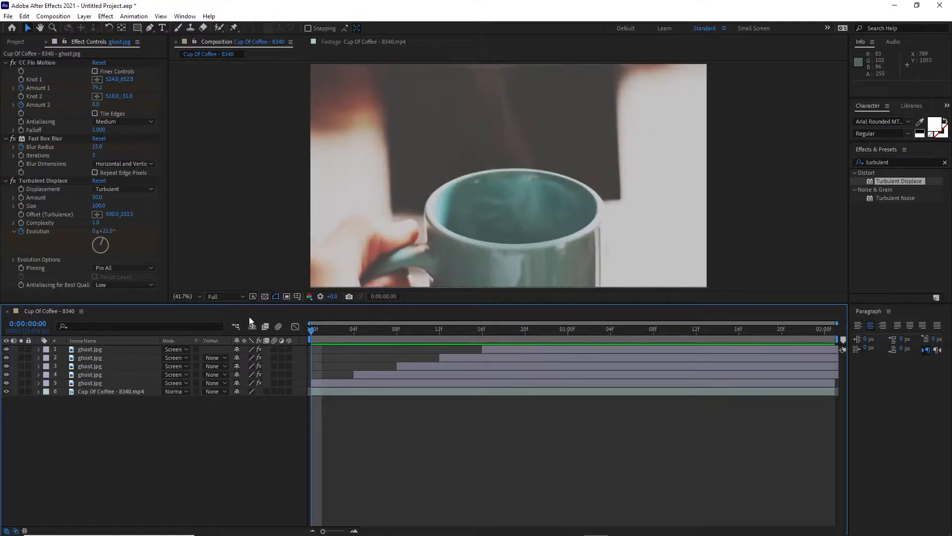
- Preview the finished ghost animation over the coffee cup from the start of the composition
left_click_drag(396, 328, 570, 329)
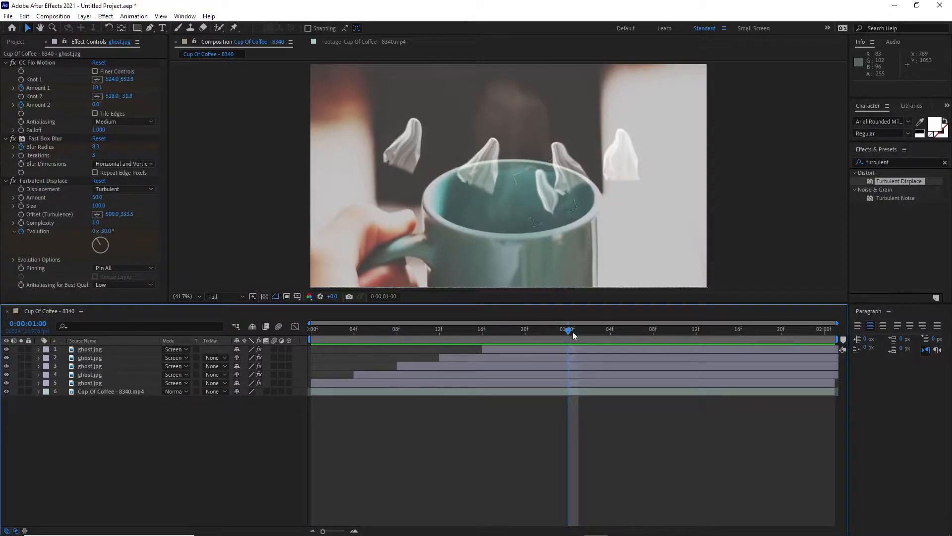
left_click(313, 327)
key("space")
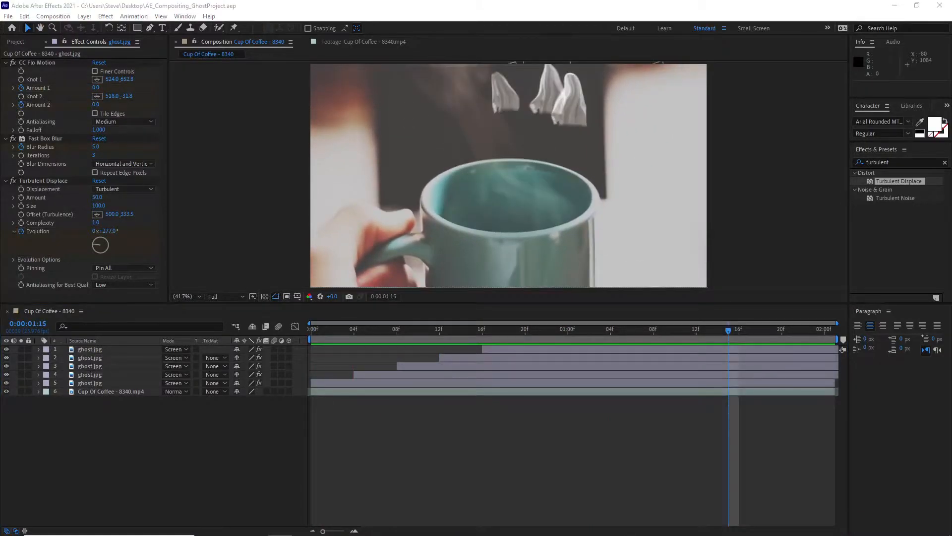
- Create a new empty project
left_click(6, 17)
mouse_move(30, 27)
left_click(186, 28)
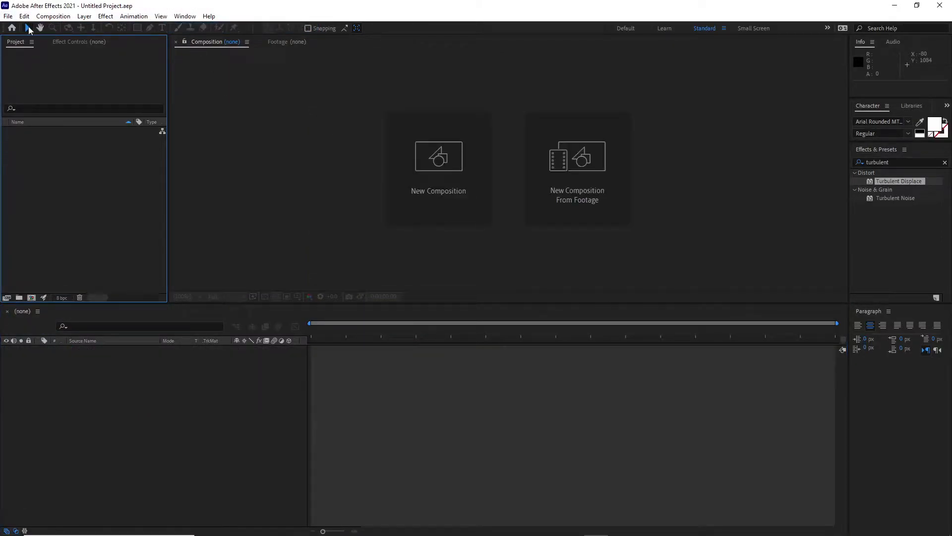
- Save the new project to the Desktop as "Compositing - Ghost Project"
left_click(8, 17)
mouse_move(37, 120)
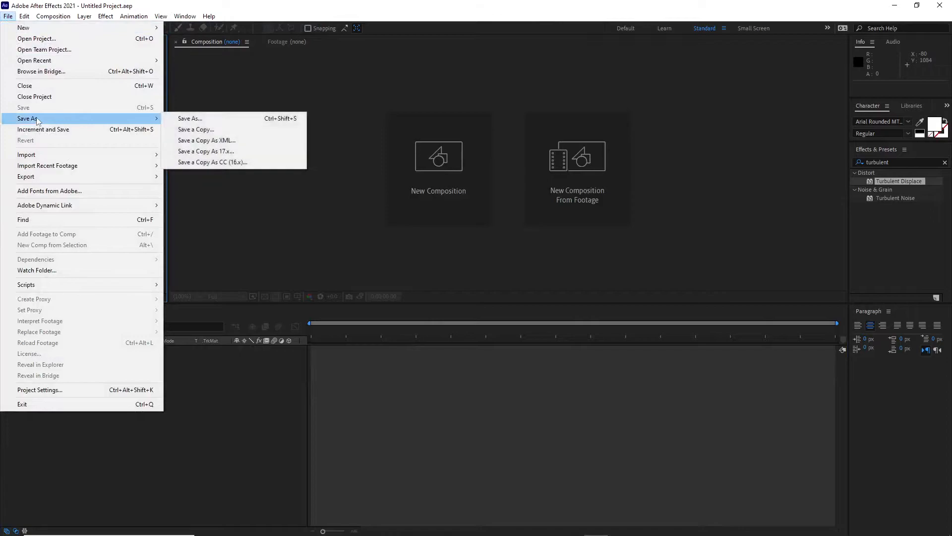
left_click(170, 119)
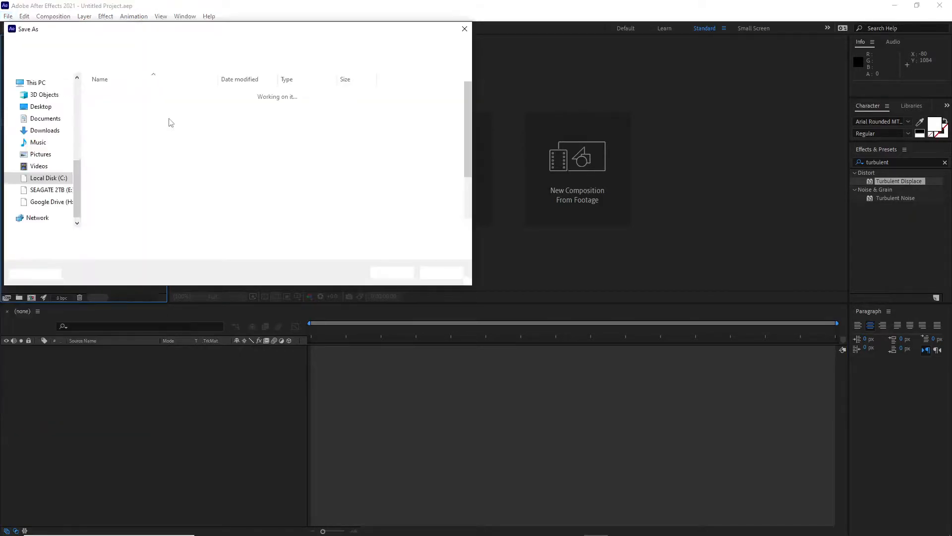
type("Compositing - Ghost Project")
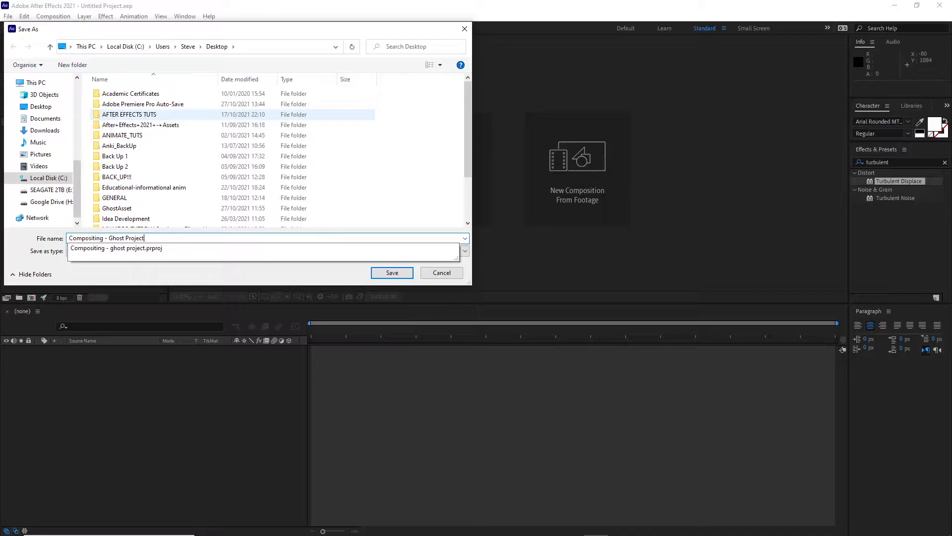
left_click(5, 241)
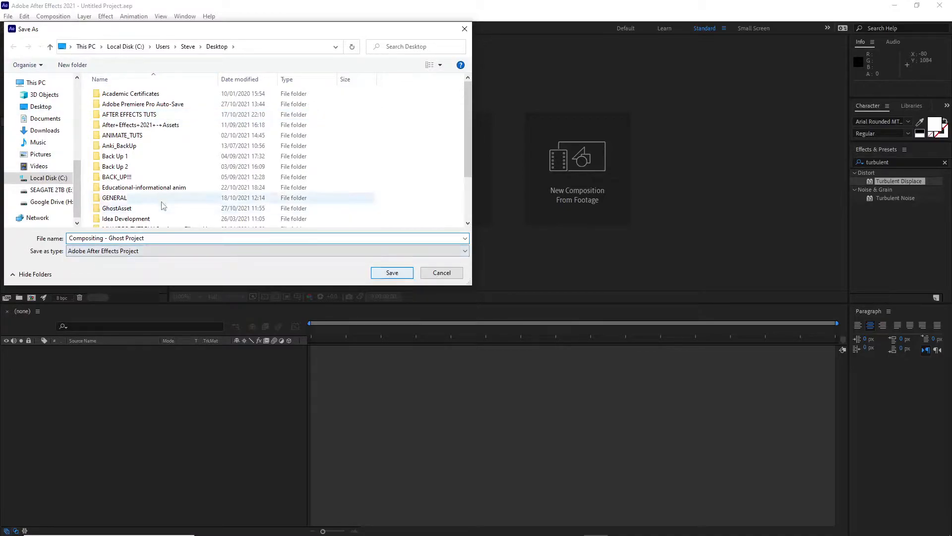
left_click(391, 272)
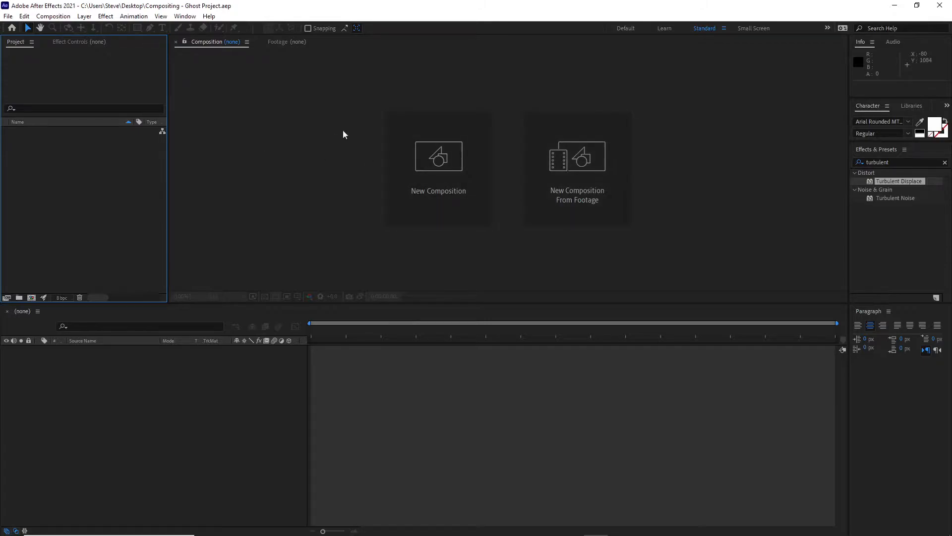
- Import the "Cup Of Coffee - 8340" video and the "ghost" image from the GhostAsset folder as footage
right_click(68, 196)
mouse_move(100, 247)
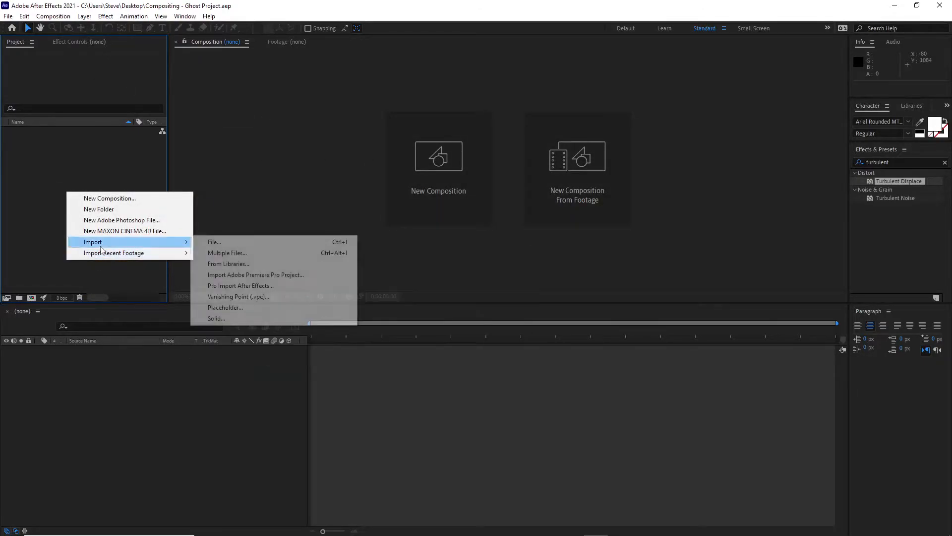
left_click(208, 241)
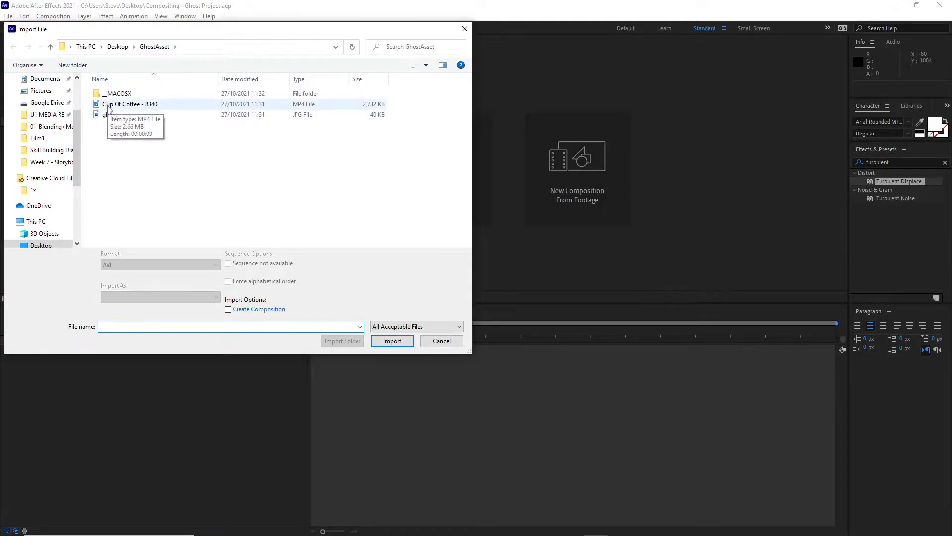
left_click(109, 105)
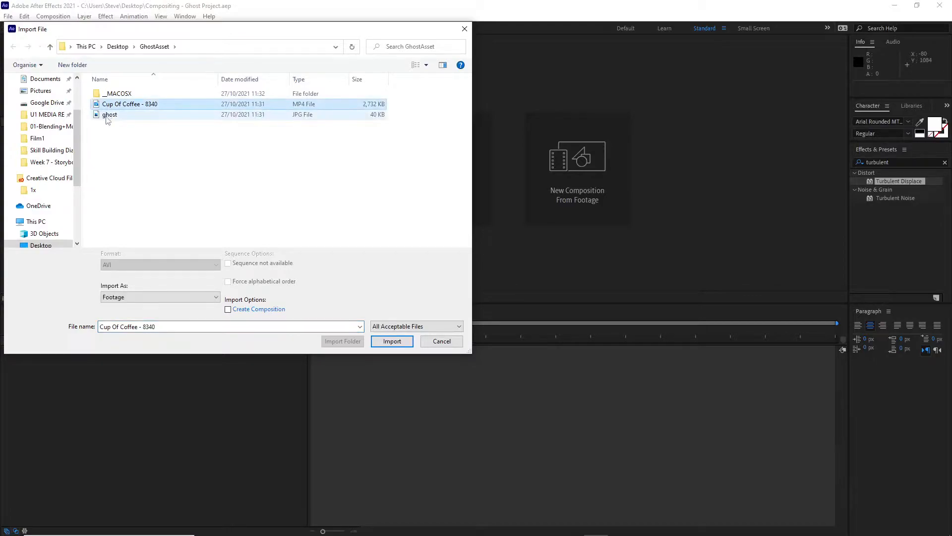
left_click(106, 116, "shift")
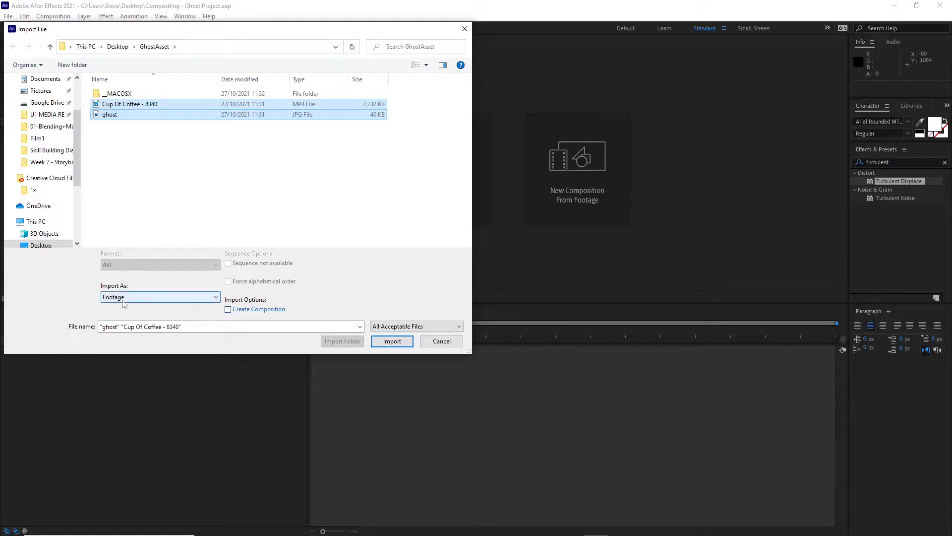
left_click(392, 341)
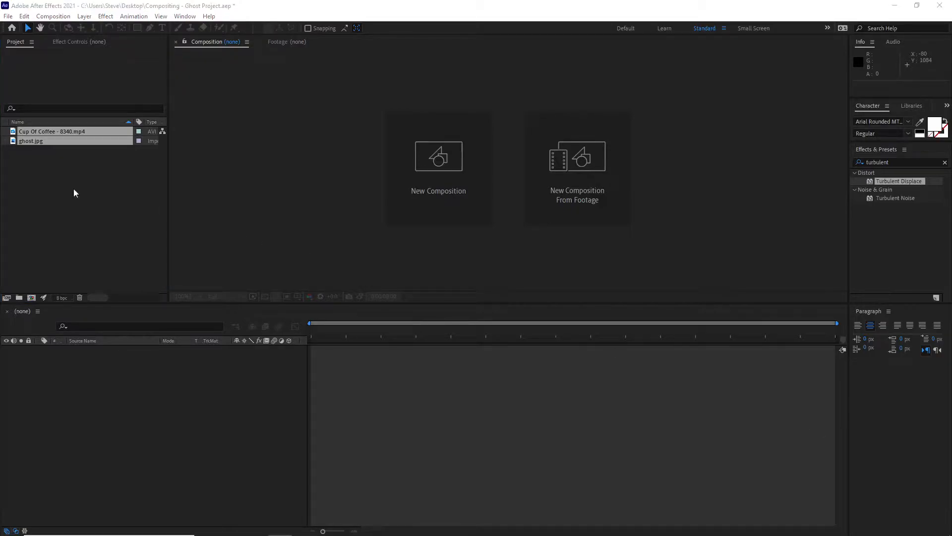
left_click(62, 191)
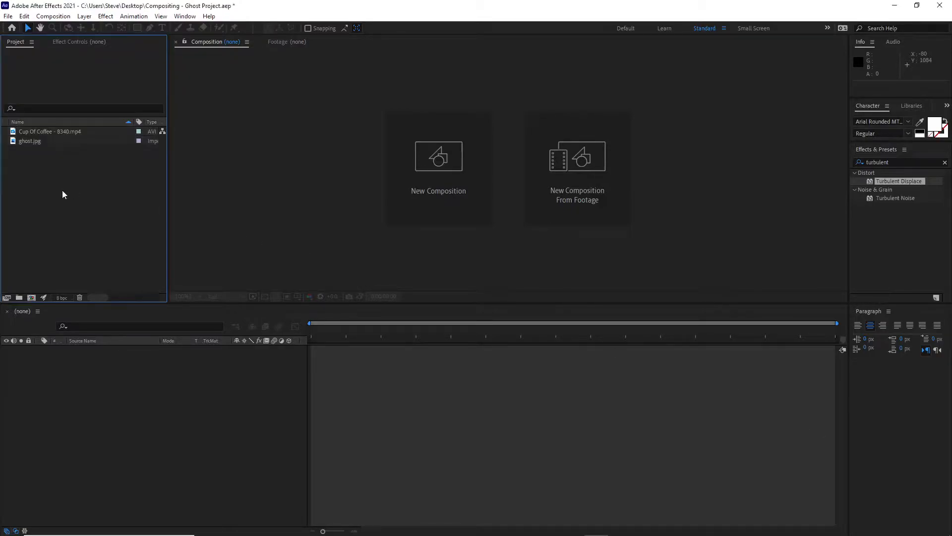
- Trim the Cup Of Coffee footage with an in point at 0:00:06:00 and an out point at 0:00:08:00
double_click(43, 131)
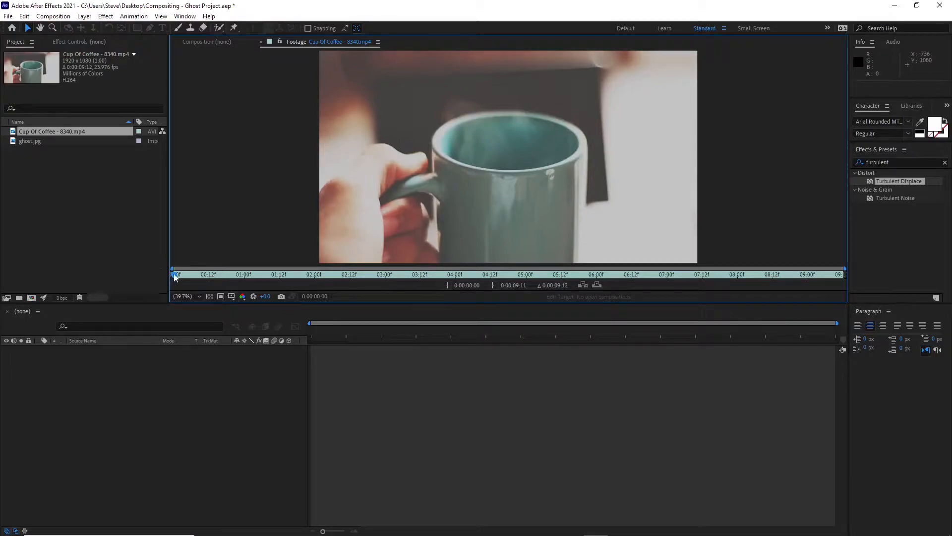
key("space")
left_click_drag(203, 277, 598, 282)
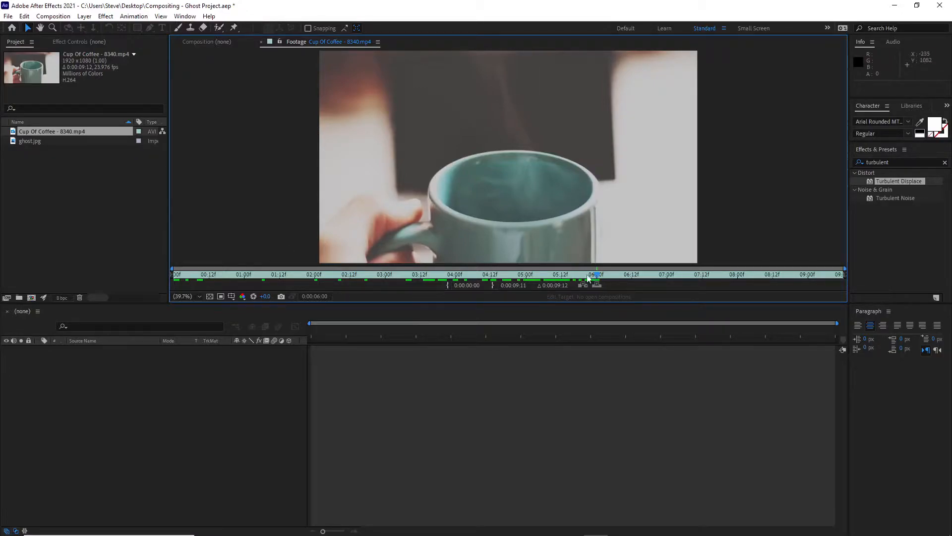
left_click(448, 284)
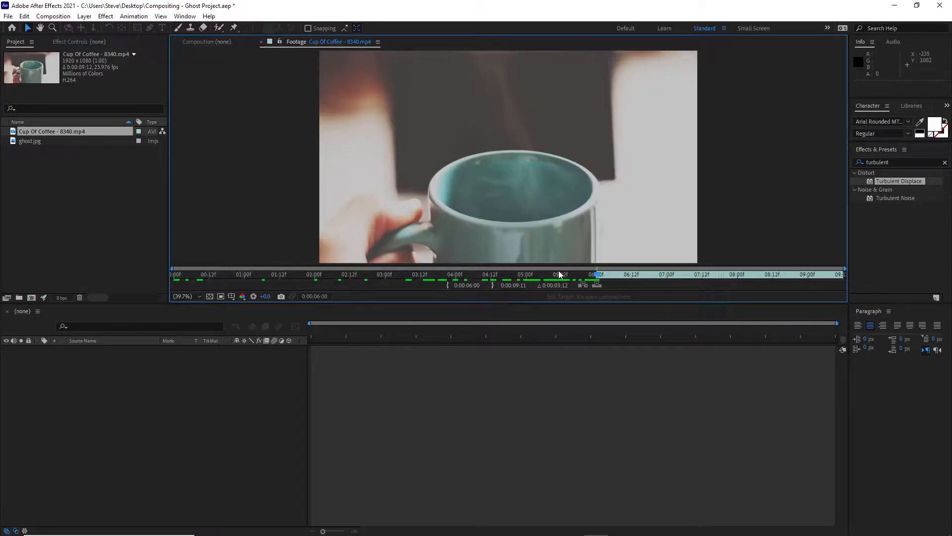
left_click_drag(604, 279, 739, 287)
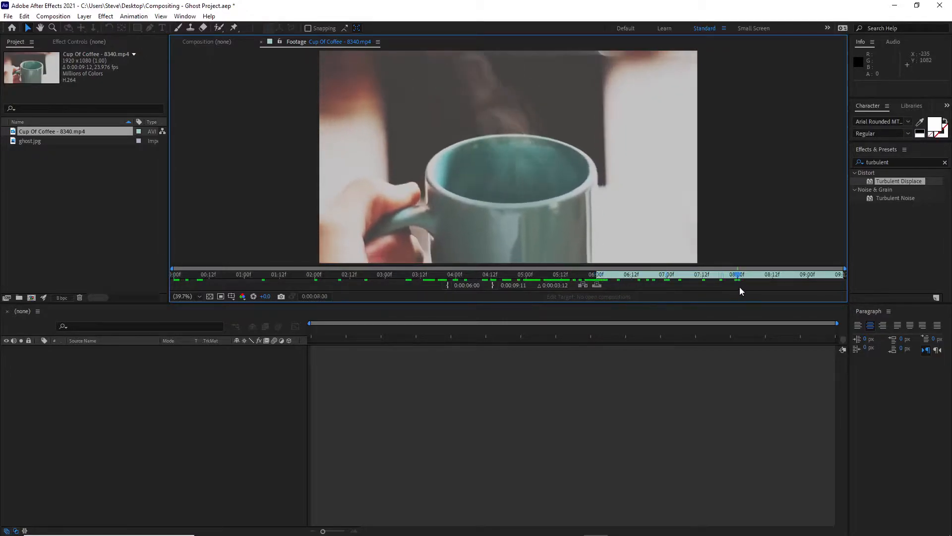
left_click(493, 286)
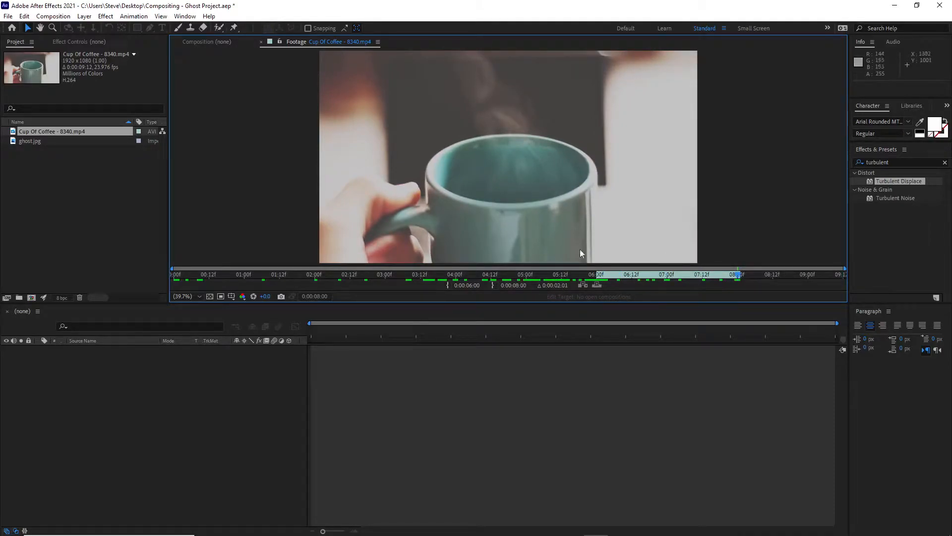
- Create a new composition from the trimmed Cup Of Coffee - 8340.mp4 footage
left_click(85, 216)
left_click(49, 133)
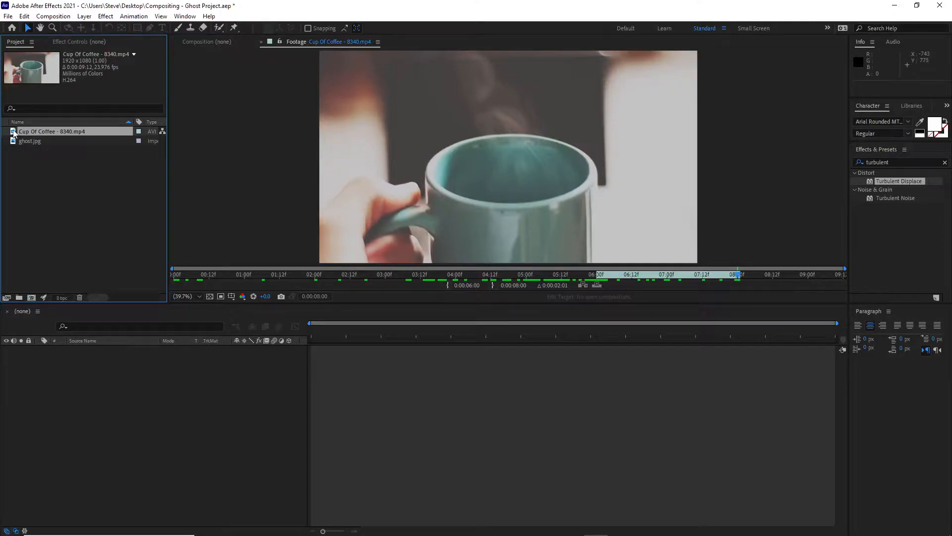
left_click_drag(13, 132, 30, 296)
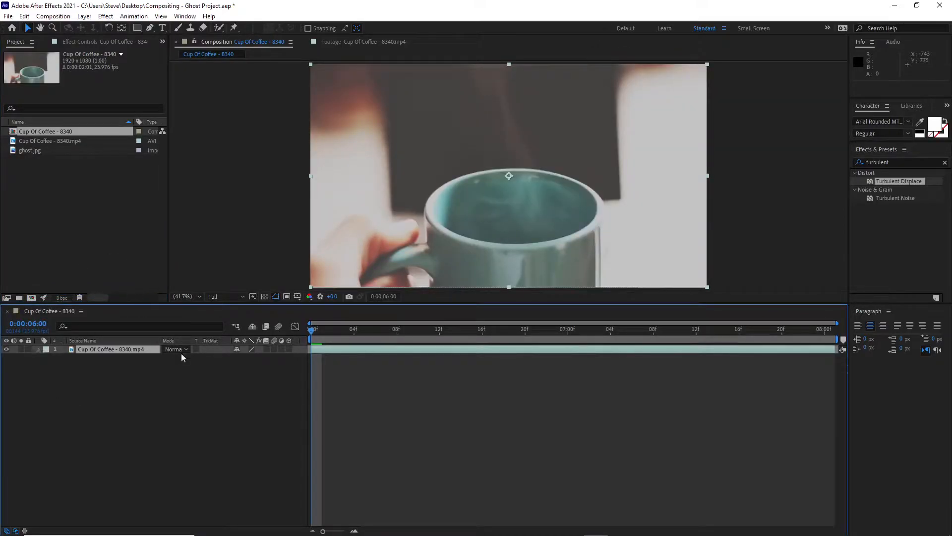
- Set the composition's start timecode to 0:00:00:00 and preview the trimmed clip
left_click_drag(317, 331, 279, 326)
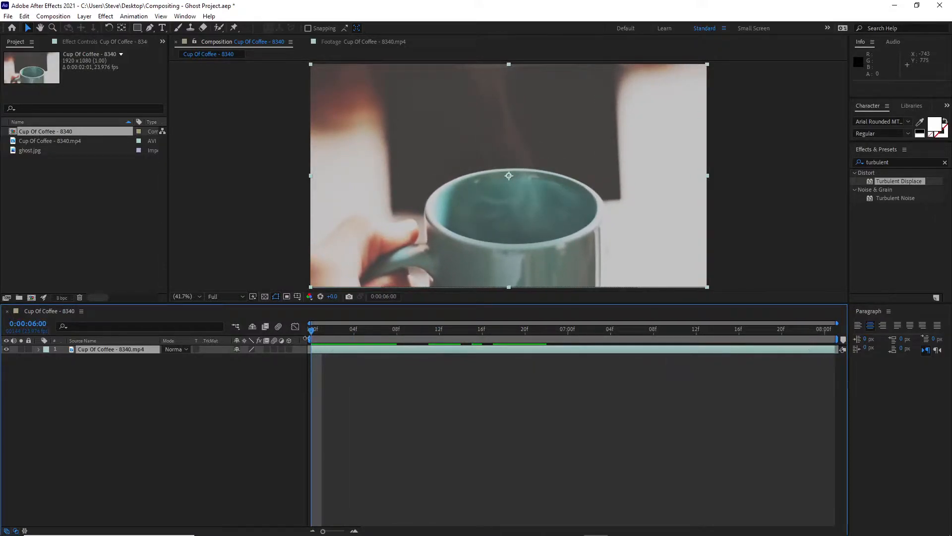
mouse_move(313, 330)
left_mouse_down()
mouse_move(352, 329)
mouse_move(313, 331)
left_mouse_up()
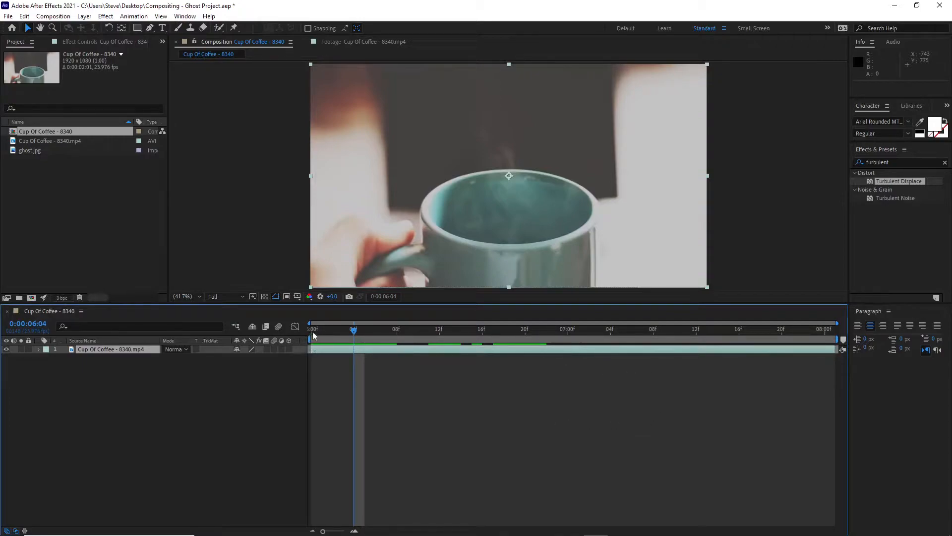
right_click(404, 405)
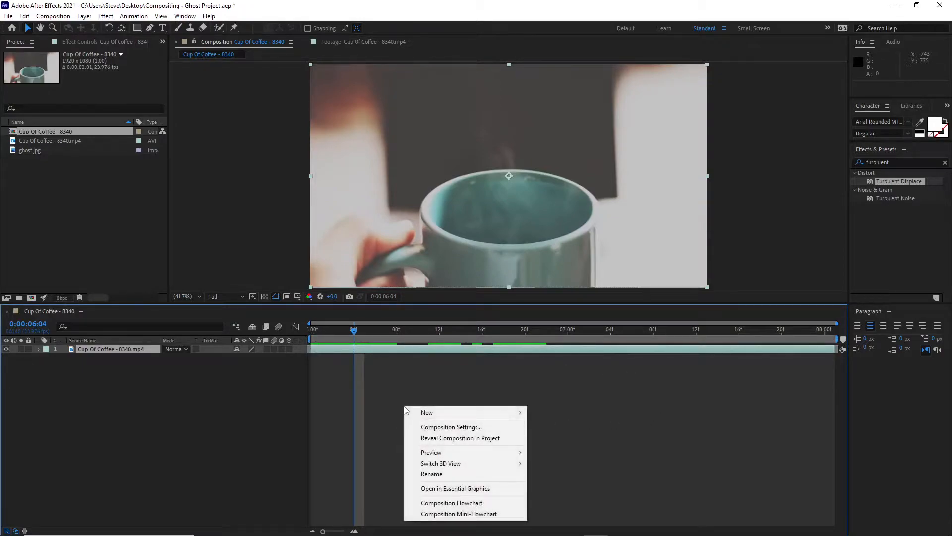
mouse_move(422, 412)
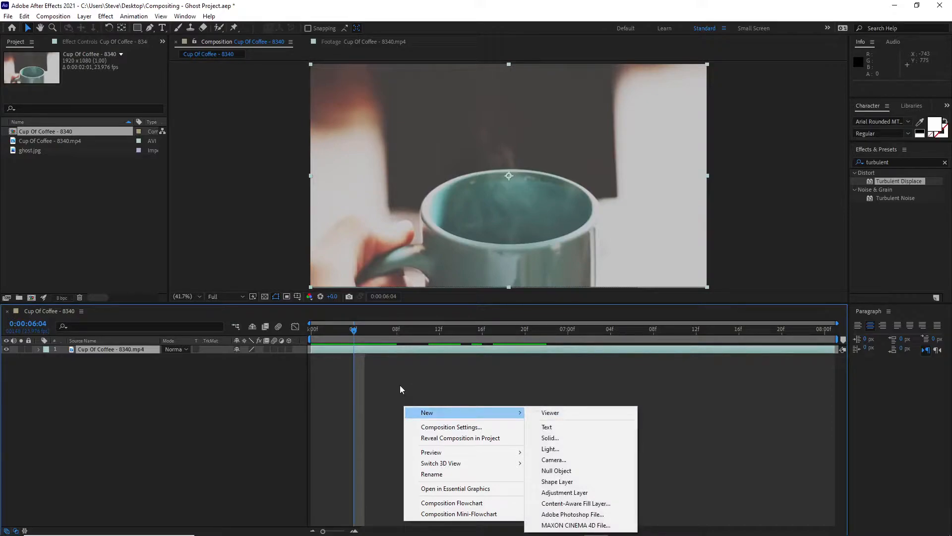
left_click(469, 427)
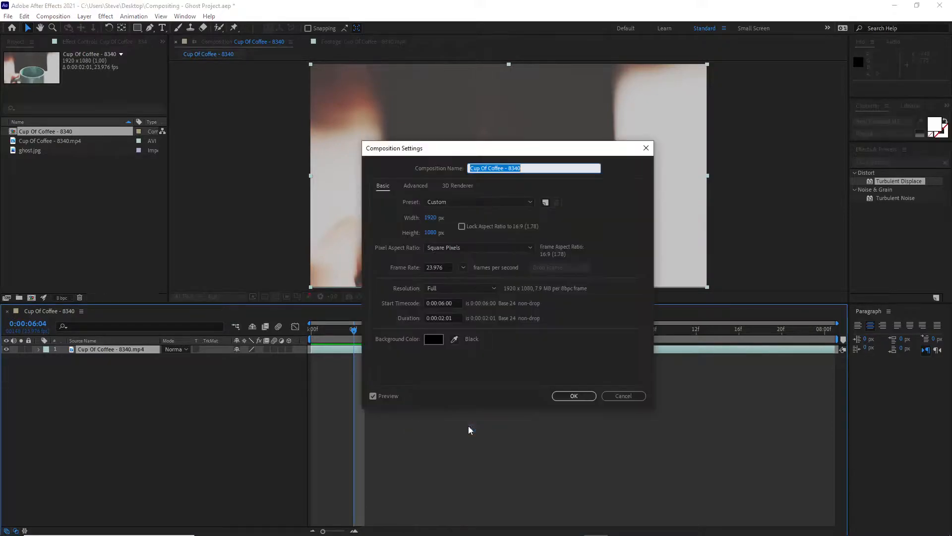
left_click(455, 303)
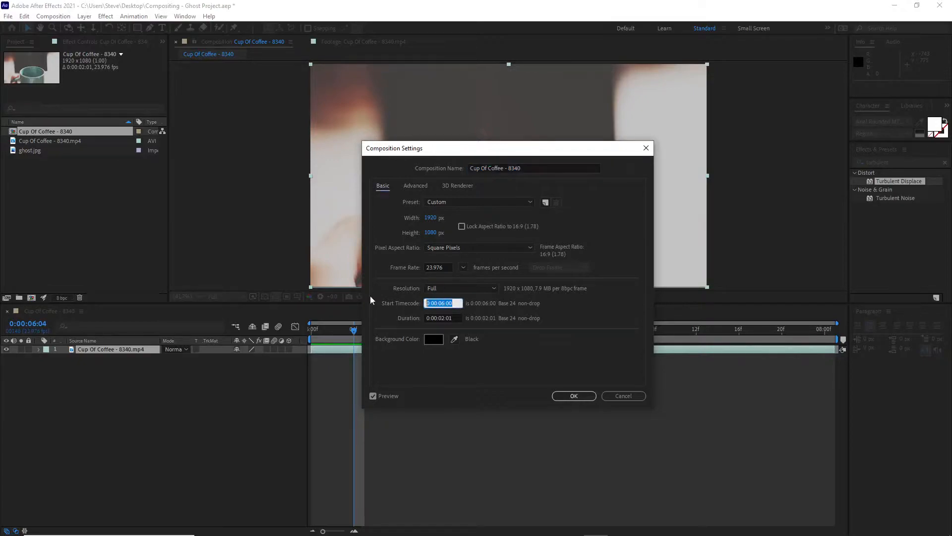
left_click(577, 396)
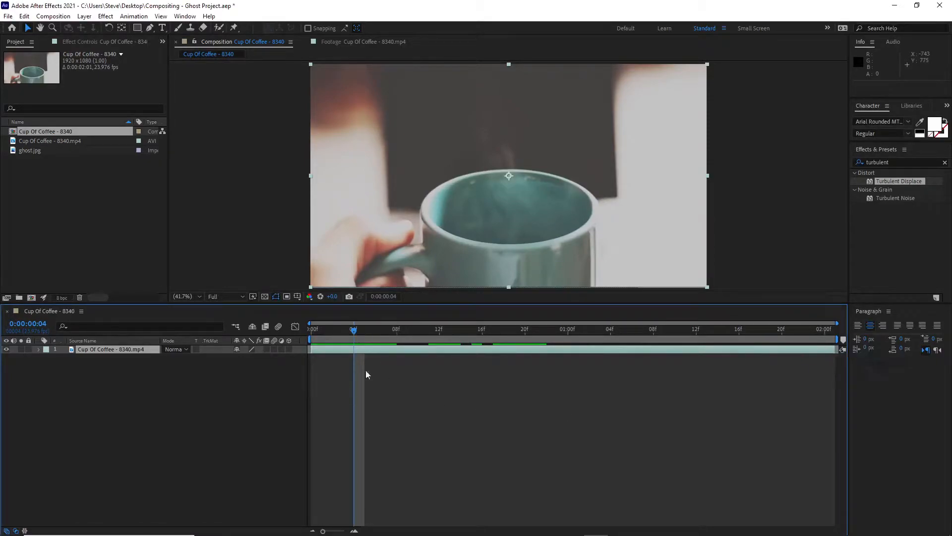
key("space")
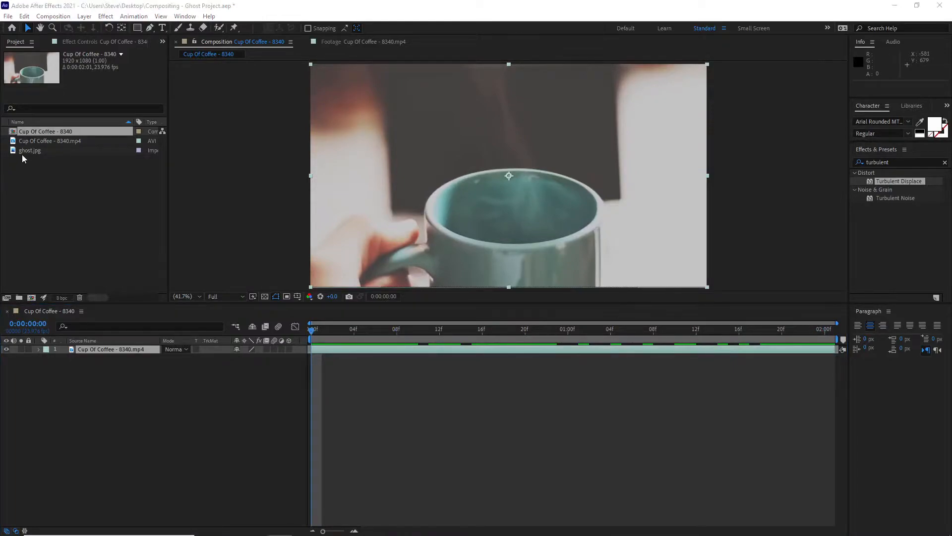
- Add ghost.jpg to the composition as a layer above the Cup Of Coffee video
left_click(38, 150)
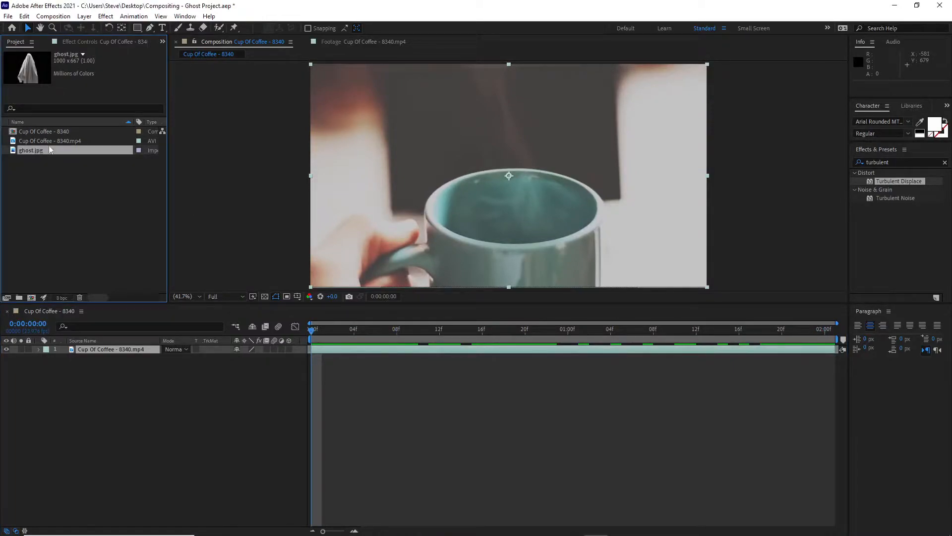
left_click(74, 140)
left_click(35, 150)
left_click_drag(37, 150, 75, 347)
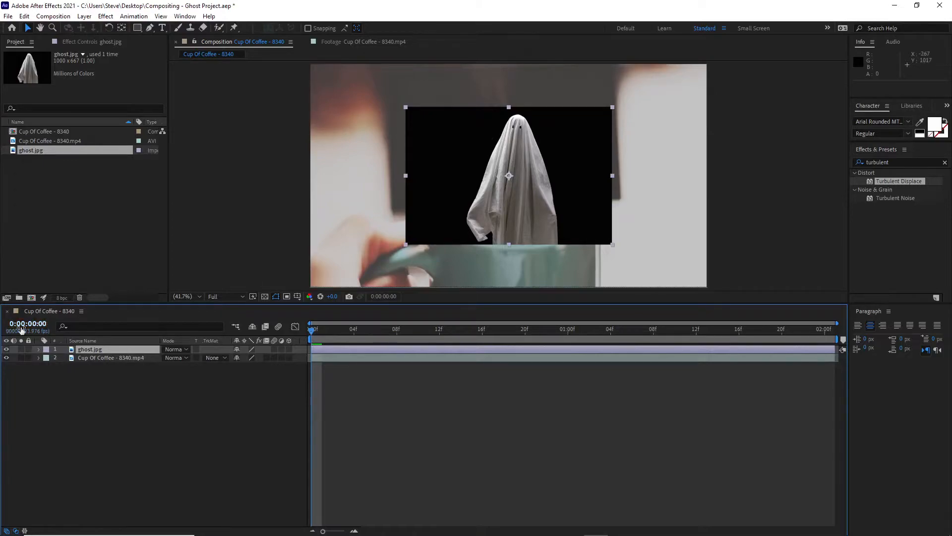
- Hide the Cup Of Coffee video layer and begin a Pen mask on ghost.jpg with four points down the ghost's left side
left_click(6, 358)
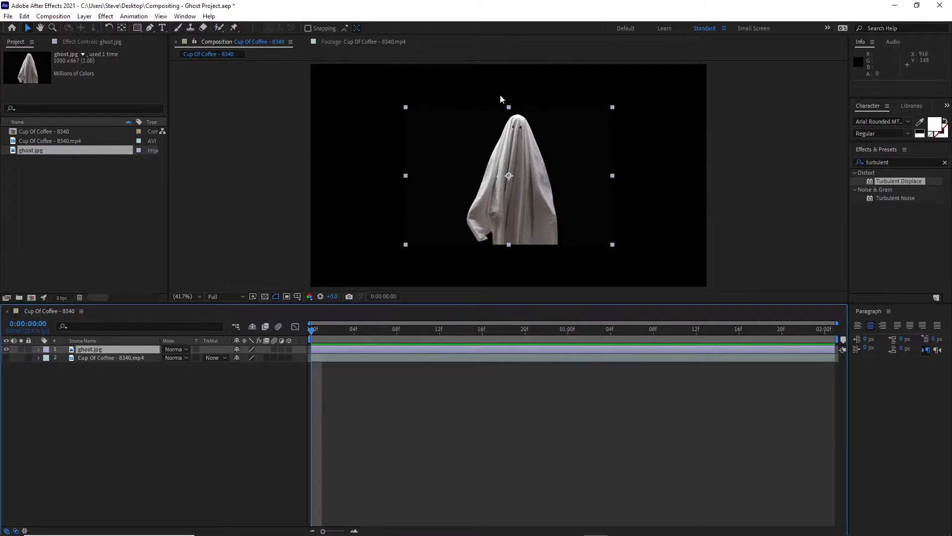
left_click(150, 29)
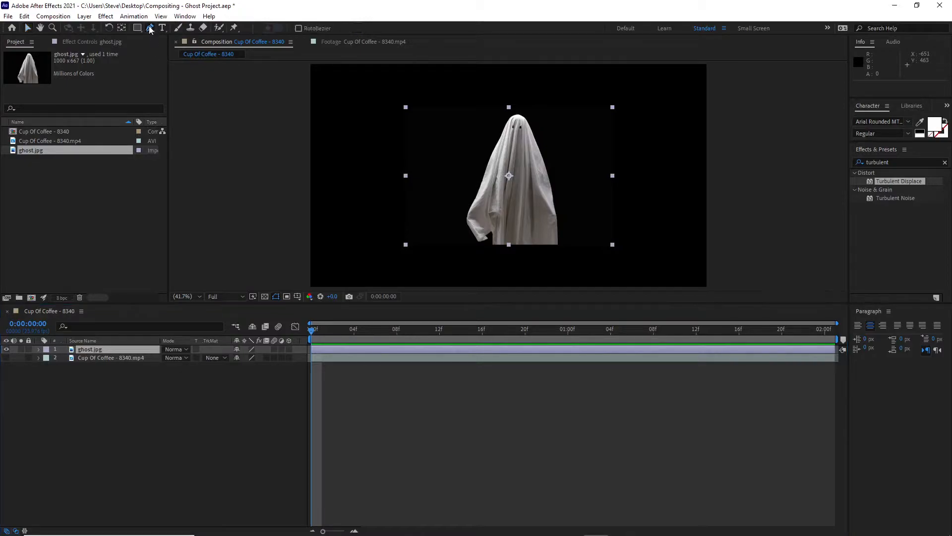
left_click(113, 406)
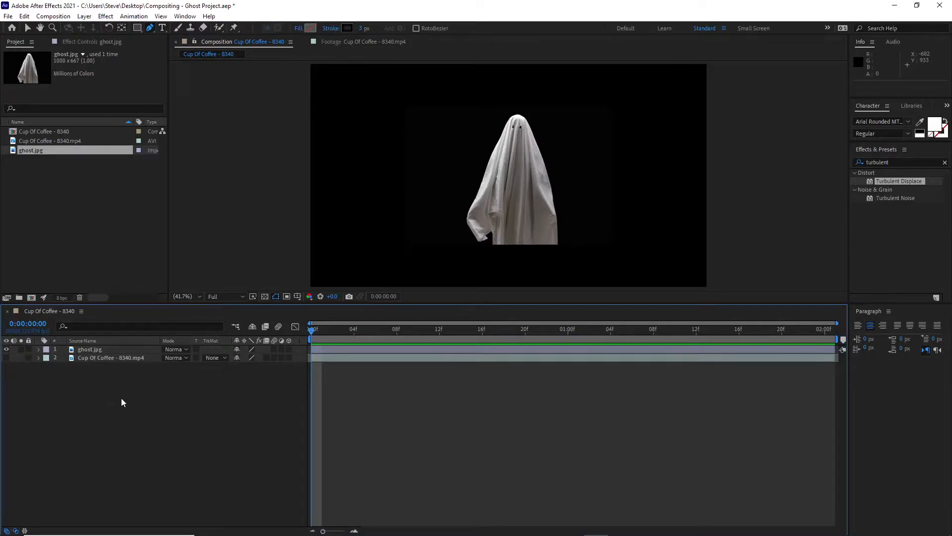
left_click(83, 350)
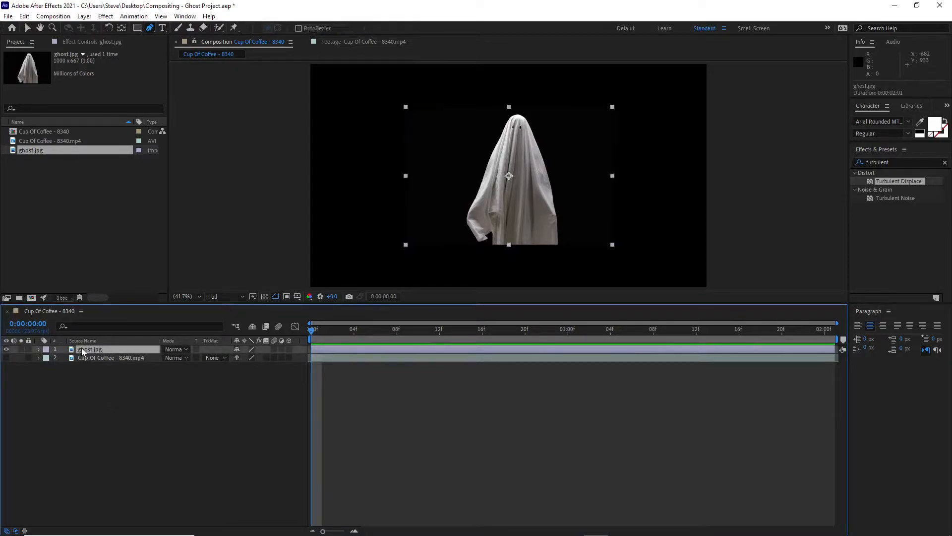
left_click(150, 28)
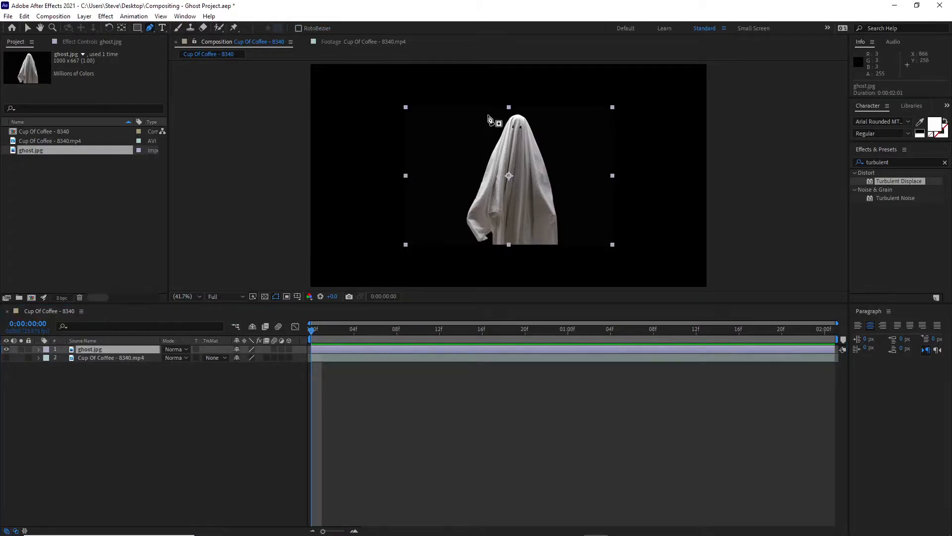
left_click(489, 110)
left_click(466, 148)
left_click(455, 198)
left_click(456, 235)
left_click(469, 250)
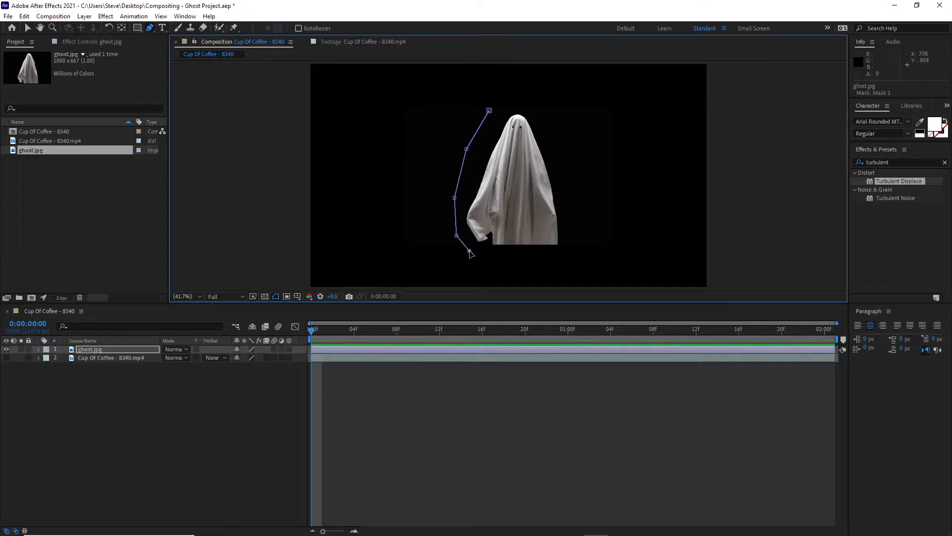
left_click(495, 257)
left_click(528, 258)
left_click(564, 258)
left_click(582, 242)
left_click(572, 212)
left_click(563, 178)
left_click(555, 152)
left_click(543, 122)
left_click(534, 107)
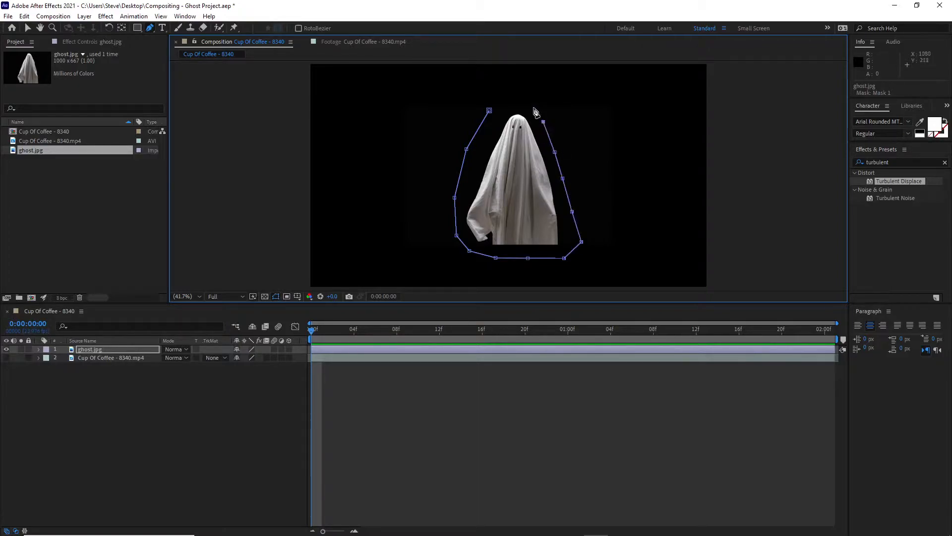
left_click(511, 104)
key("ctrl+z")
key("ctrl+z")
key("ctrl+z")
key("ctrl+z")
key("ctrl+z")
key("ctrl+z")
key("ctrl+z")
key("ctrl+z")
key("ctrl+z")
key("ctrl+z")
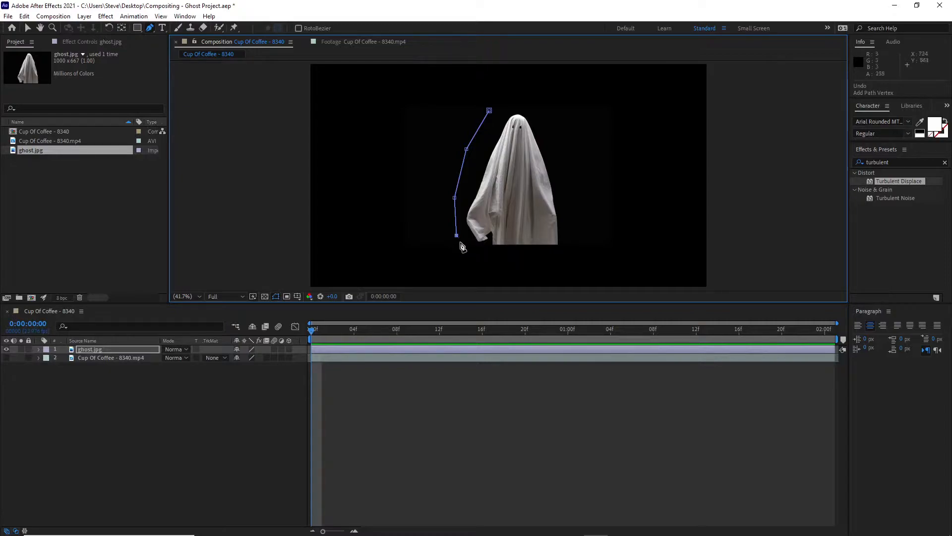
- Continue the ghost mask with points across the bottom of the sheet, just inside the image's lower edge, to the ghost's lower-right corner
left_click(467, 237)
left_click(480, 244)
left_click(497, 240)
left_click(510, 239)
left_click(527, 239)
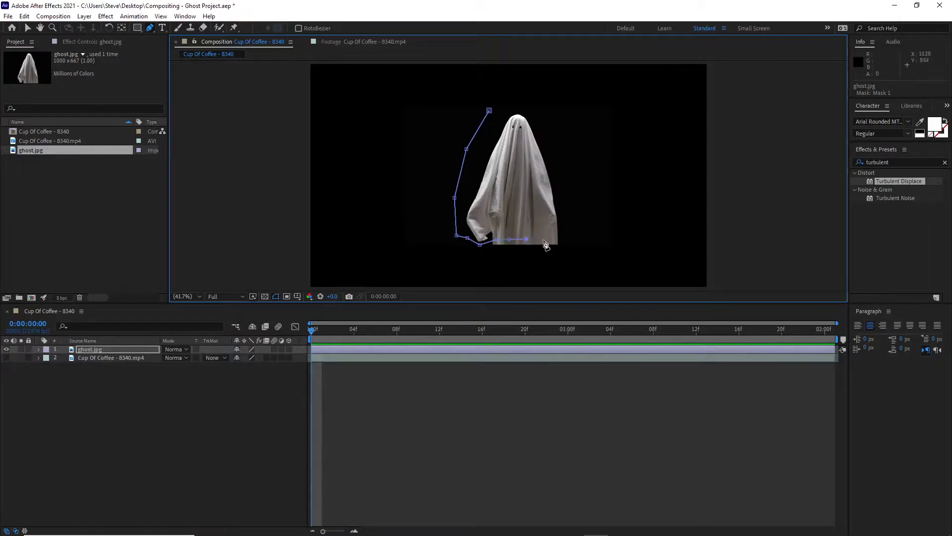
left_click(541, 239)
left_click(553, 240)
left_click(565, 240)
- Carry the ghost mask up the right side and over the head, curving the right edge, and close it at the first point
left_click(572, 213)
left_click(571, 191)
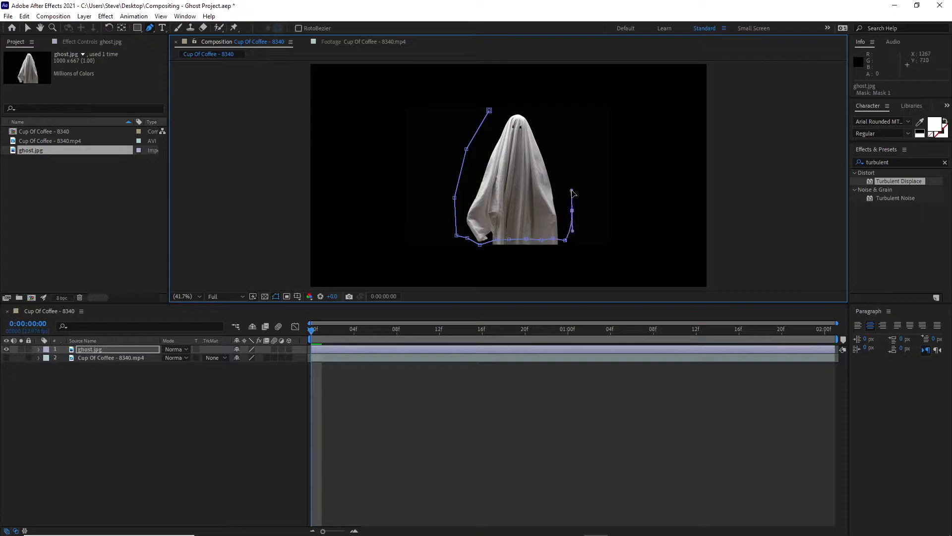
left_click(554, 157)
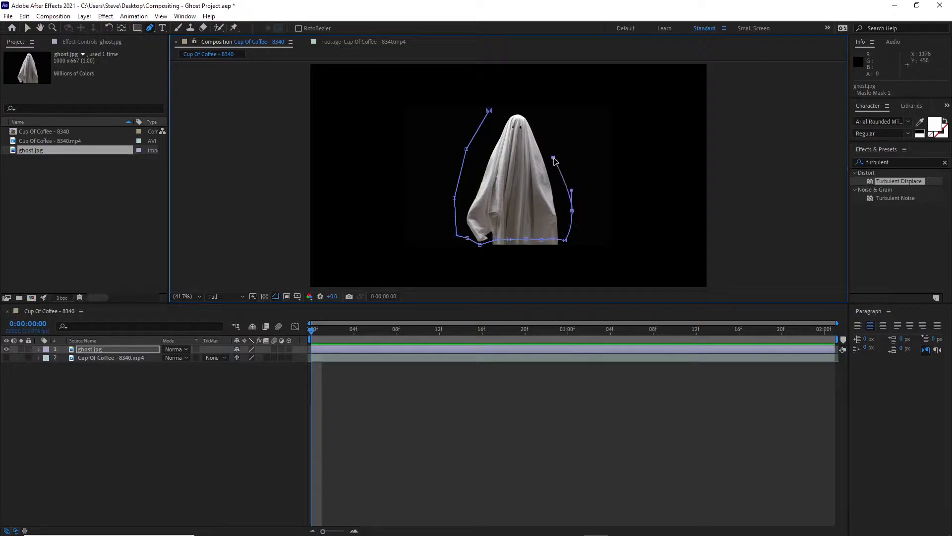
left_click(543, 115)
left_click_drag(515, 105, 528, 105)
left_click_drag(489, 111, 494, 106)
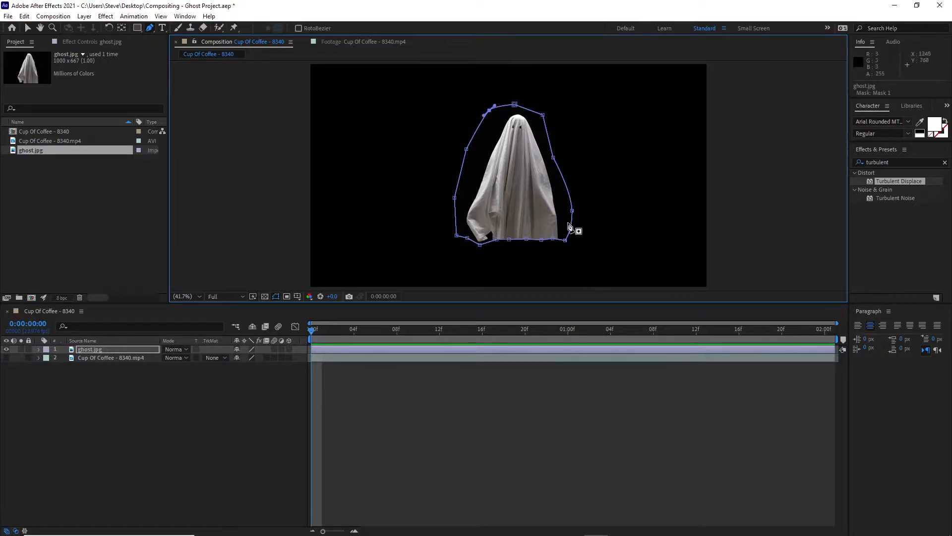
- Show the Cup Of Coffee layer again and adjust the outer points of the mask's bottom edge to follow the cup's front rim
left_click(6, 358)
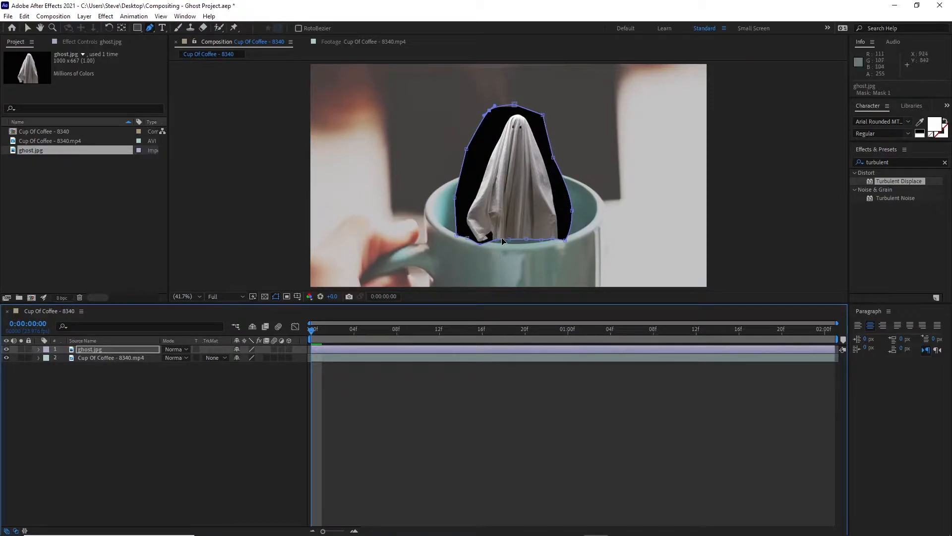
left_click(554, 237)
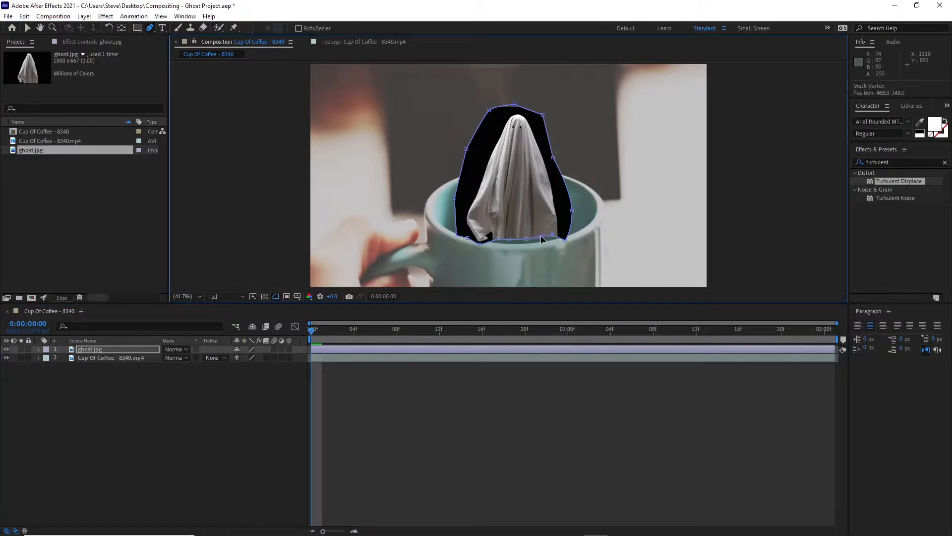
left_click(497, 239)
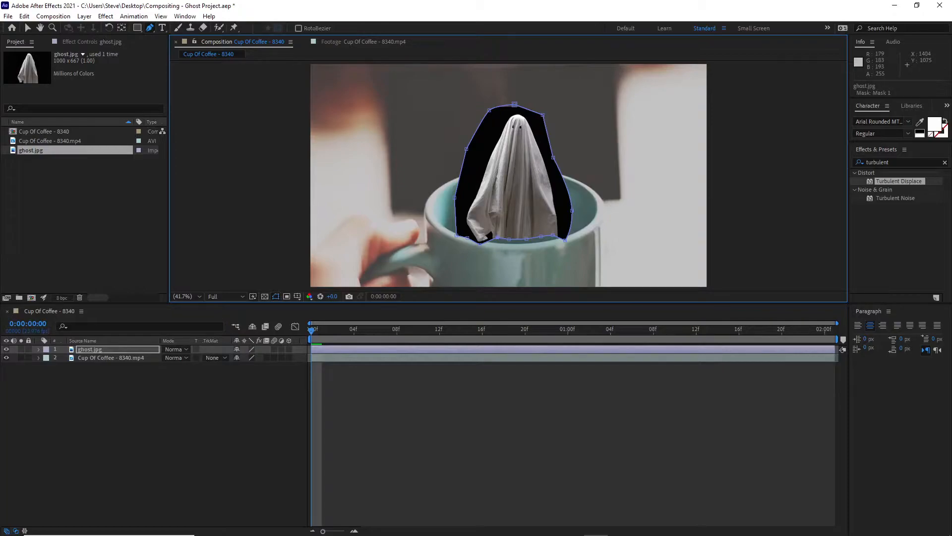
- Expand the properties of Mask 1 on the ghost.jpg layer and set its Mask Feather to 59 pixels
left_click(78, 350)
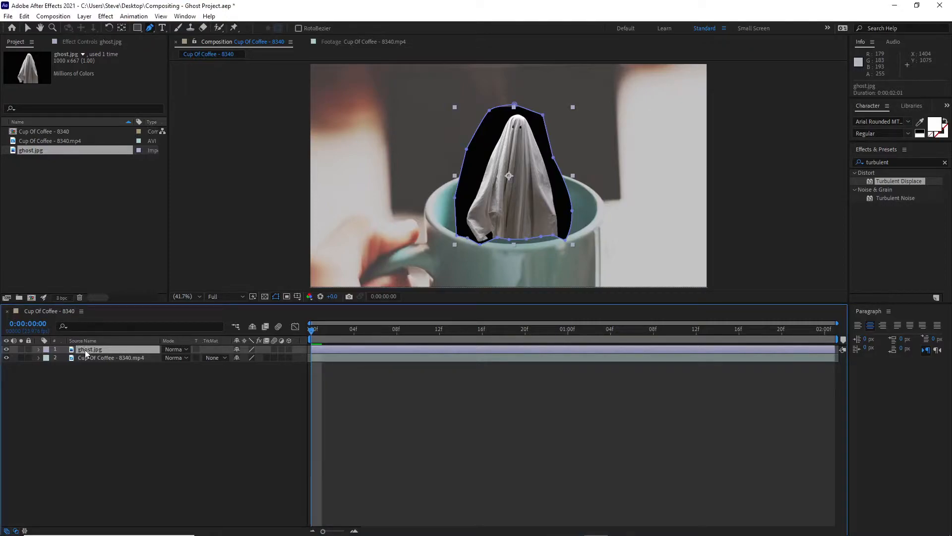
key("m")
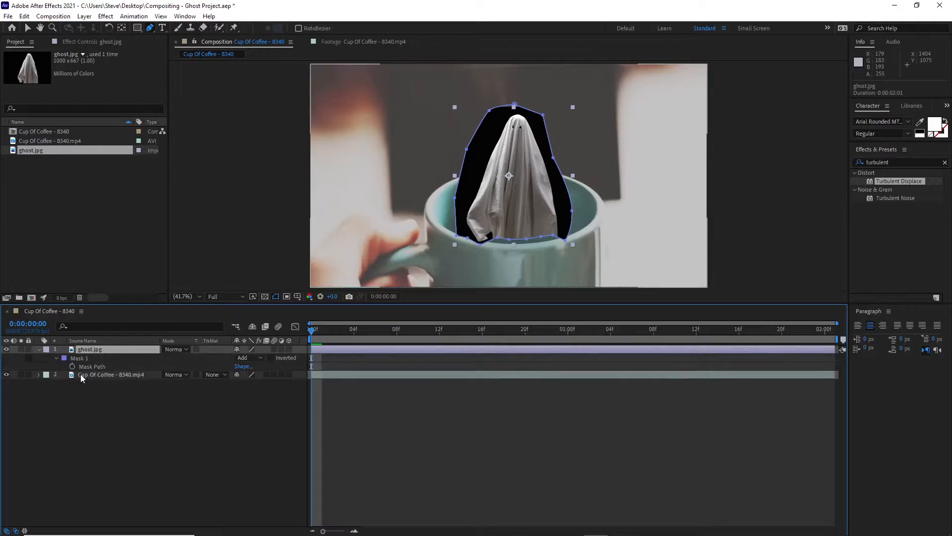
left_click(56, 357)
left_click(56, 357)
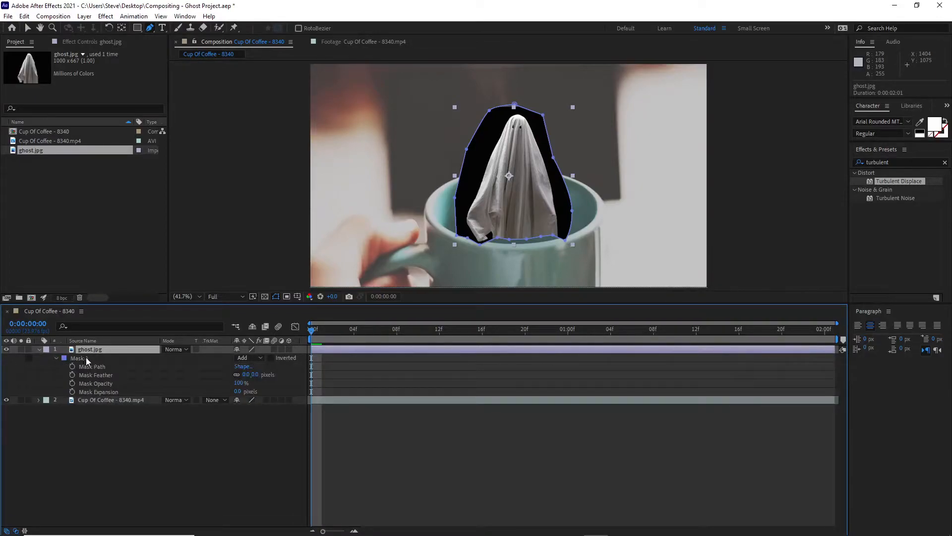
left_click(56, 357)
left_click(56, 357)
left_click_drag(246, 375, 277, 374)
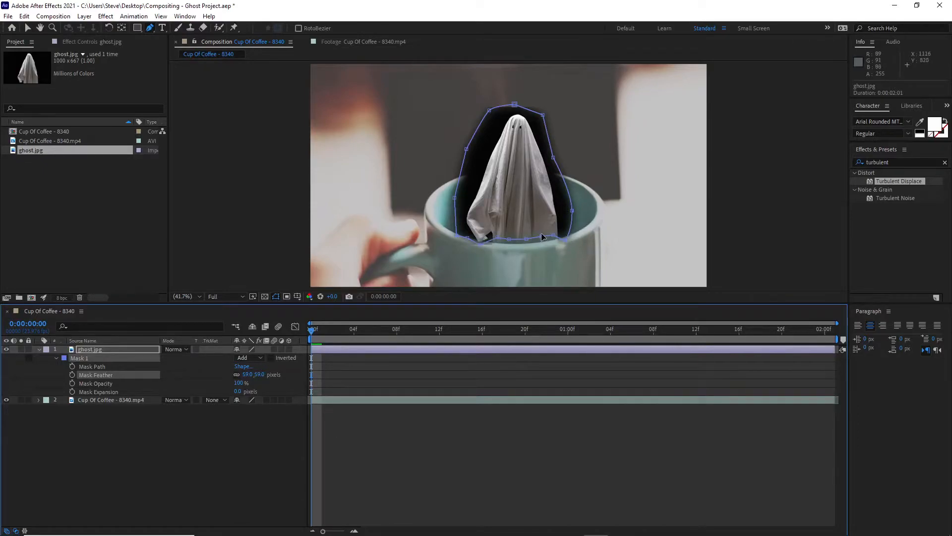
left_click(405, 466)
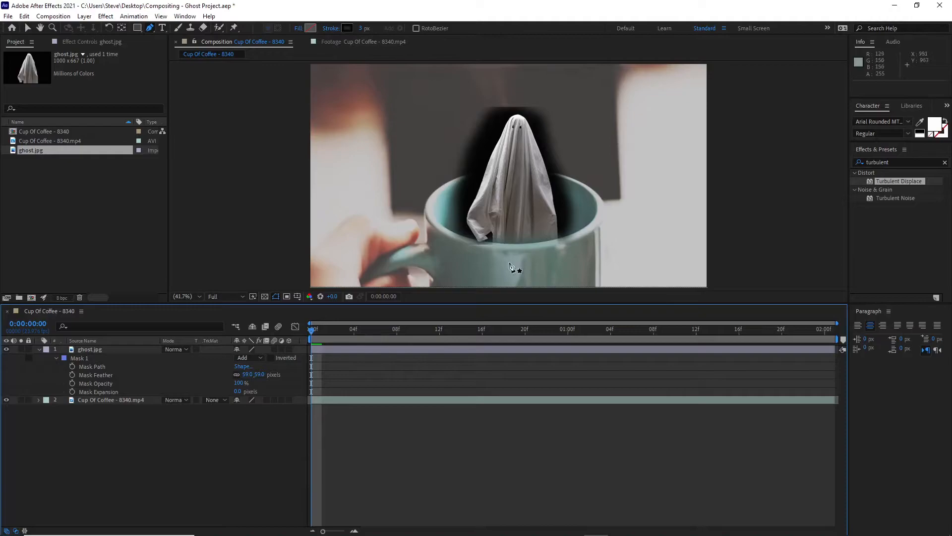
- Move the masked ghost straight up to about position 950, 401 so its base sits within the cup opening
left_click(28, 28)
left_click_drag(537, 200, 536, 172)
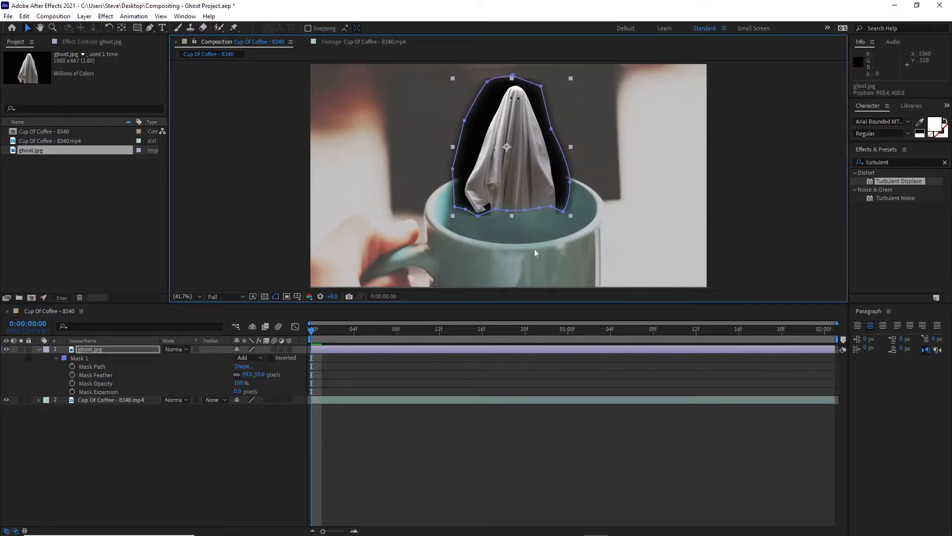
left_click(477, 472)
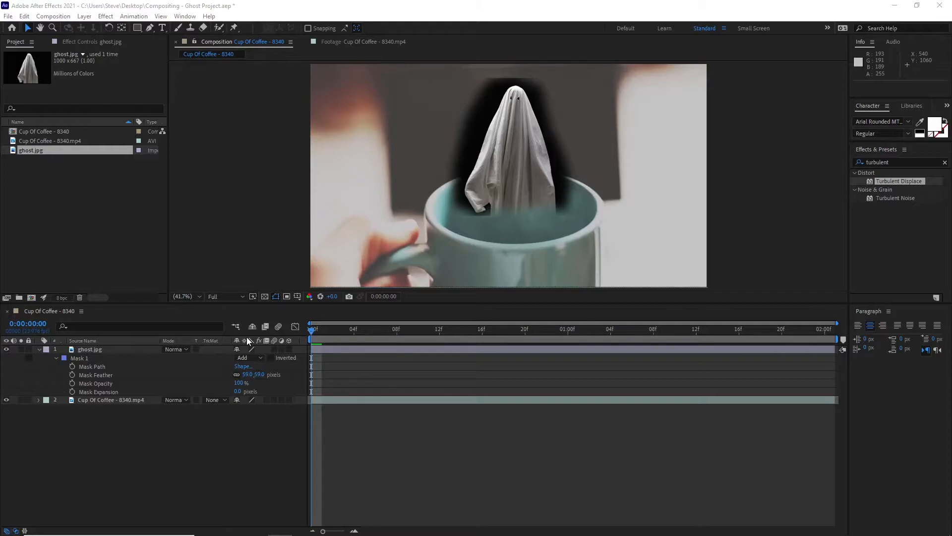
left_click(89, 349)
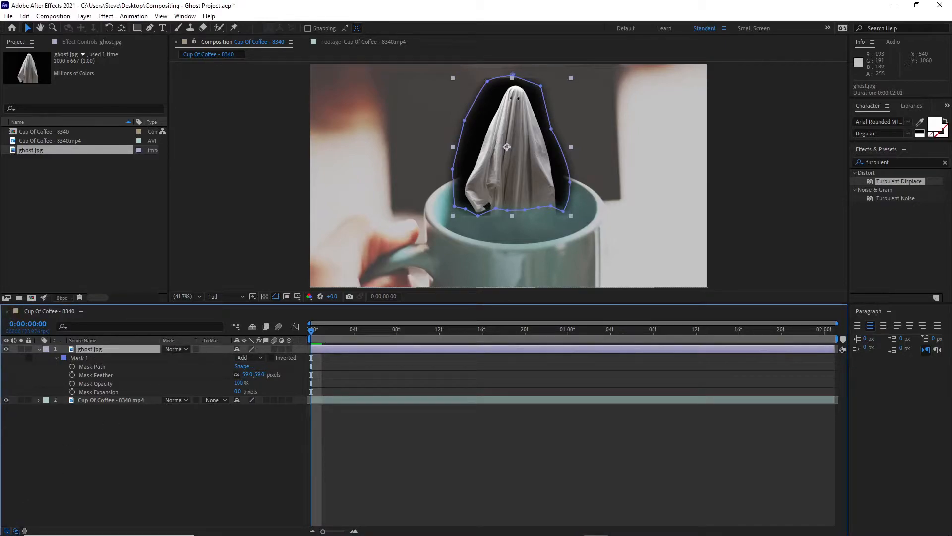
left_click(16, 531)
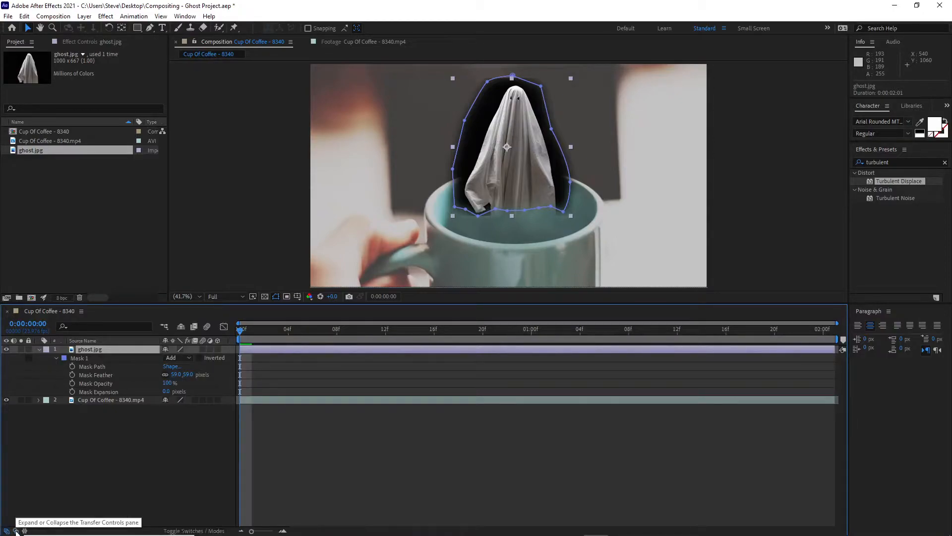
left_click(17, 530)
left_click(16, 531)
left_click(16, 530)
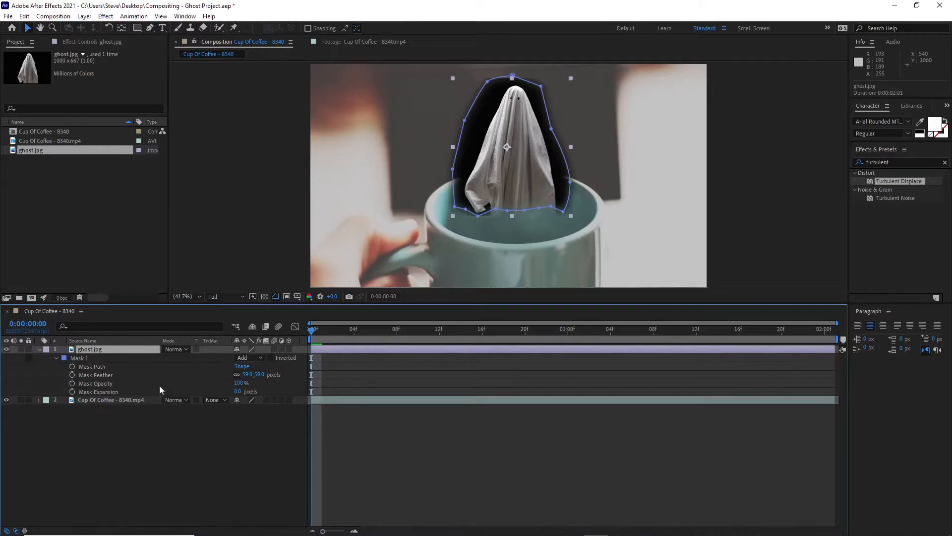
left_click(16, 530)
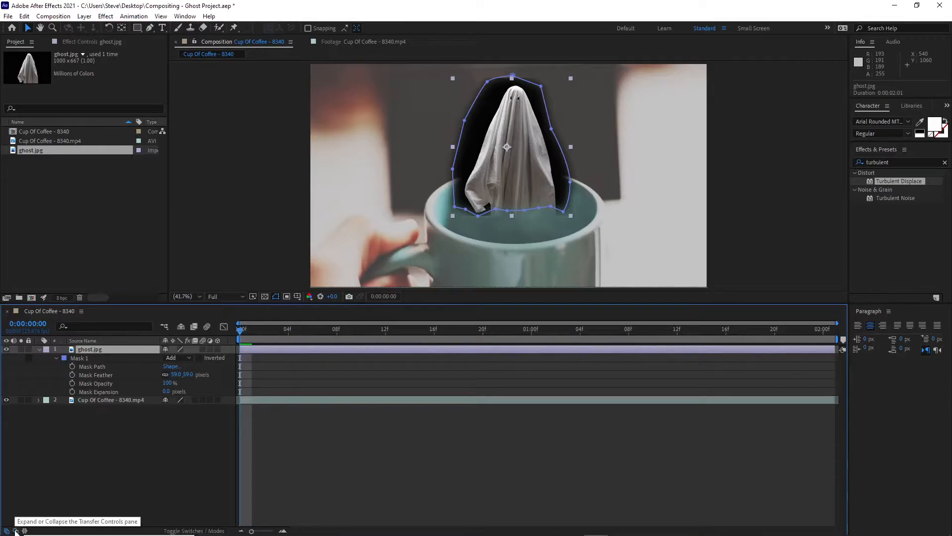
left_click(16, 530)
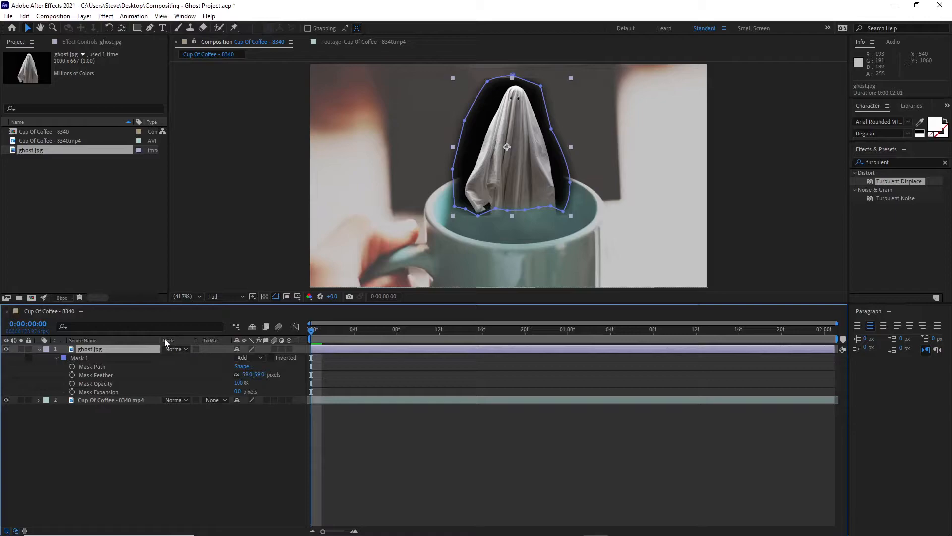
- Set the ghost.jpg layer's blending mode to Screen
left_click(187, 350)
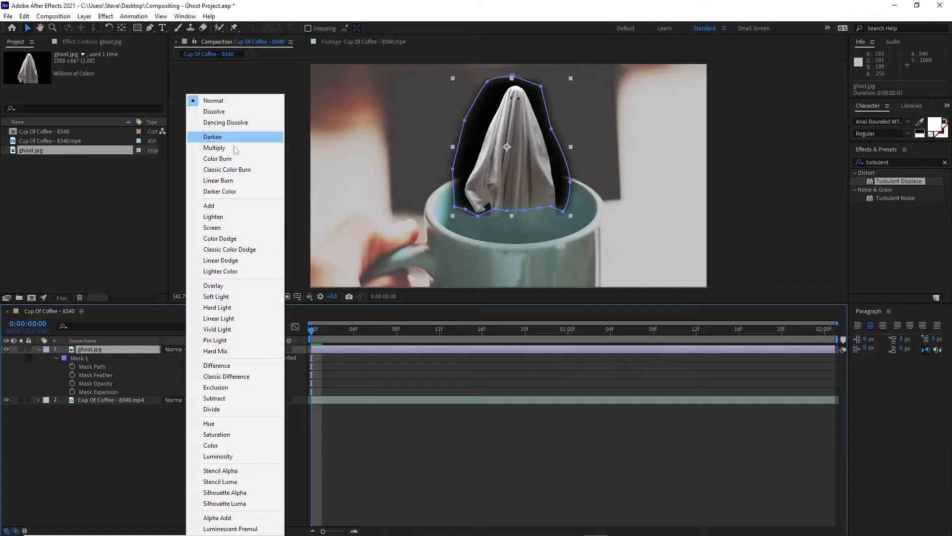
left_click(222, 228)
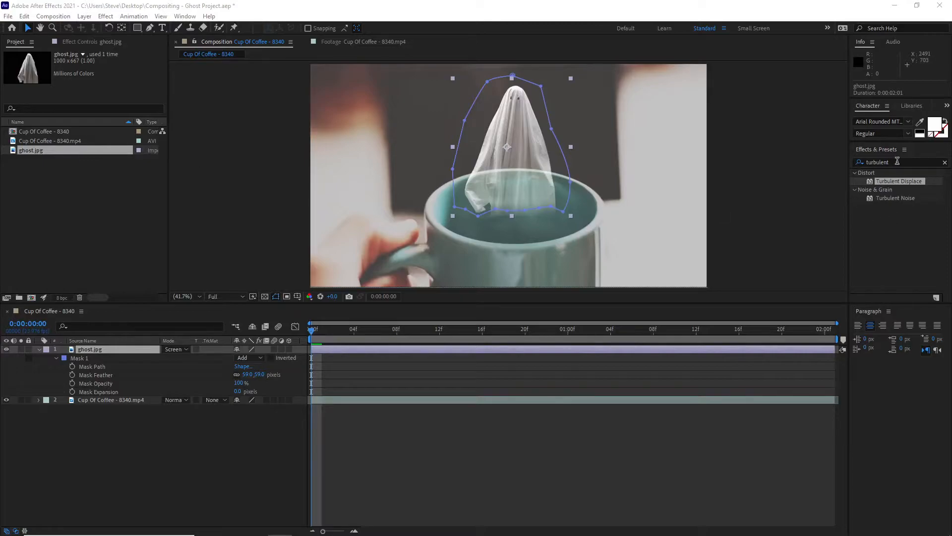
- Replace the effects search term with "flo" to find the CC Flo Motion effect
left_click(947, 166)
left_click(894, 162)
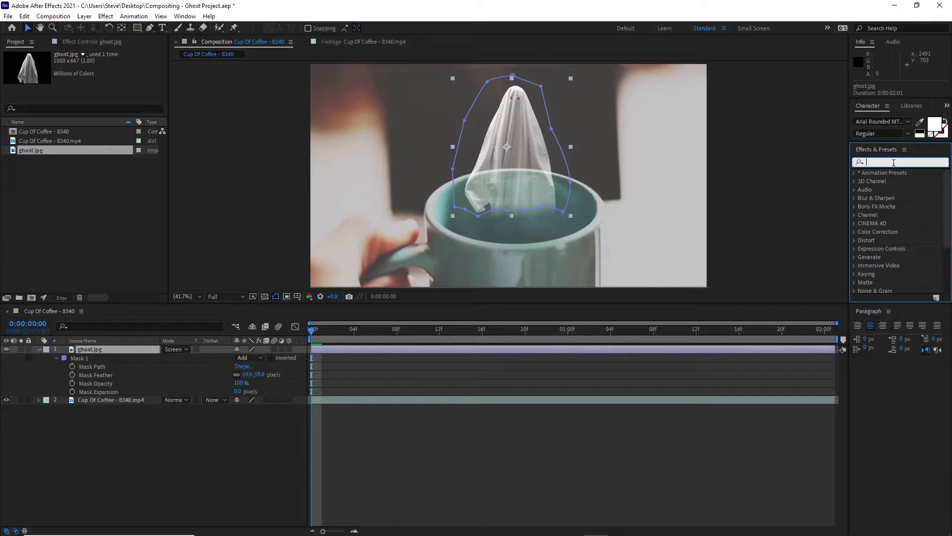
type("cc")
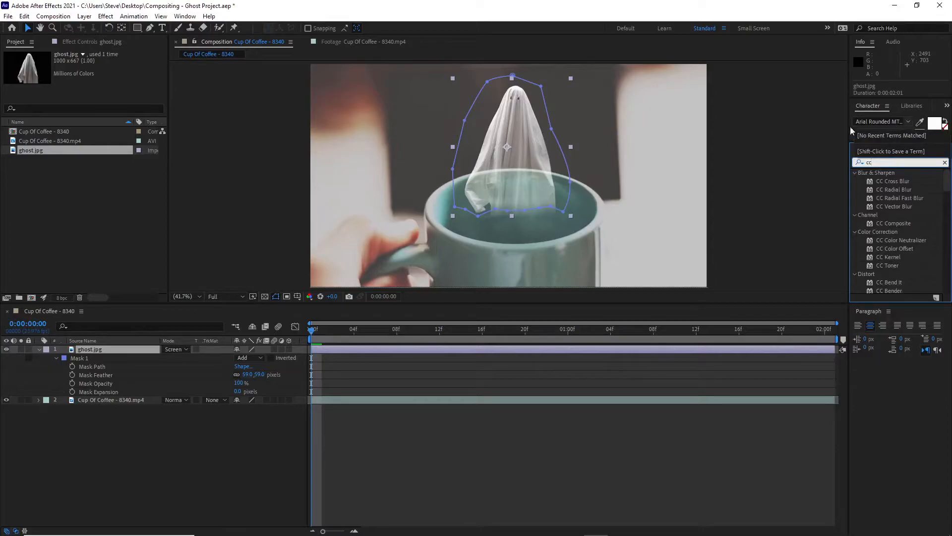
left_click(817, 141)
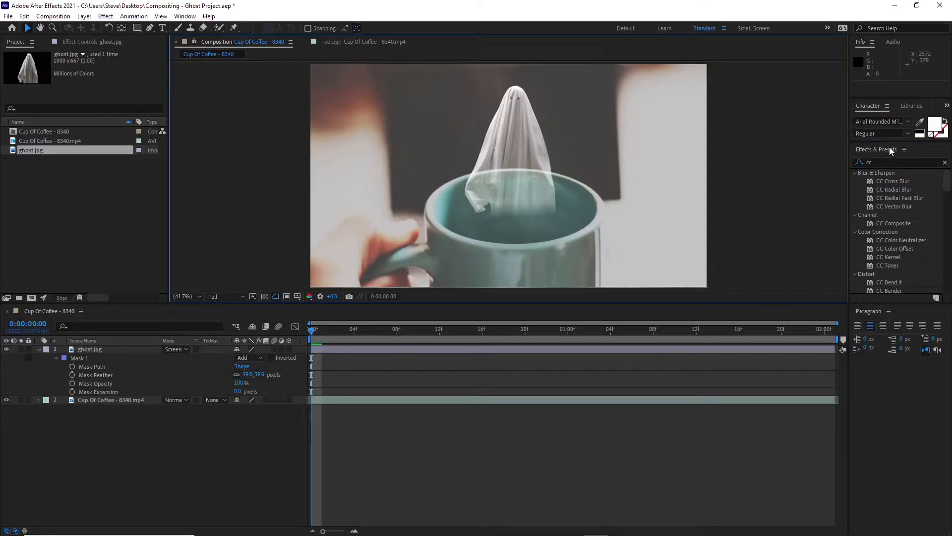
left_click(879, 160)
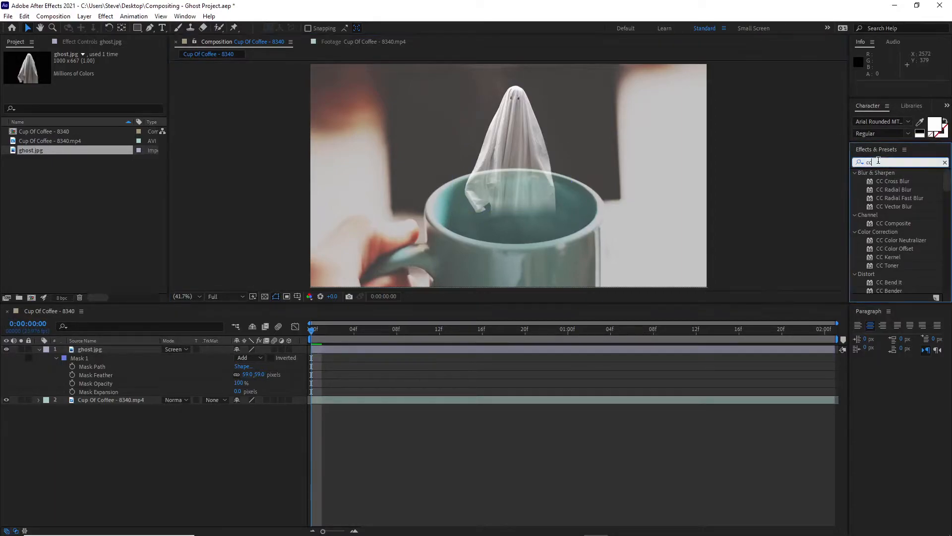
double_click(875, 162)
left_click(887, 162)
type("flo")
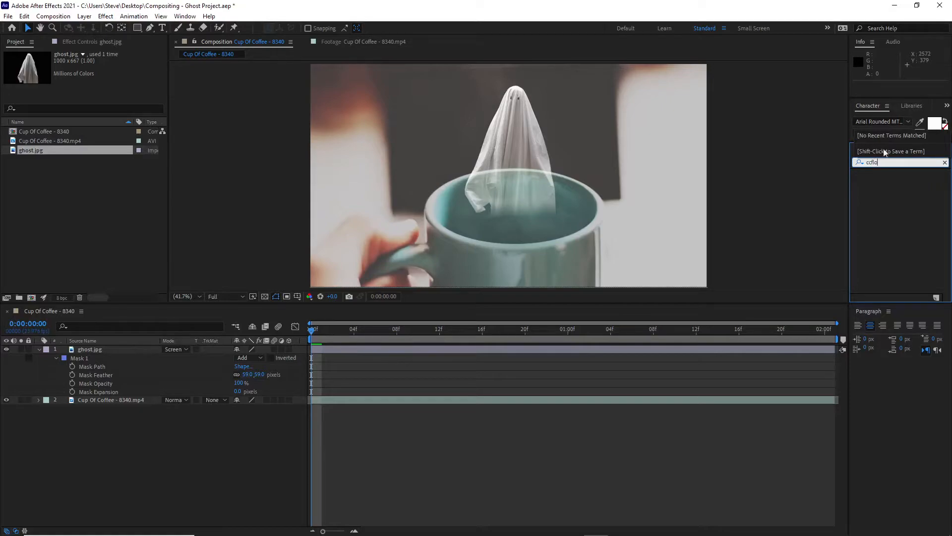
left_click(871, 162)
key("BackSpace")
key("BackSpace")
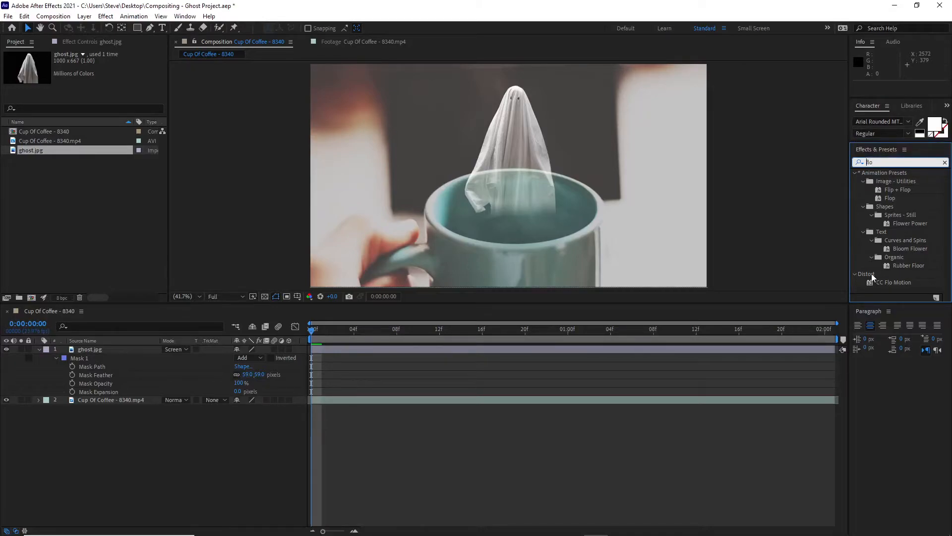
- Apply CC Flo Motion to the ghost.jpg layer and place Knot 1 beside the ghost's head and Knot 2 near its base
left_click_drag(891, 283, 540, 175)
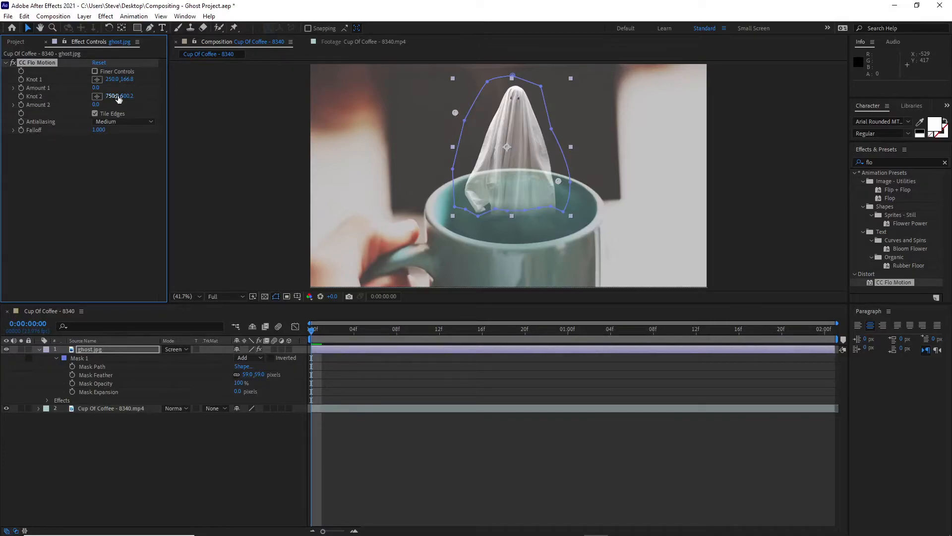
left_click(455, 112)
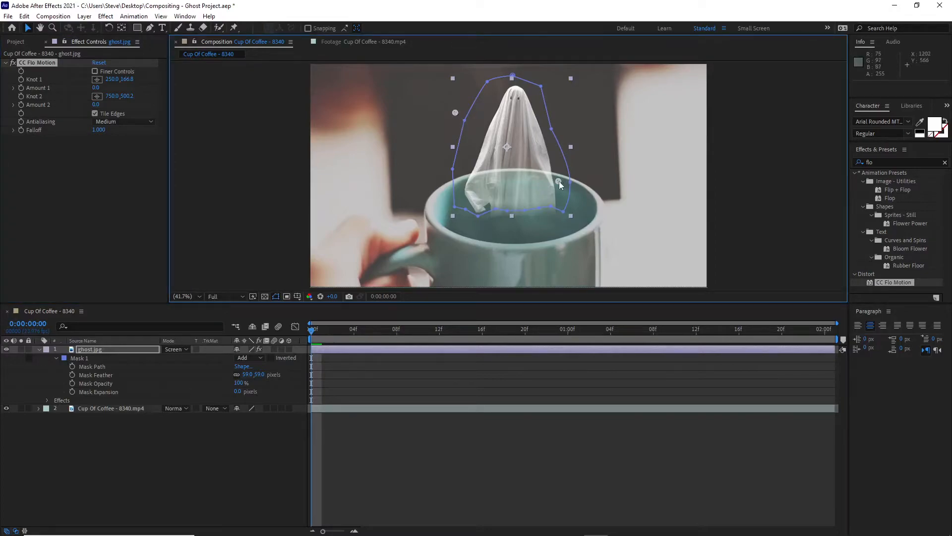
left_click_drag(454, 112, 469, 104)
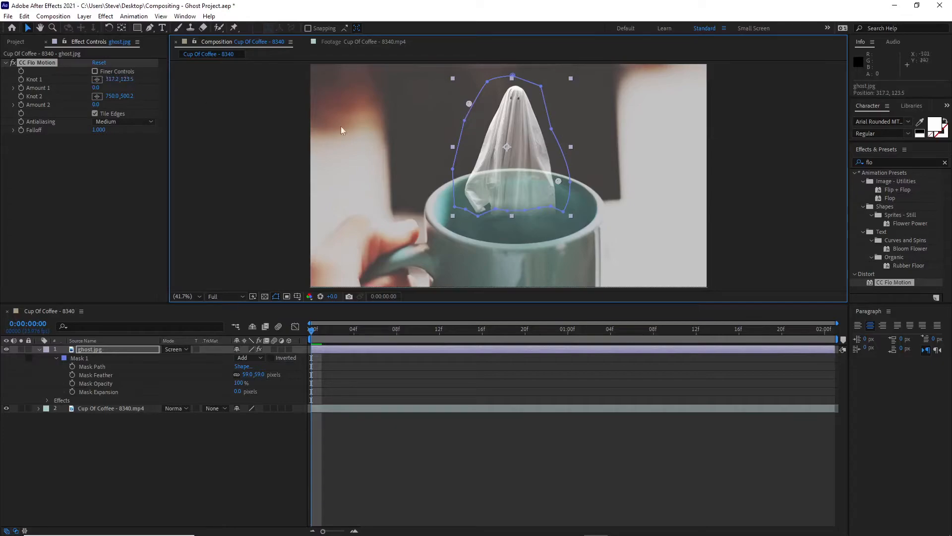
left_click_drag(546, 184, 524, 194)
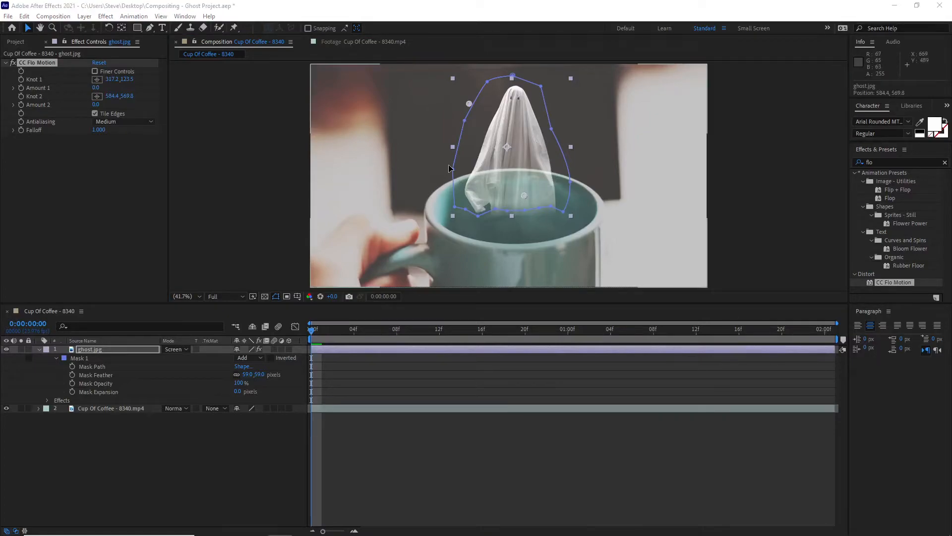
left_click_drag(470, 104, 473, 110)
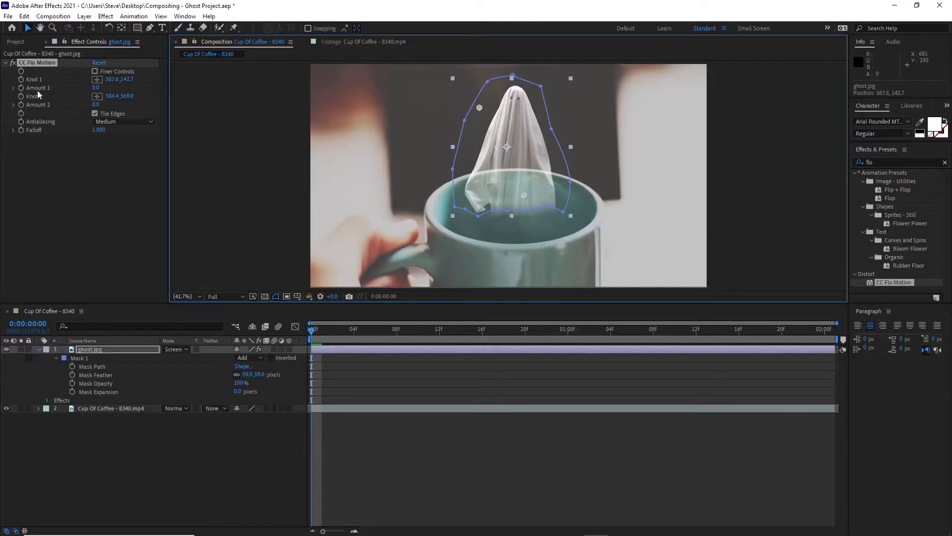
- Set CC Flo Motion's Amount 1 to -2 and reposition Knot 2 to about 762, 505 and Knot 1 to about 526, 625
mouse_move(94, 88)
left_mouse_down()
mouse_move(116, 87)
mouse_move(93, 87)
left_mouse_up()
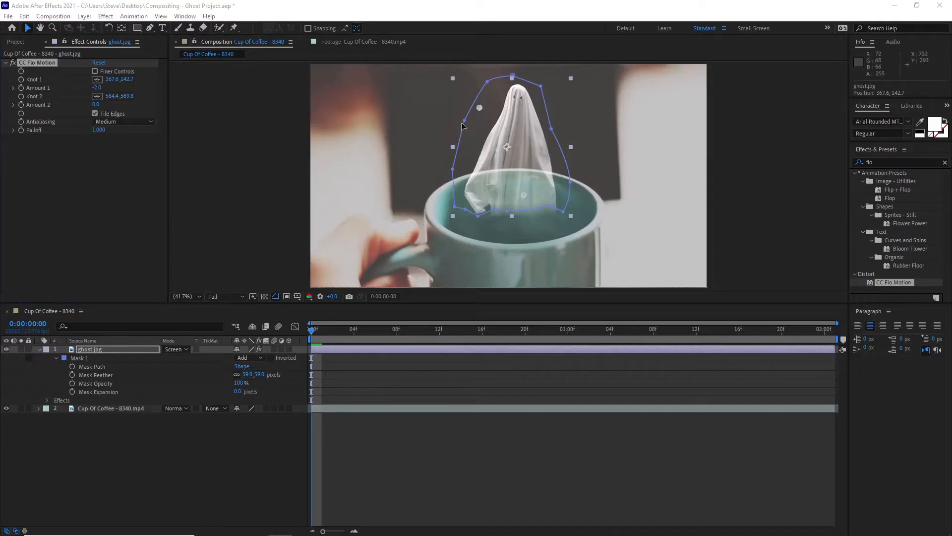
left_click_drag(524, 196, 561, 182)
left_click_drag(480, 108, 519, 207)
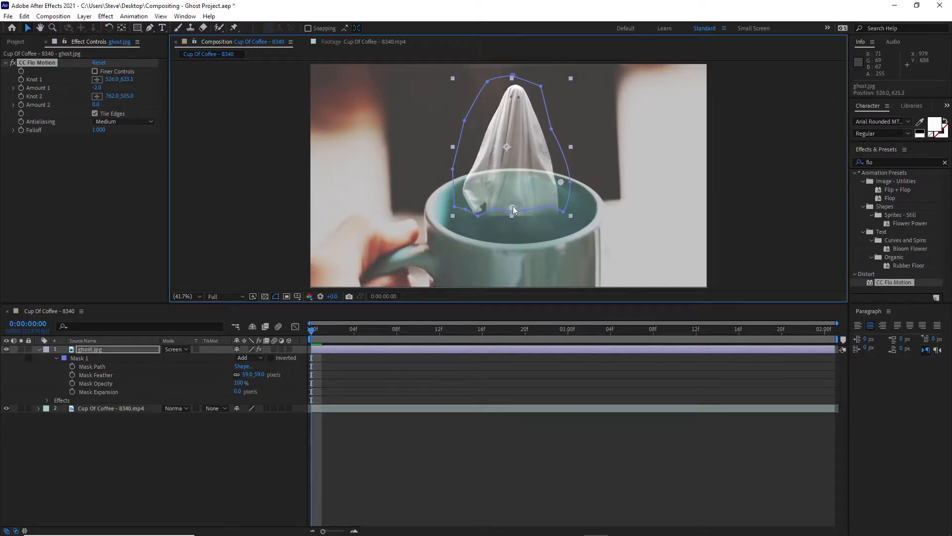
- Lower the ghost into the cup to about position 955, 502 and return the playhead to the first frame
left_click_drag(515, 106, 514, 124)
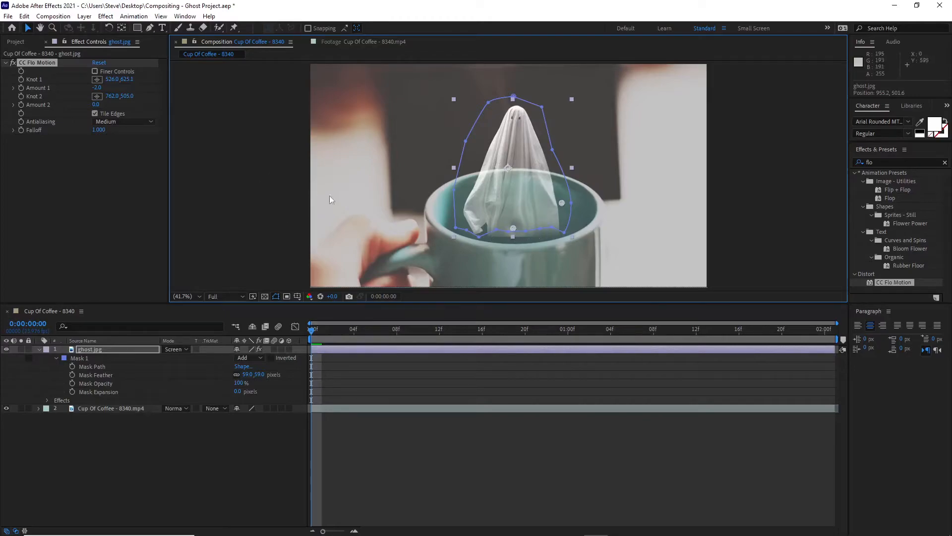
left_click_drag(314, 331, 294, 331)
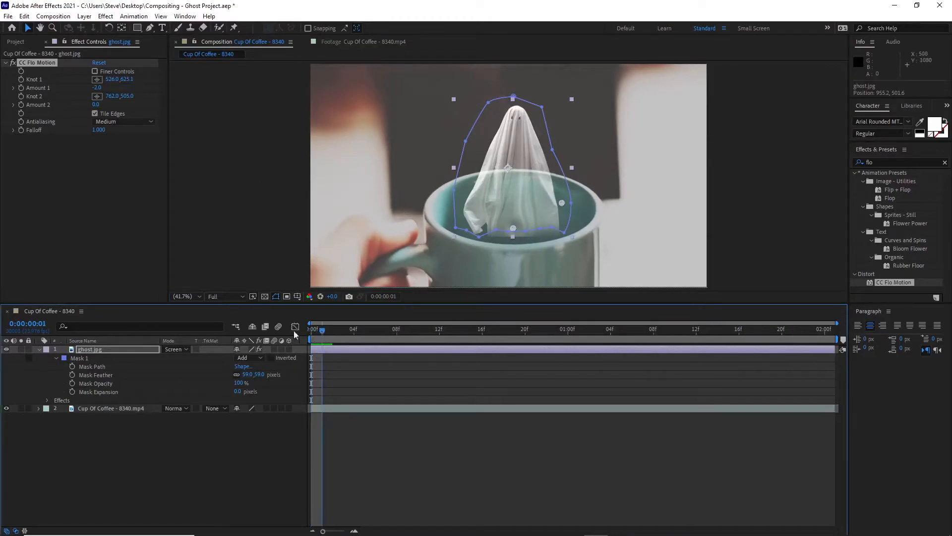
- Expand the CC Flo Motion effect's properties under the ghost.jpg layer in the timeline
left_click(97, 352)
left_click(42, 350)
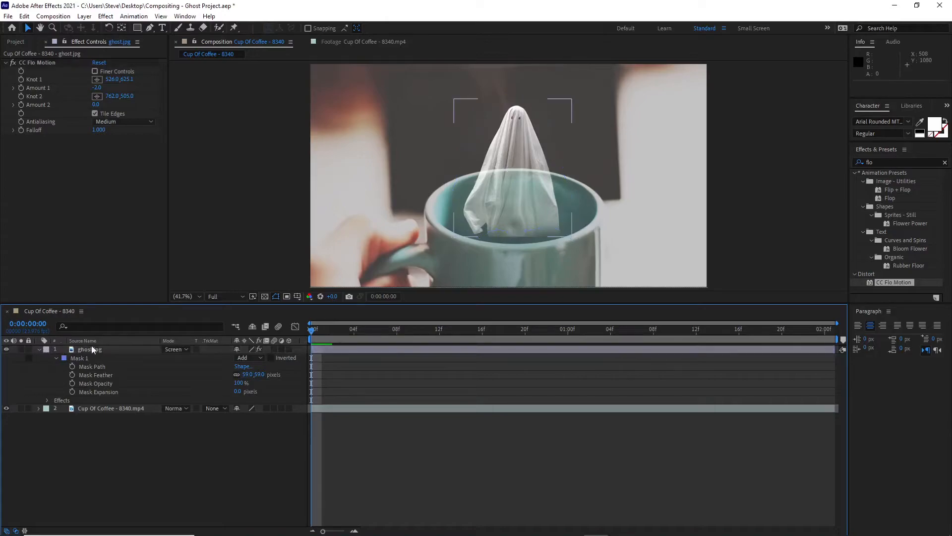
left_click(38, 349)
left_click(82, 351)
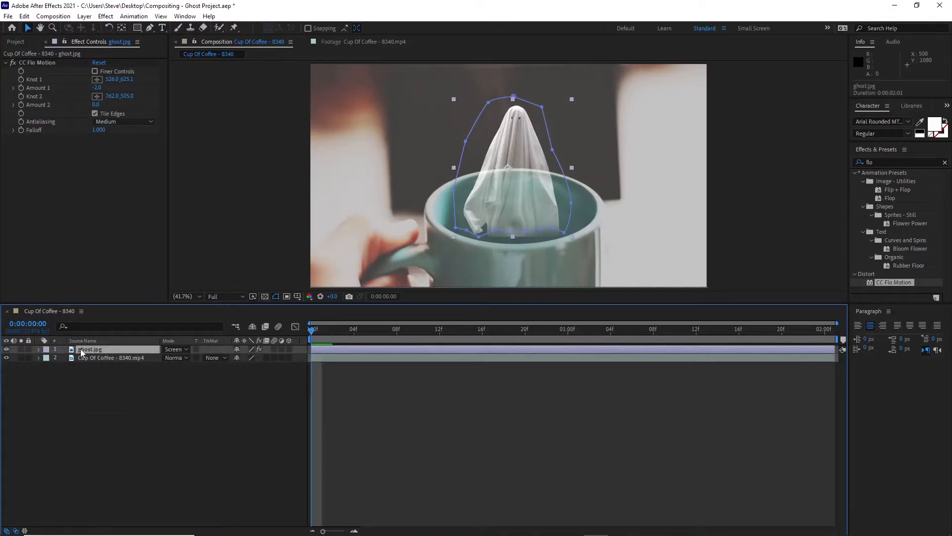
left_click(134, 405)
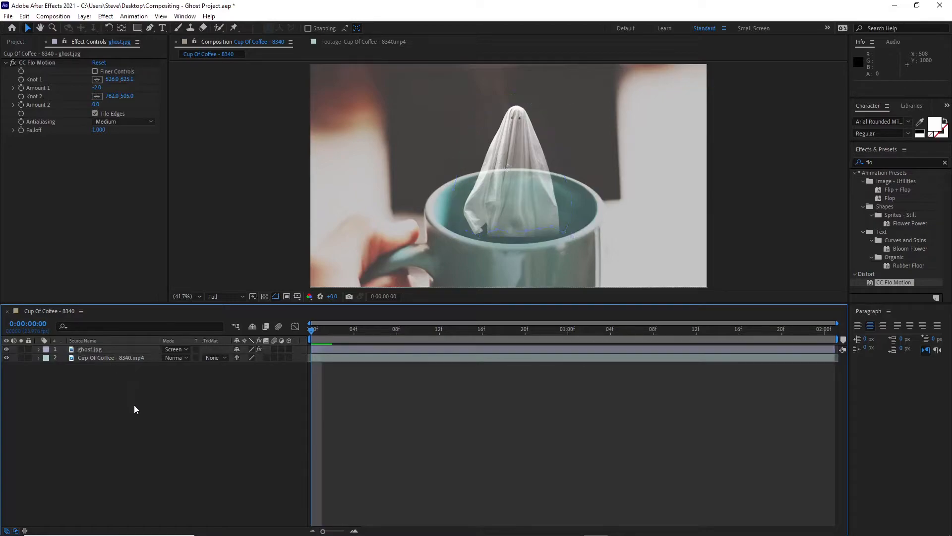
left_click(106, 350)
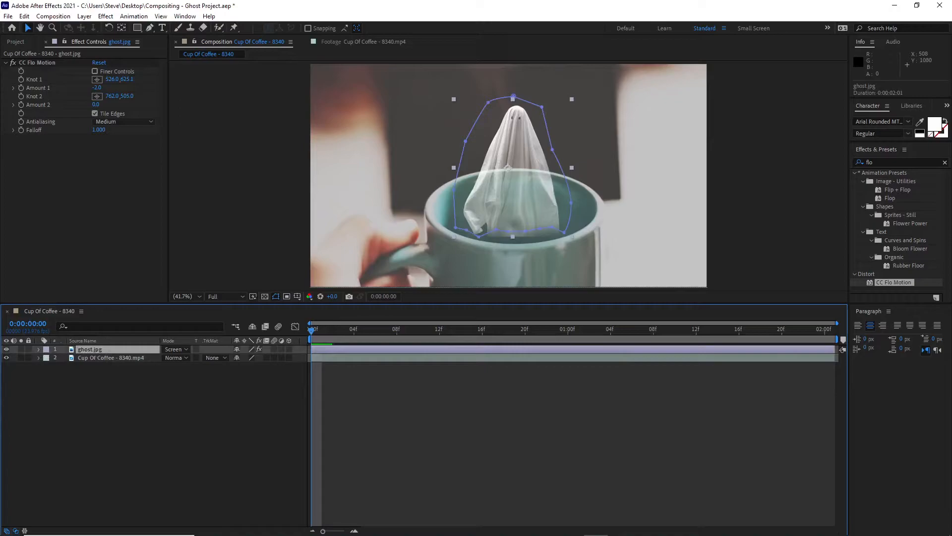
left_click(38, 350)
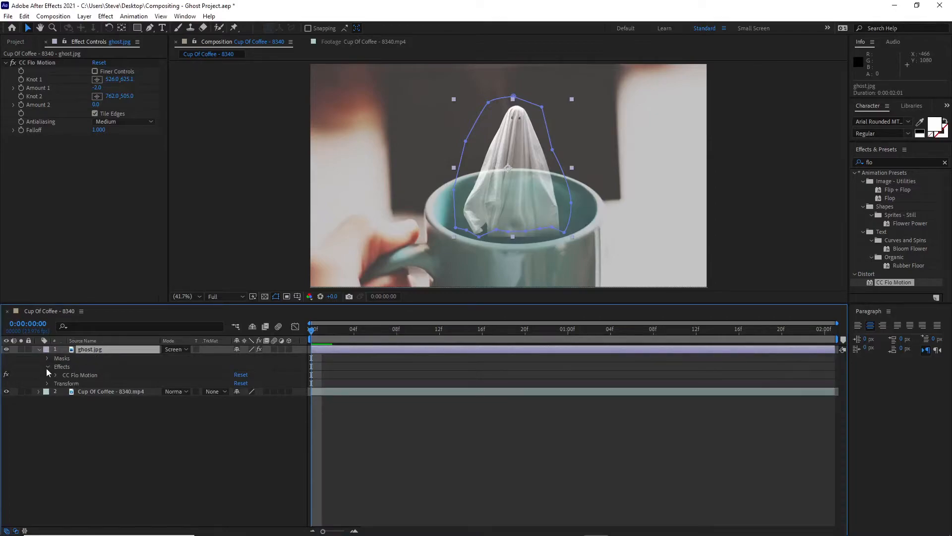
left_click(46, 366)
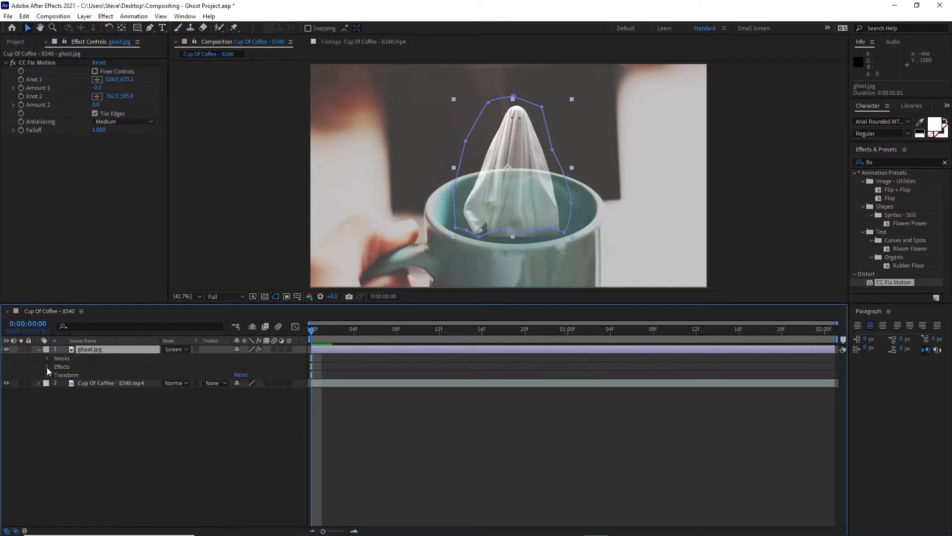
left_click(46, 365)
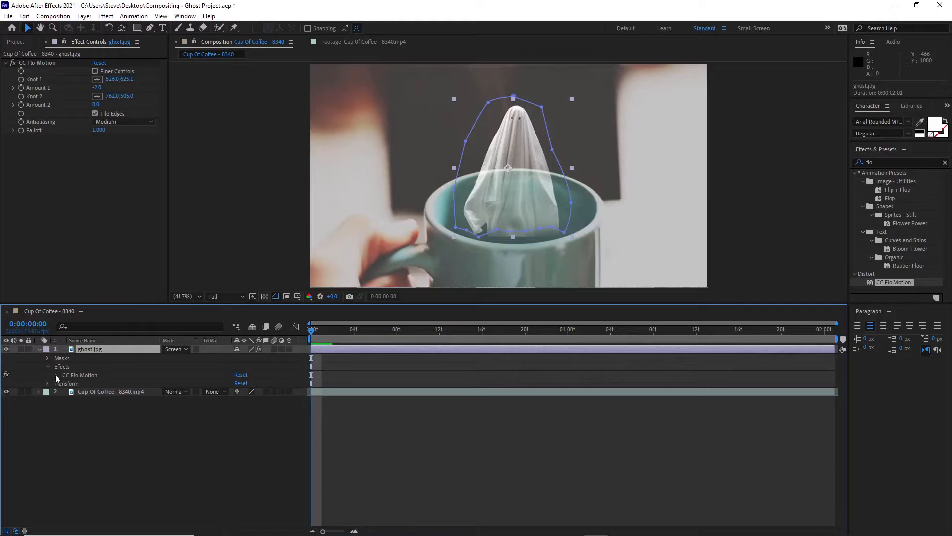
left_click(55, 375)
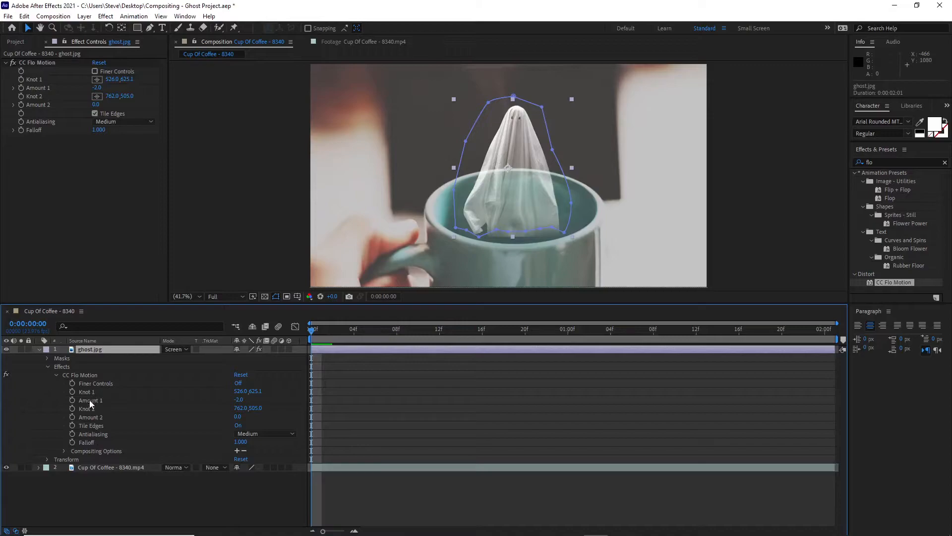
- Set Amount 1 to 0 and start keyframing it at the first frame
left_click(242, 400)
type("0")
left_click_drag(314, 331, 290, 335)
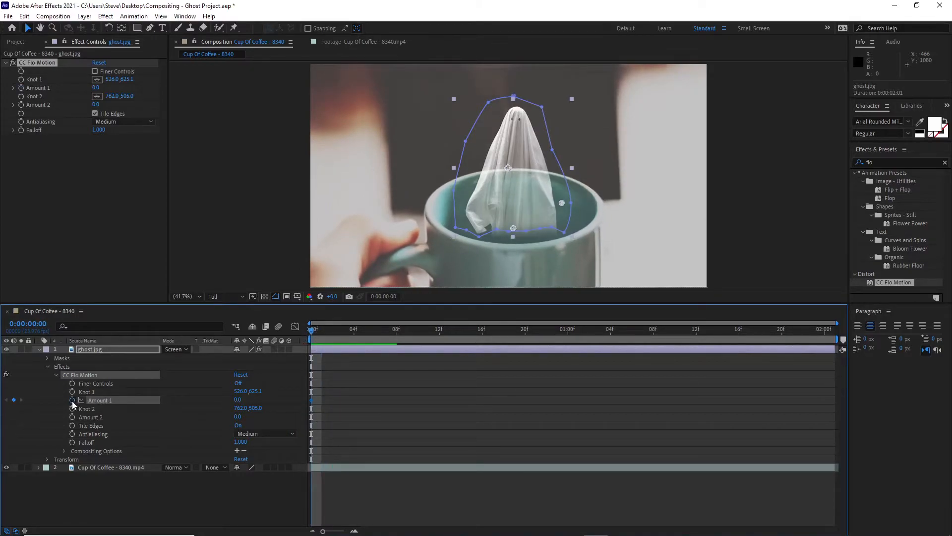
- Turn off Tile Edges in CC Flo Motion and set the first-frame Amount 1 keyframe to 64
mouse_move(238, 399)
left_mouse_down()
mouse_move(337, 410)
mouse_move(242, 407)
left_mouse_up()
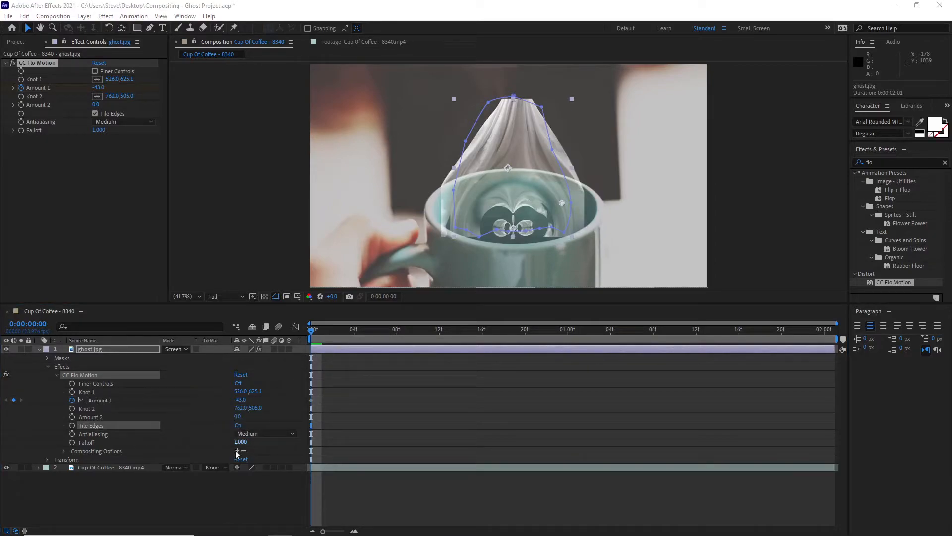
left_click_drag(242, 400, 212, 402)
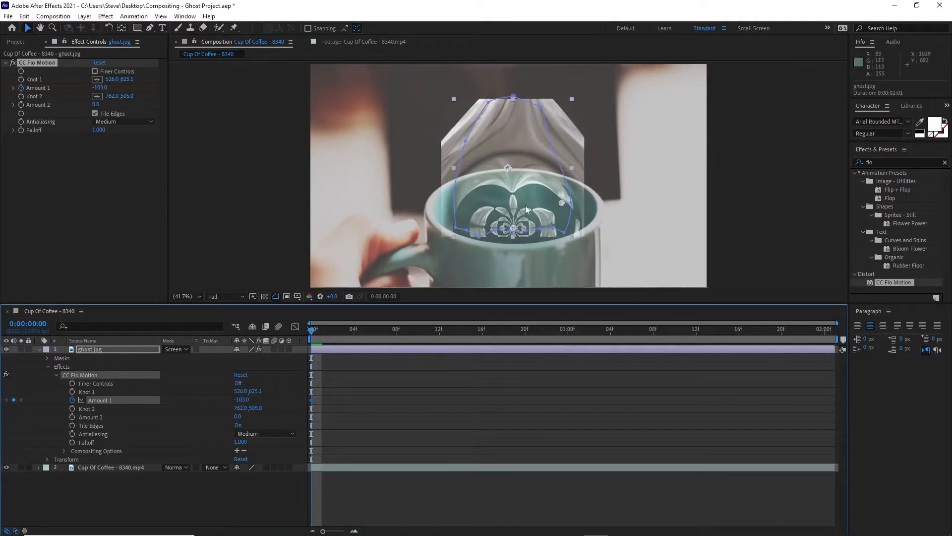
left_click(95, 114)
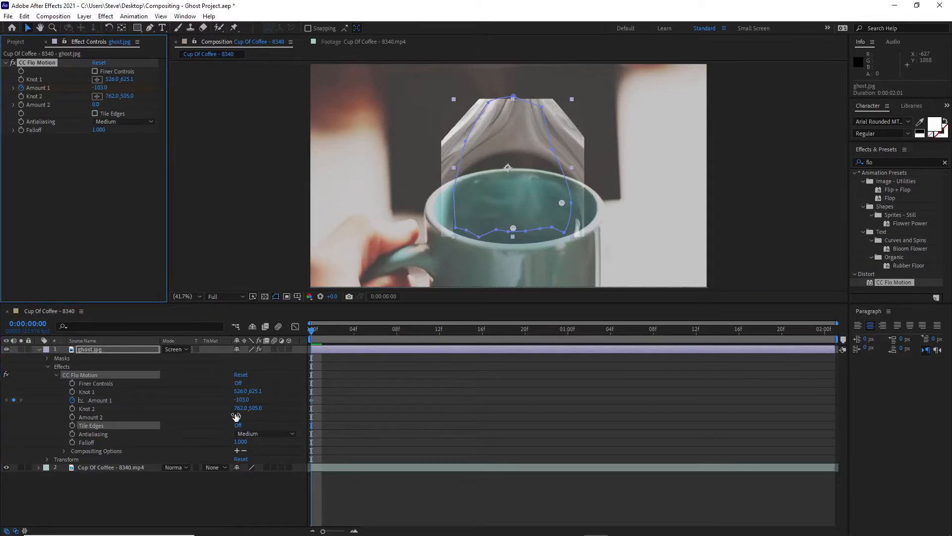
left_click_drag(241, 404, 320, 395)
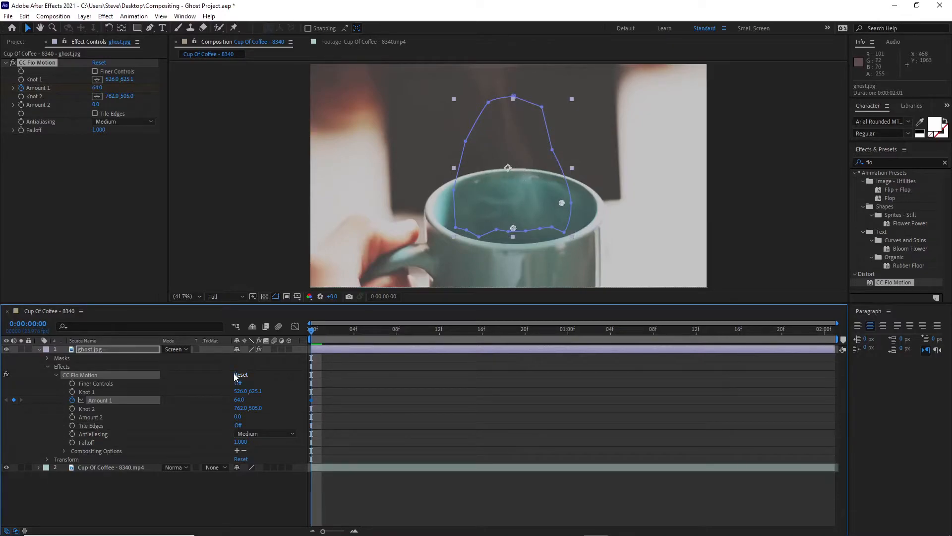
- Add an Amount 1 keyframe of 0 at frame 12 and scrub back through the ghost's animation to check it
left_click_drag(311, 330, 438, 355)
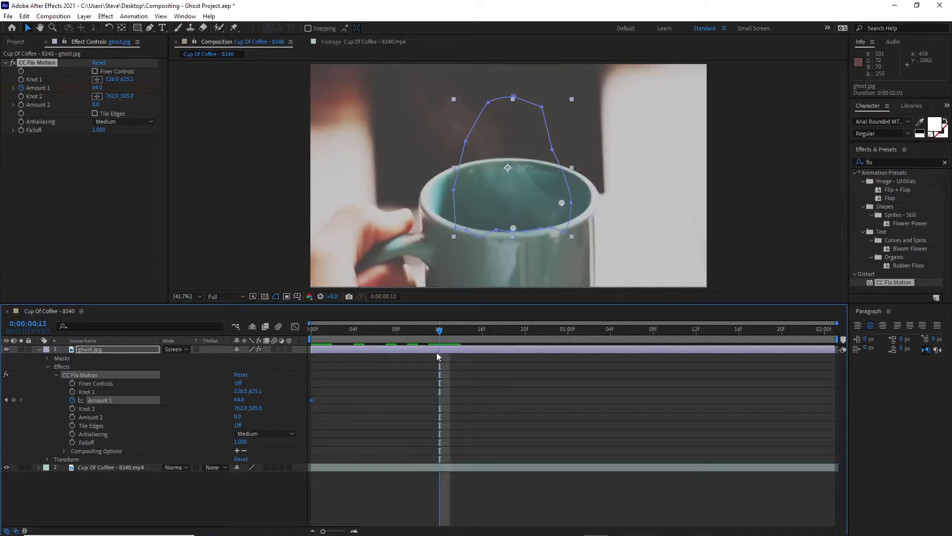
left_click(240, 399)
key("Return")
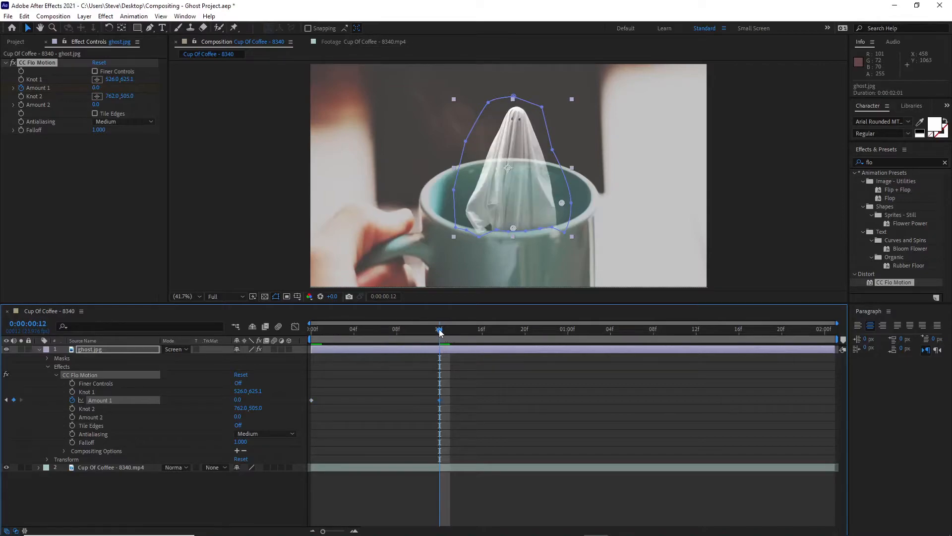
mouse_move(438, 331)
left_mouse_down()
mouse_move(279, 325)
mouse_move(445, 347)
mouse_move(437, 349)
left_mouse_up()
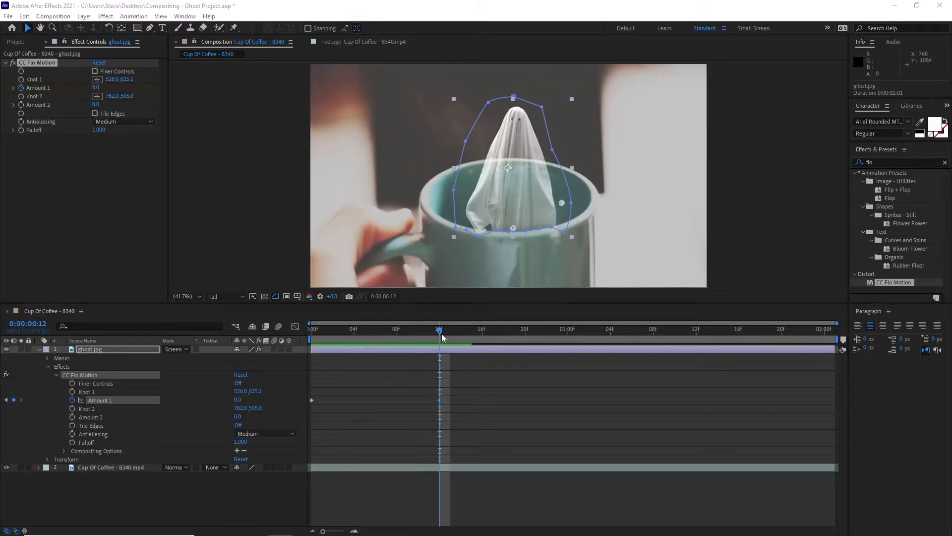
left_click_drag(402, 329, 382, 326)
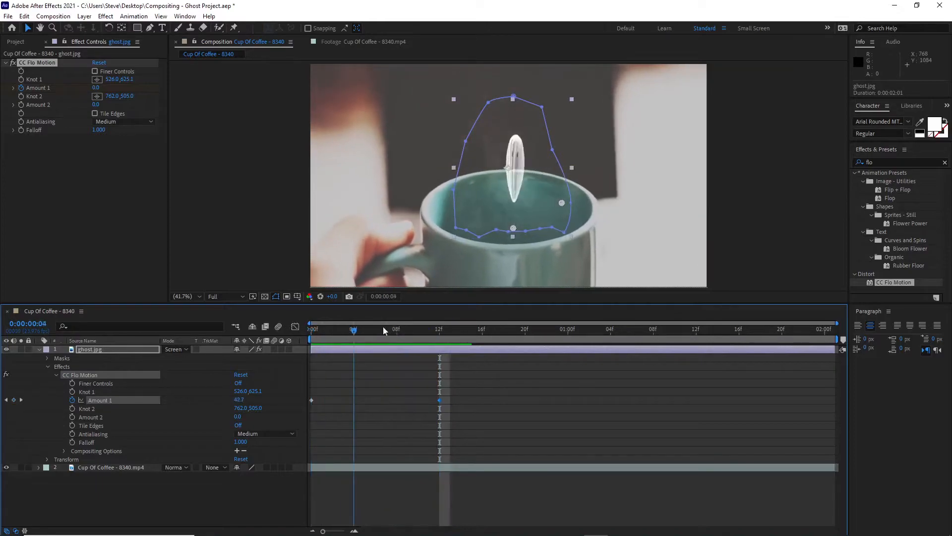
- Display the Amount 1 animation in the graph editor and set it to Auto-Select Graph Type
left_click(295, 326)
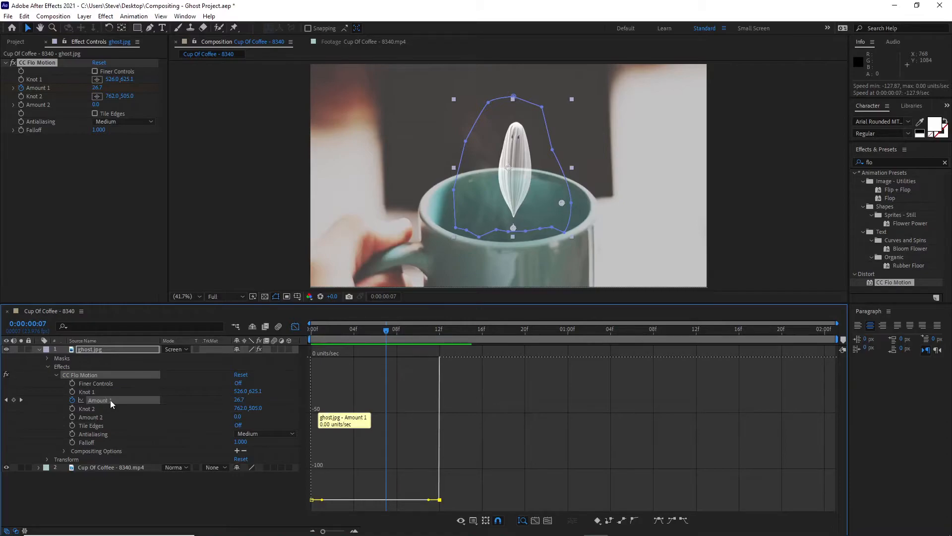
left_click(474, 521)
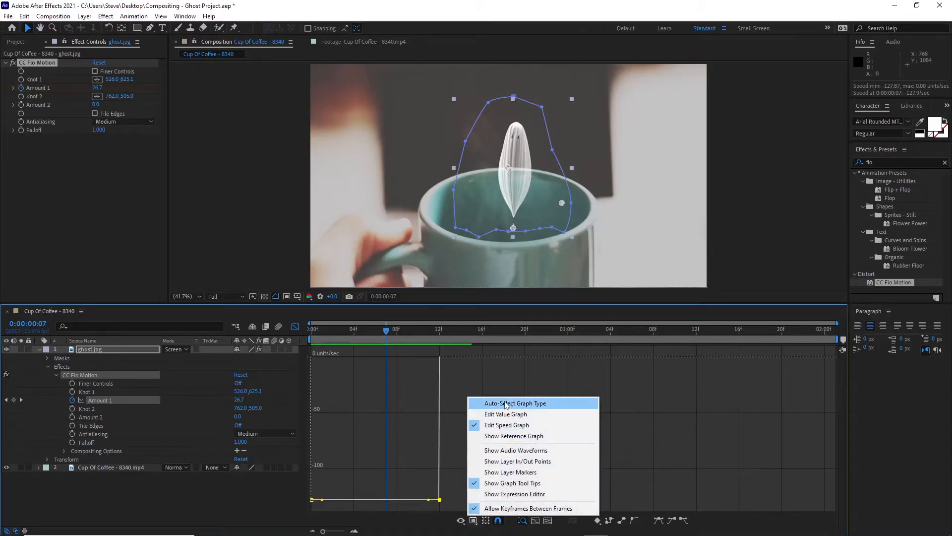
left_click(506, 403)
left_click(473, 521)
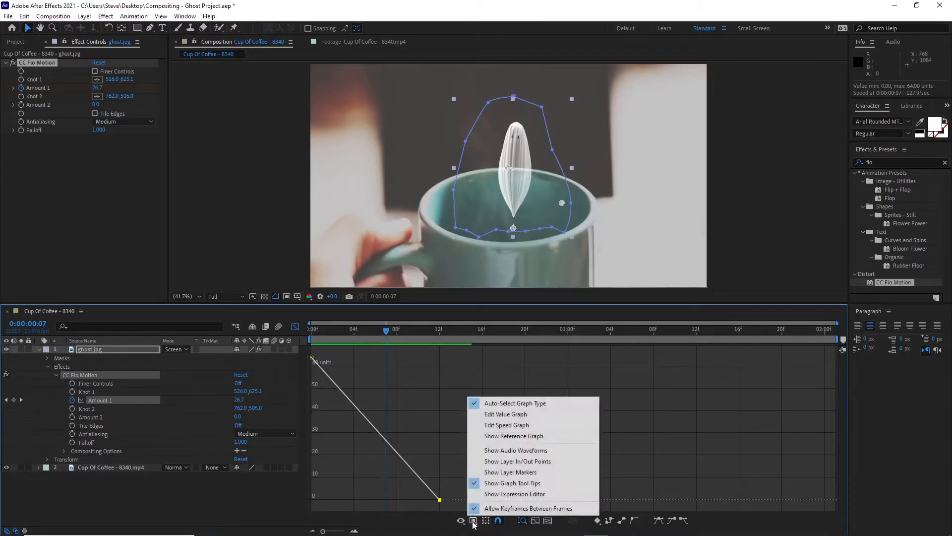
left_click(499, 405)
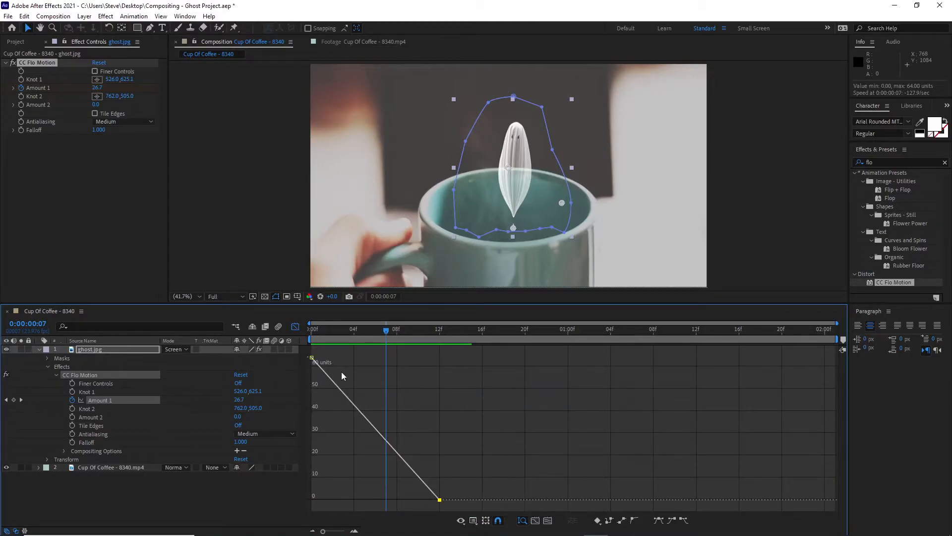
- Adjust the first Amount 1 keyframe to about 61.78, apply Easy Ease to it, and reshape its curve to fall steeply at the start
mouse_move(315, 362)
mouse_move(314, 362)
left_mouse_down()
mouse_move(354, 364)
mouse_move(310, 364)
left_mouse_up()
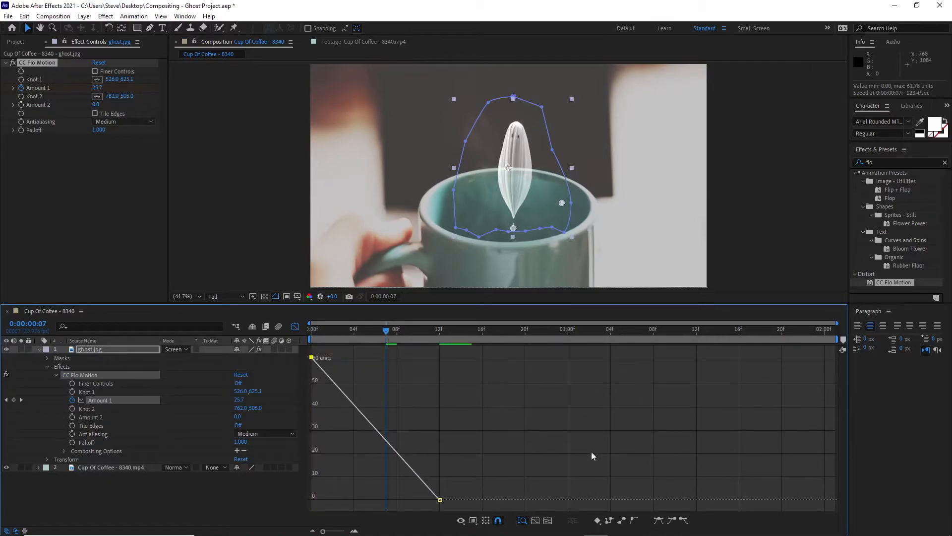
left_click(659, 520)
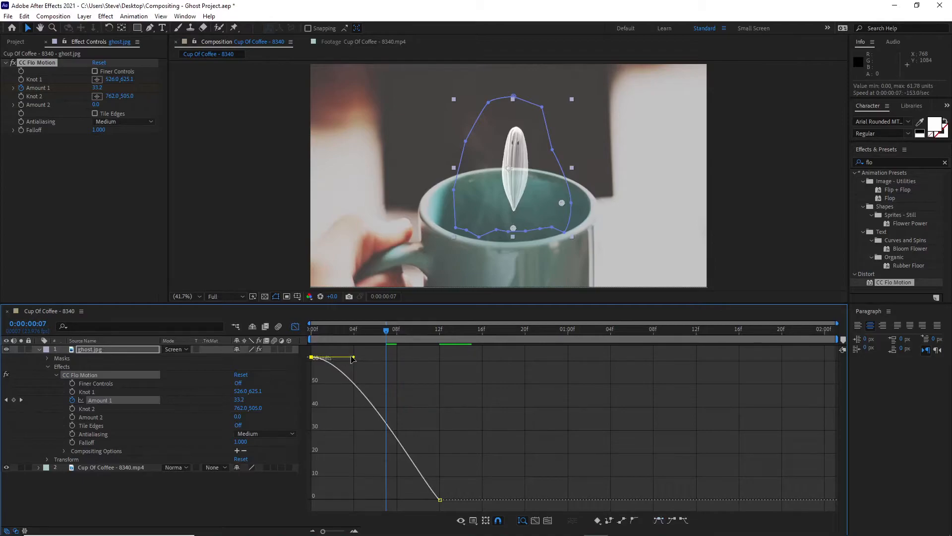
left_click_drag(354, 359, 326, 446)
left_click_drag(389, 331, 363, 347)
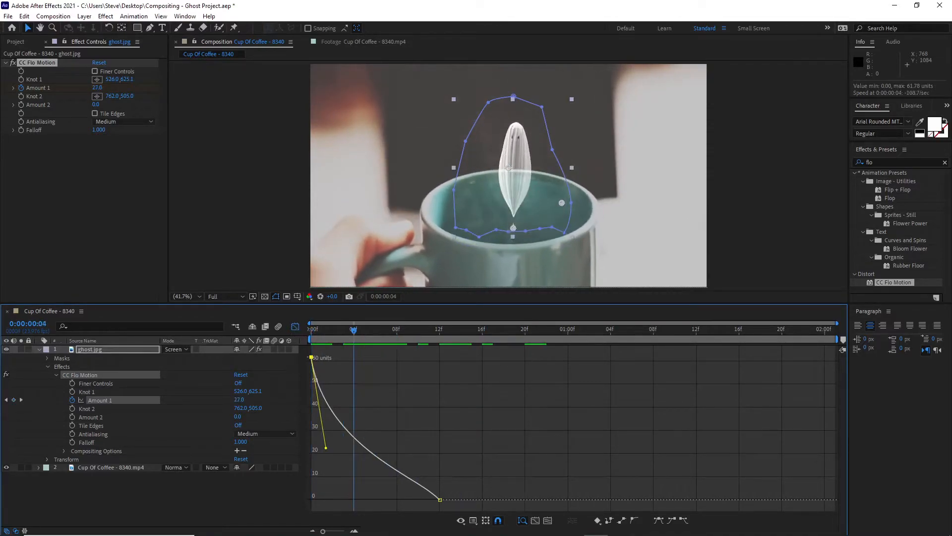
- Return from the graph editor to the layer view and preview the ghost's eased animation
key("shift+F3")
key("space")
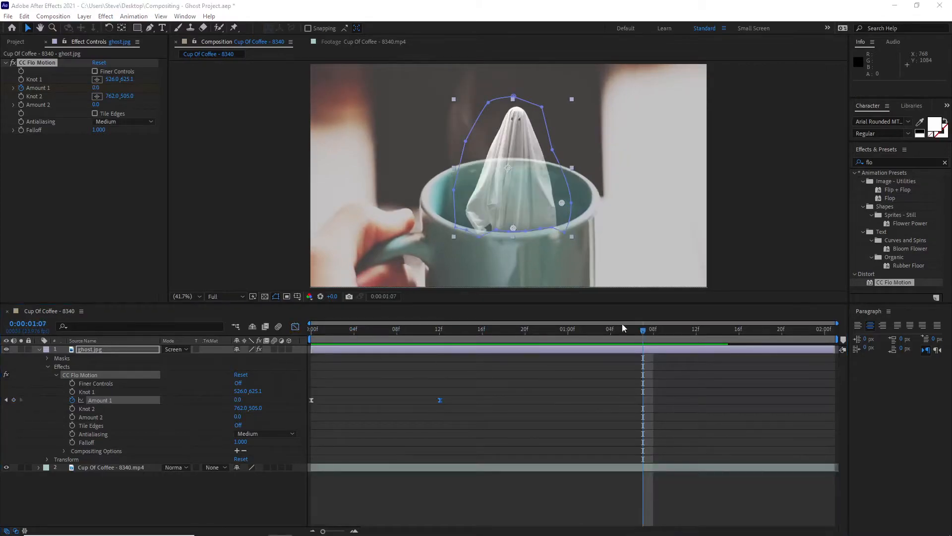
left_click_drag(644, 335, 480, 346)
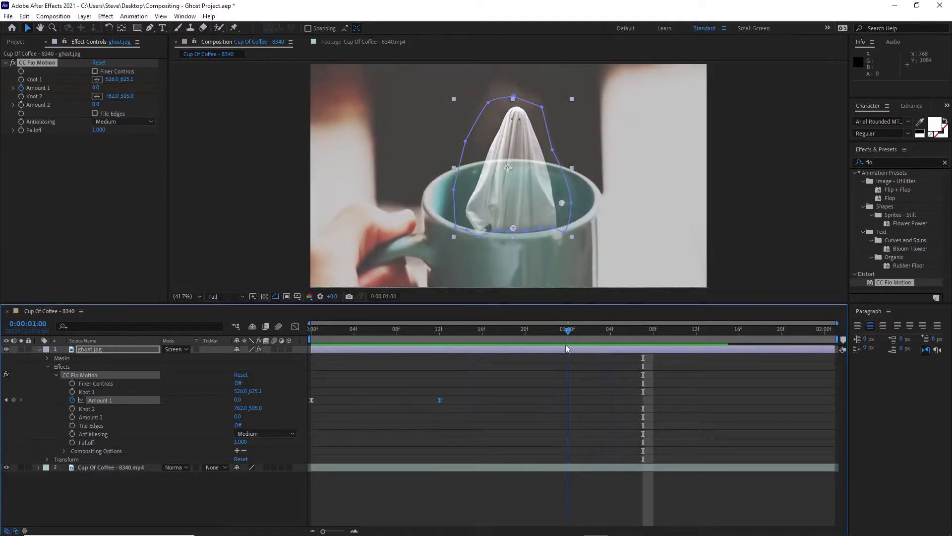
- Start keyframing the ghost's Amount 2 at 0 at 0:00:01:00 and move Knot 2 above its head to 526.0, 22.6
left_click(84, 417)
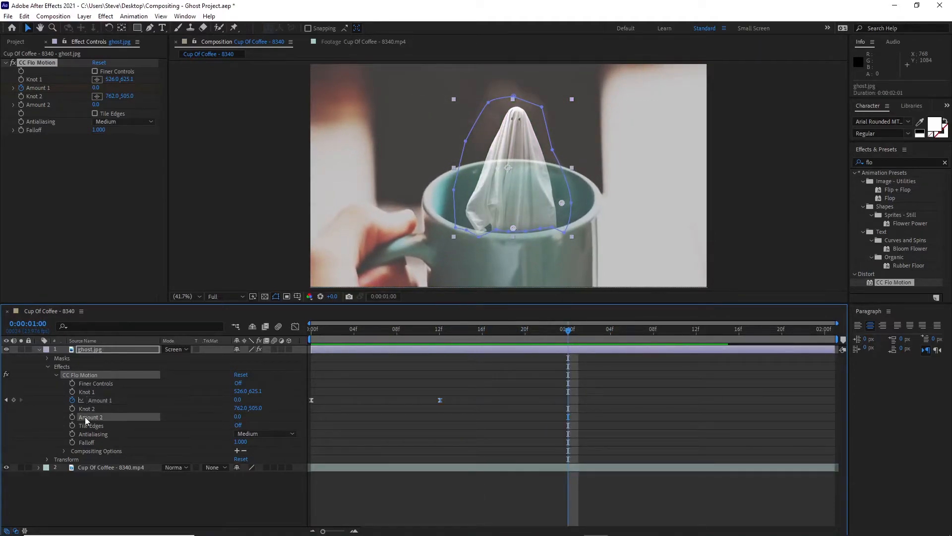
left_click(71, 417)
left_click_drag(563, 206, 514, 104)
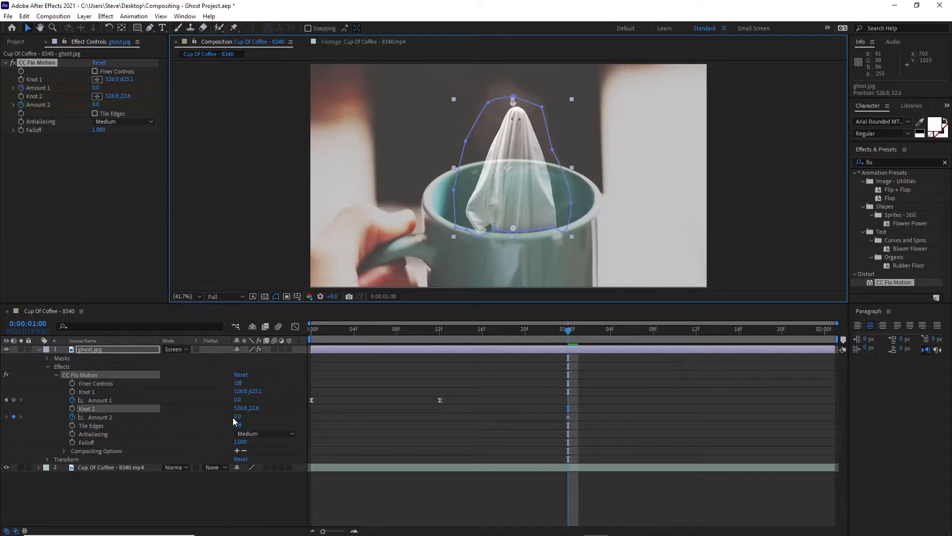
mouse_move(238, 420)
left_mouse_down()
mouse_move(265, 419)
mouse_move(239, 419)
left_mouse_up()
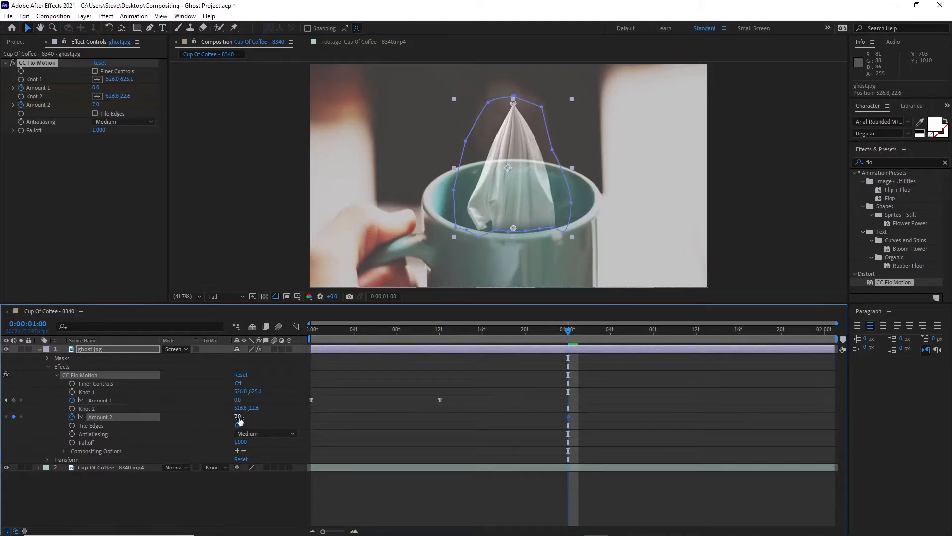
left_click(239, 417)
key("Return")
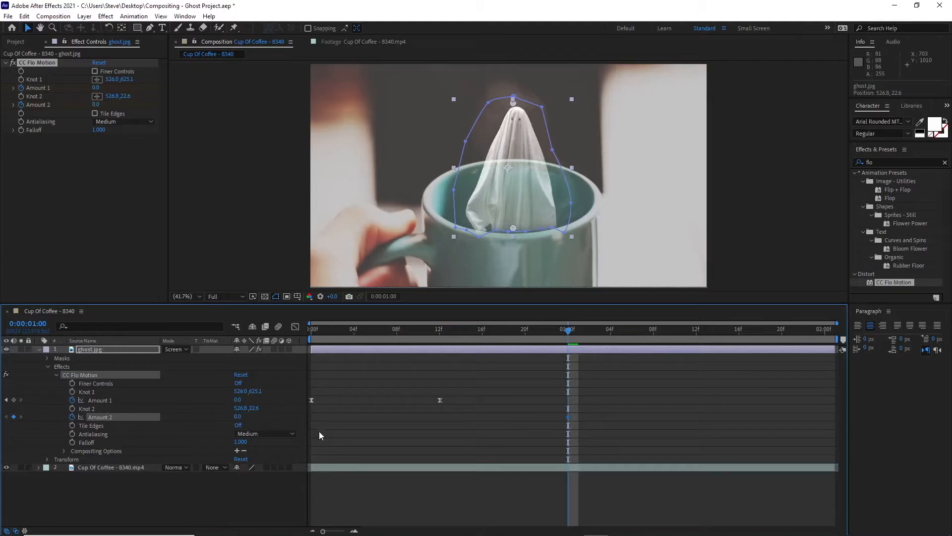
- Add an Amount 2 keyframe of 79 at 0:00:01:12 and preview the ghost being sucked away
left_click_drag(568, 331, 696, 352)
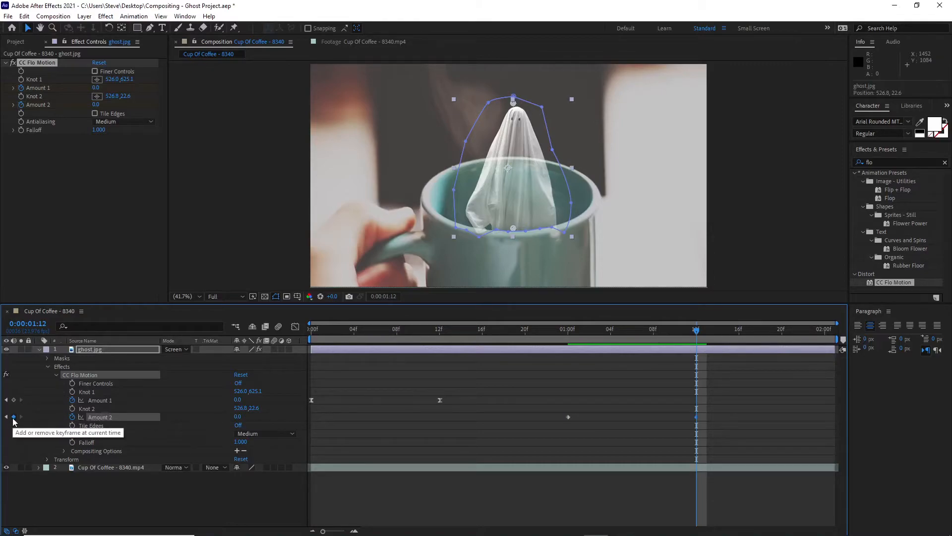
left_click_drag(236, 418, 277, 418)
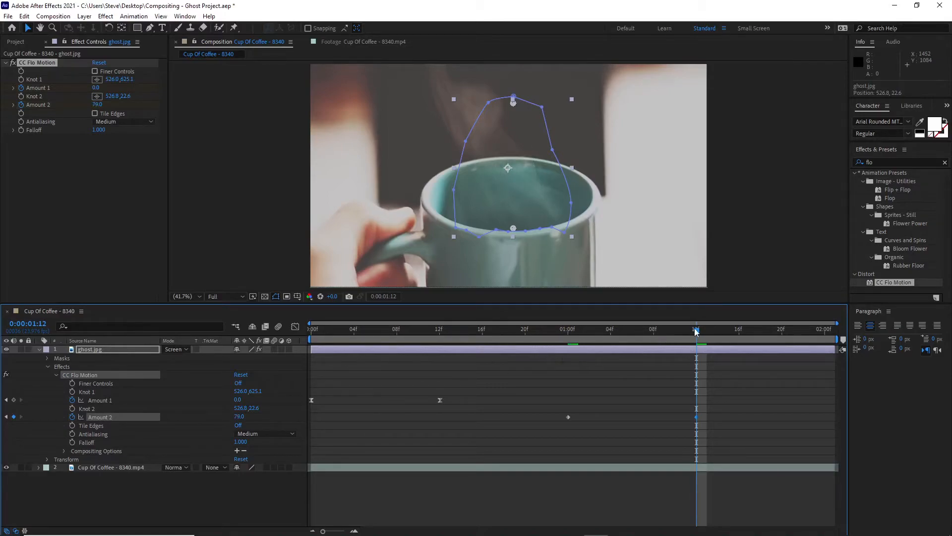
left_click_drag(677, 329, 580, 368)
left_click_drag(581, 331, 593, 335)
key("space")
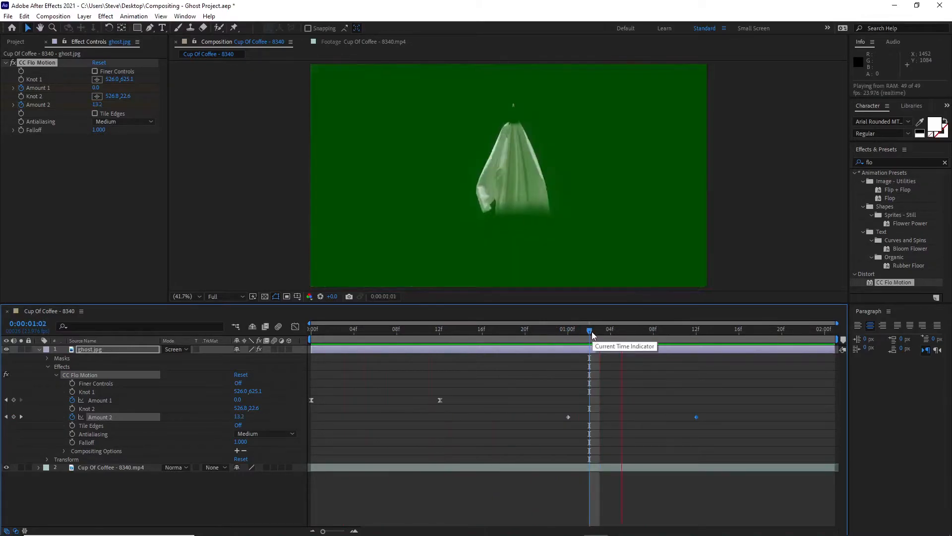
key("space")
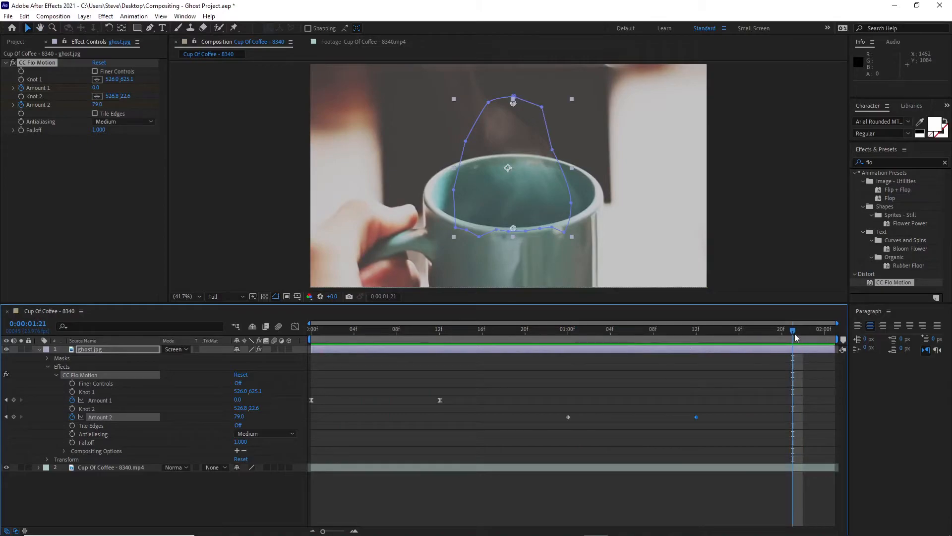
left_click_drag(795, 337, 588, 337)
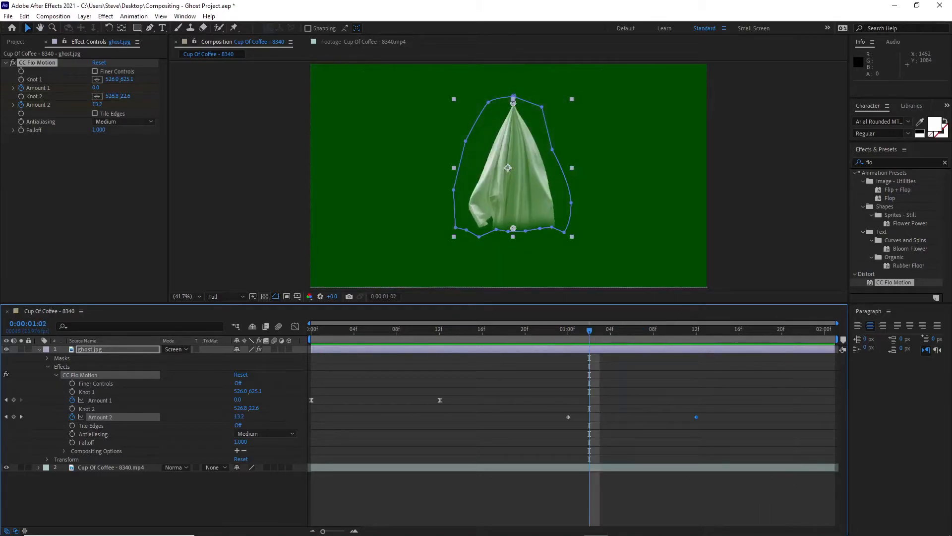
- Display the Amount 2 animation in the graph editor and switch it to the speed graph
key("shift+F3")
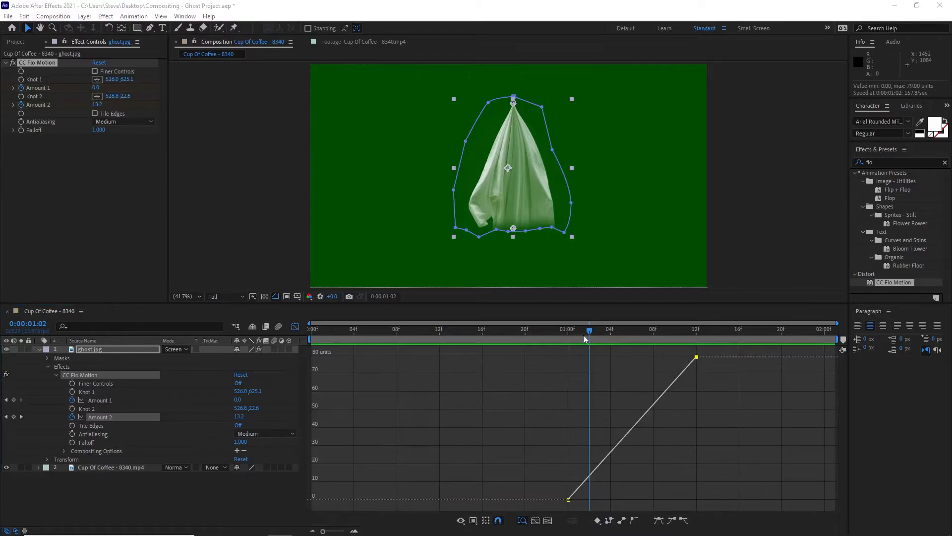
left_click(296, 327)
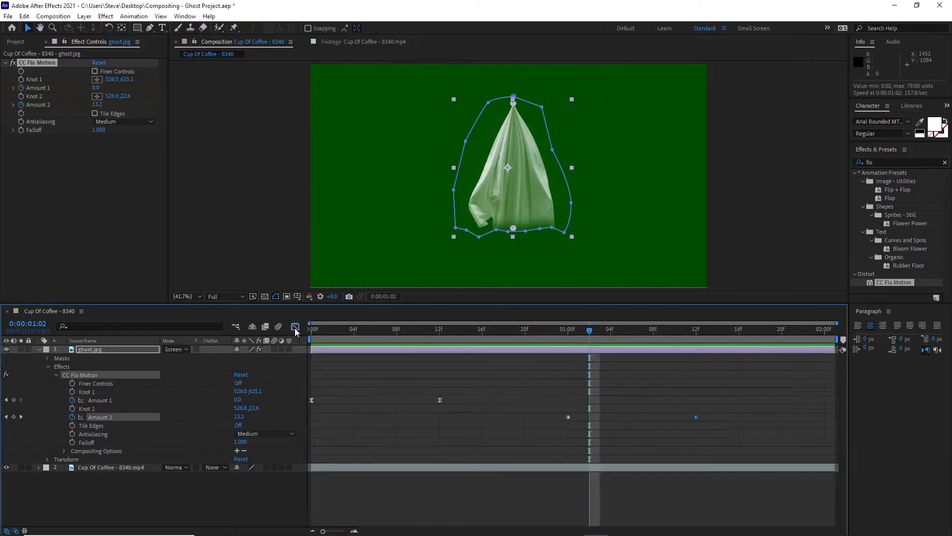
left_click(568, 417)
left_click(696, 417)
left_click(295, 326)
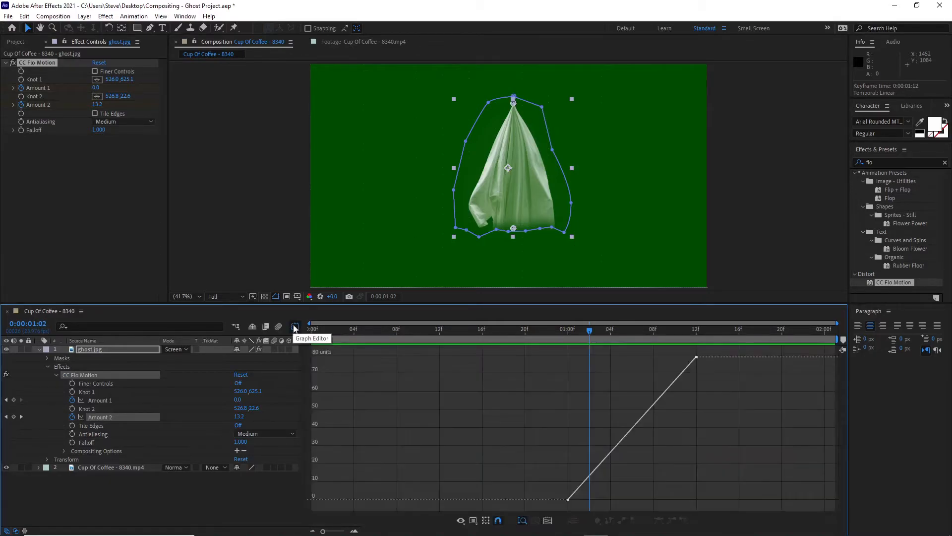
left_click(474, 520)
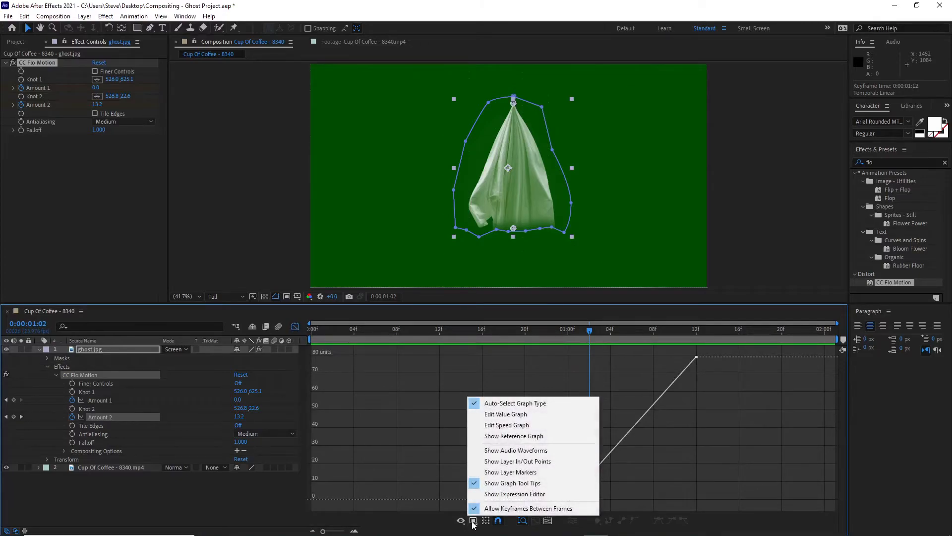
left_click(496, 425)
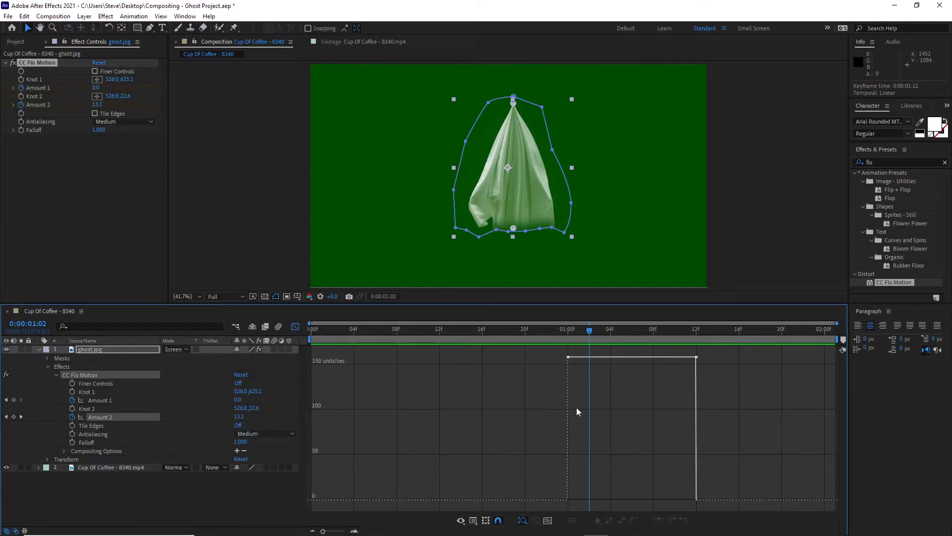
- Apply Easy Ease to both Amount 2 keyframes and lengthen the first one's outgoing handle to about 0:00:01:06 so the speed peaks late
left_click(568, 358)
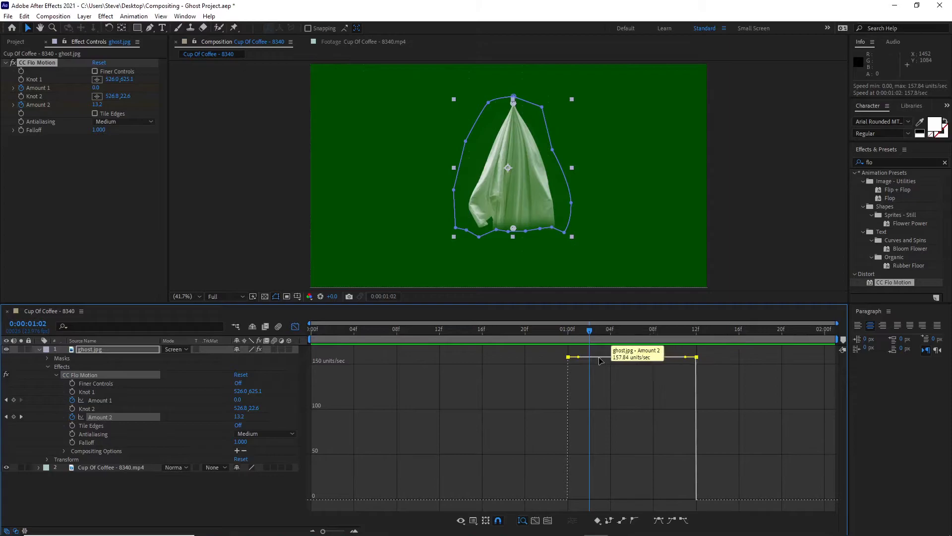
left_click(658, 520)
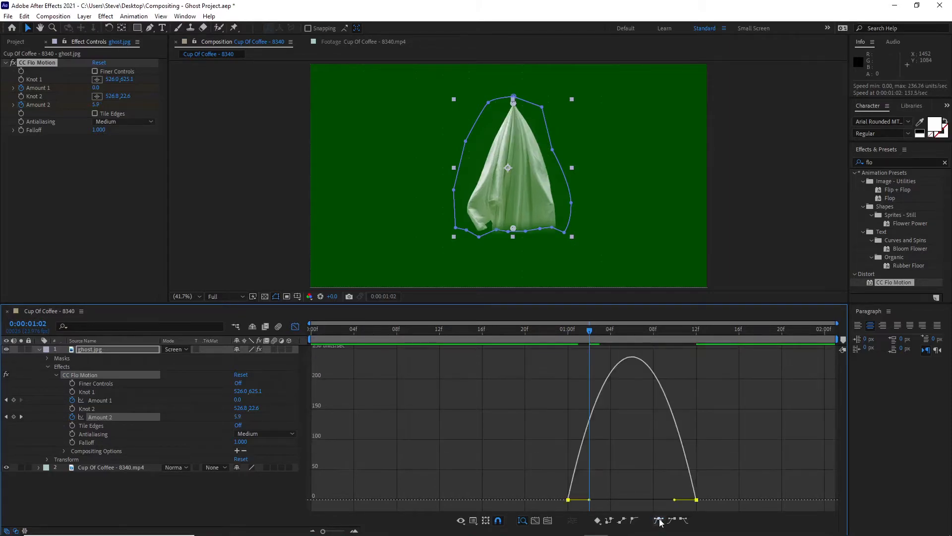
left_click_drag(588, 500, 645, 498)
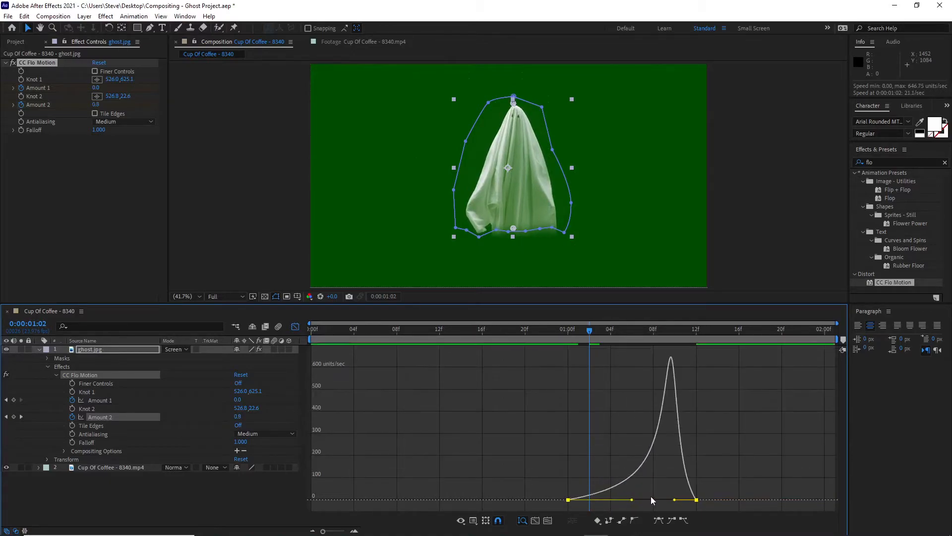
- Preview the ghost's eased disappearance and reduce the ghost layer's listing to its keyframed properties
left_click_drag(589, 330, 628, 335)
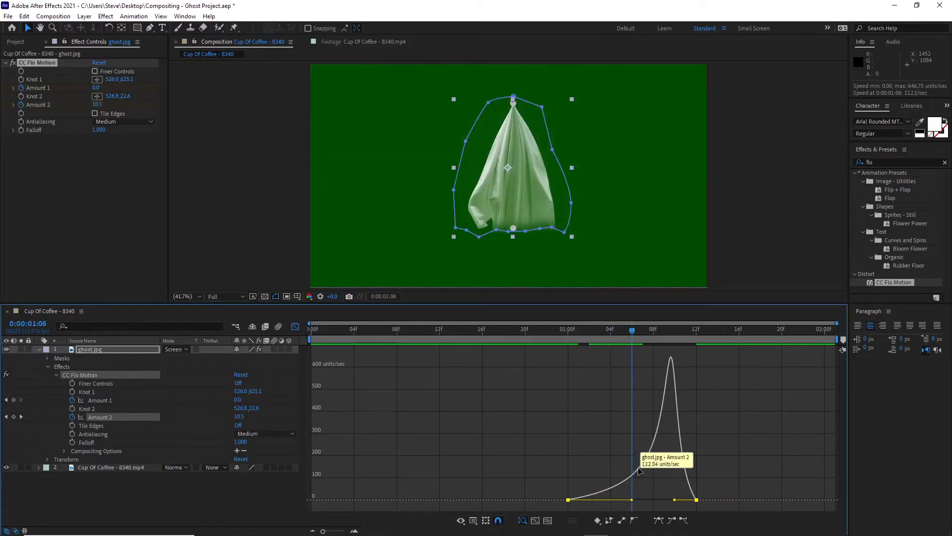
left_click_drag(634, 331, 557, 352)
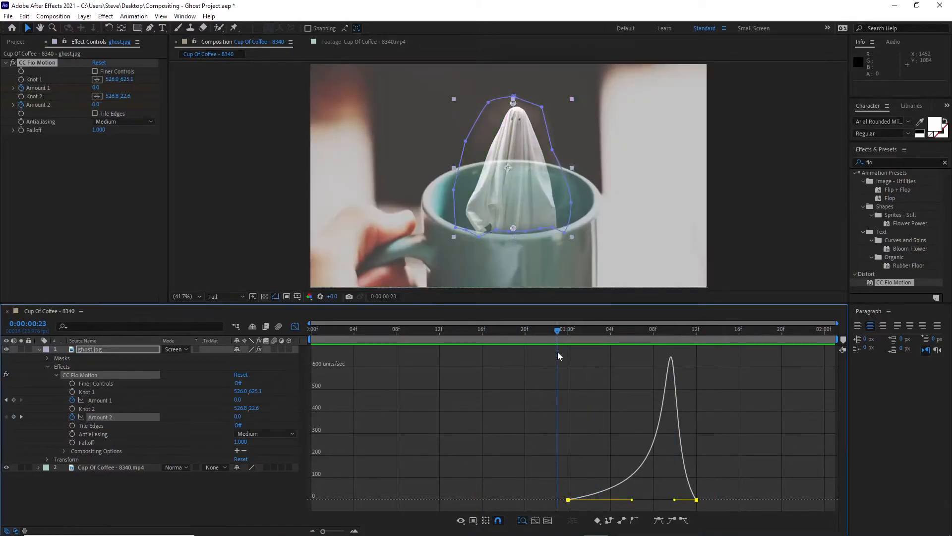
key("space")
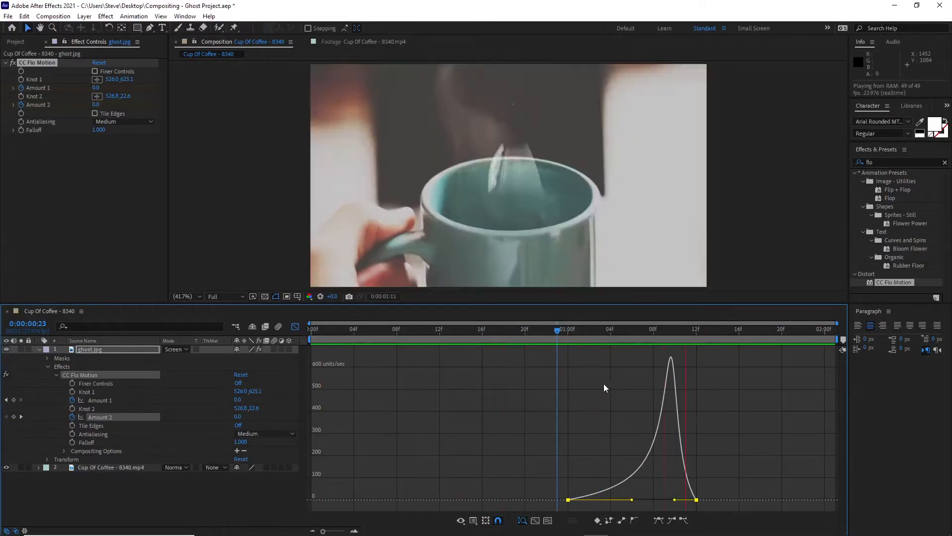
key("space")
left_click_drag(802, 333, 653, 333)
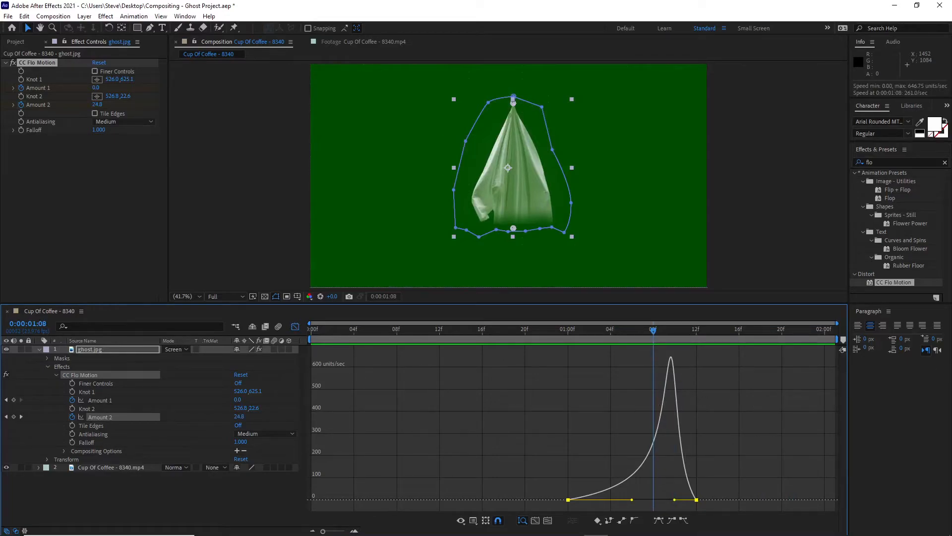
key("u")
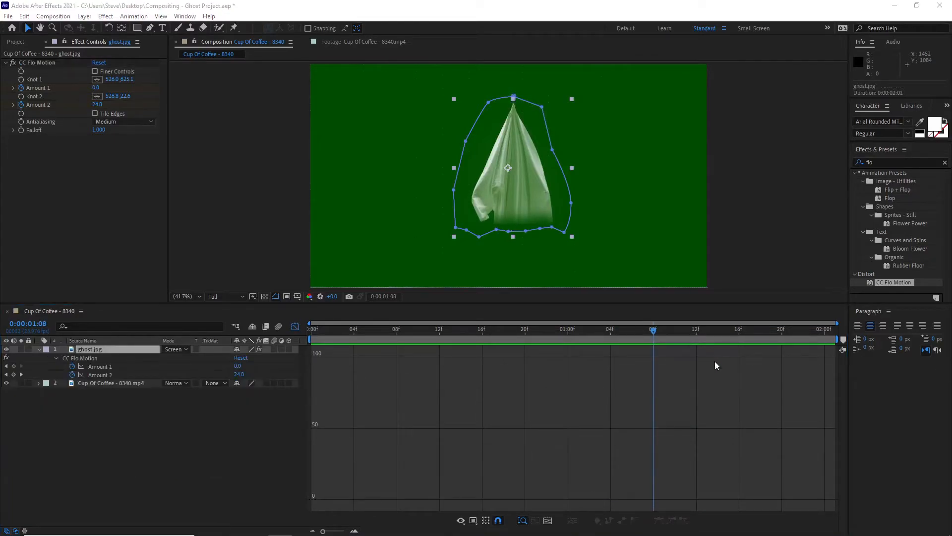
left_click(881, 162)
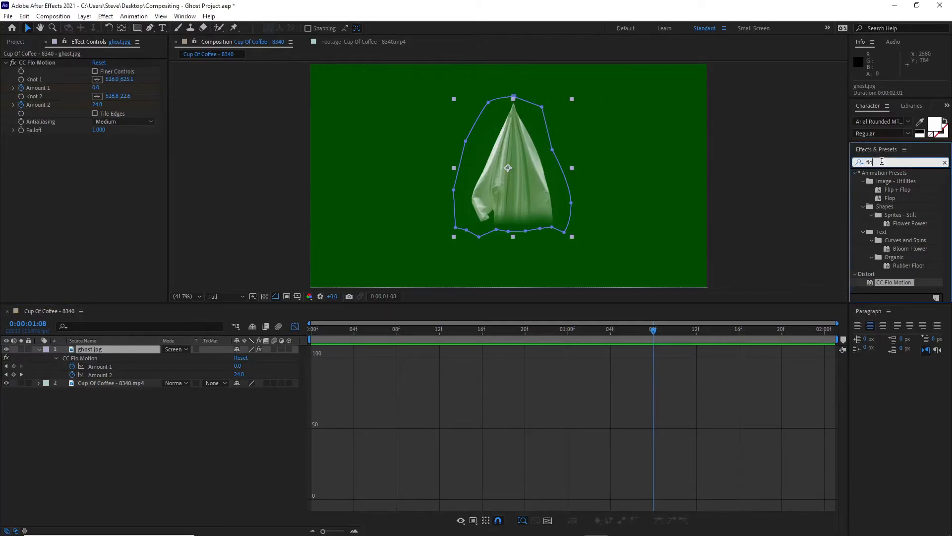
left_click_drag(882, 162, 863, 163)
type("fast")
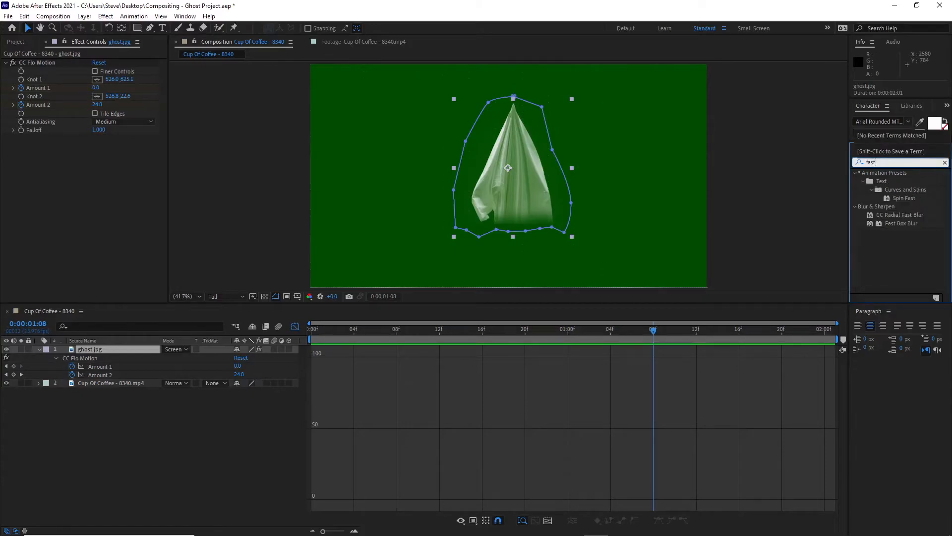
key("BackSpace")
key("BackSpace")
key("BackSpace")
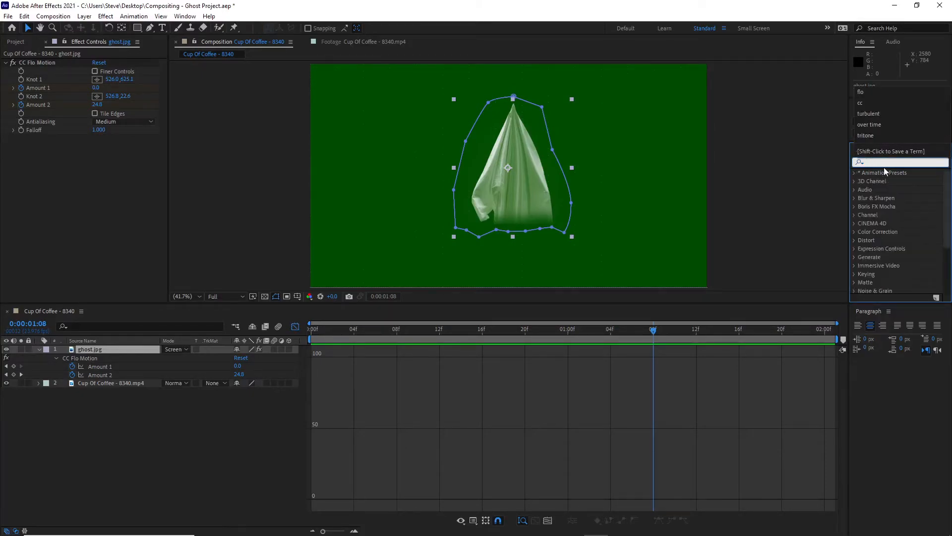
type("blur")
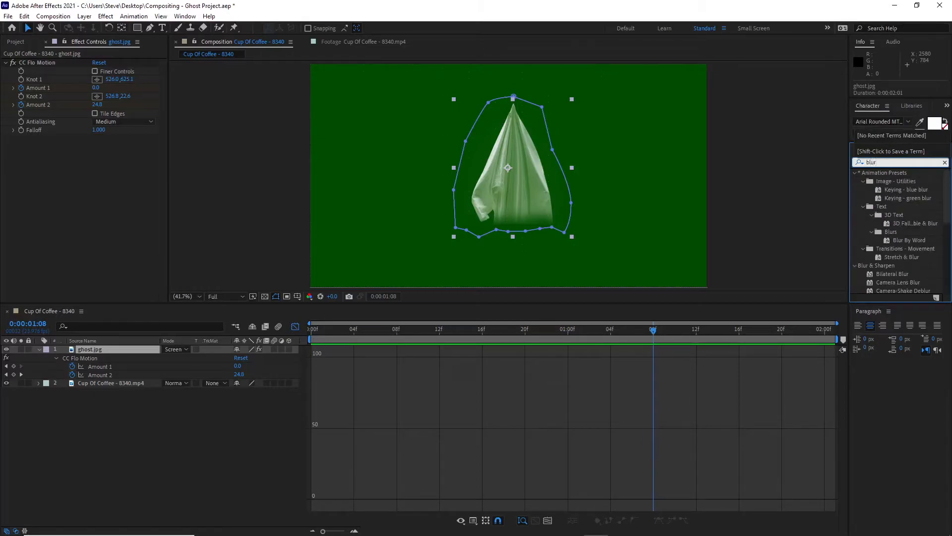
left_click_drag(889, 162, 854, 163)
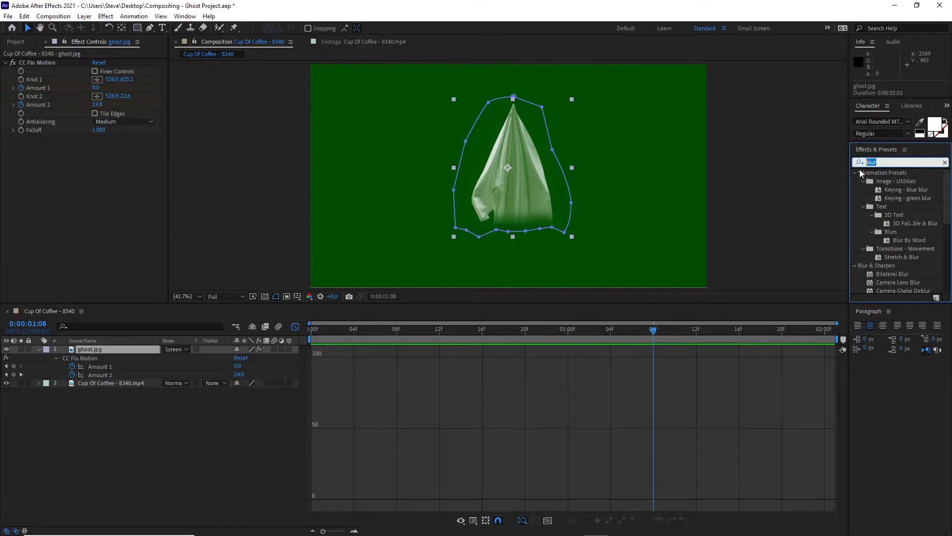
- Clear the effects search and apply Fast Box Blur from the Blur & Sharpen category to the ghost layer
left_click(945, 163)
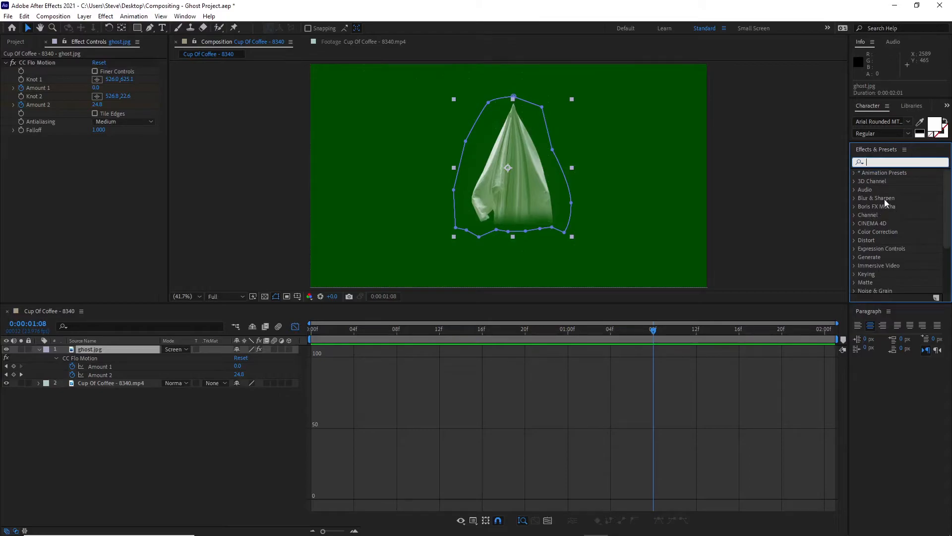
left_click(853, 197)
left_click(853, 197)
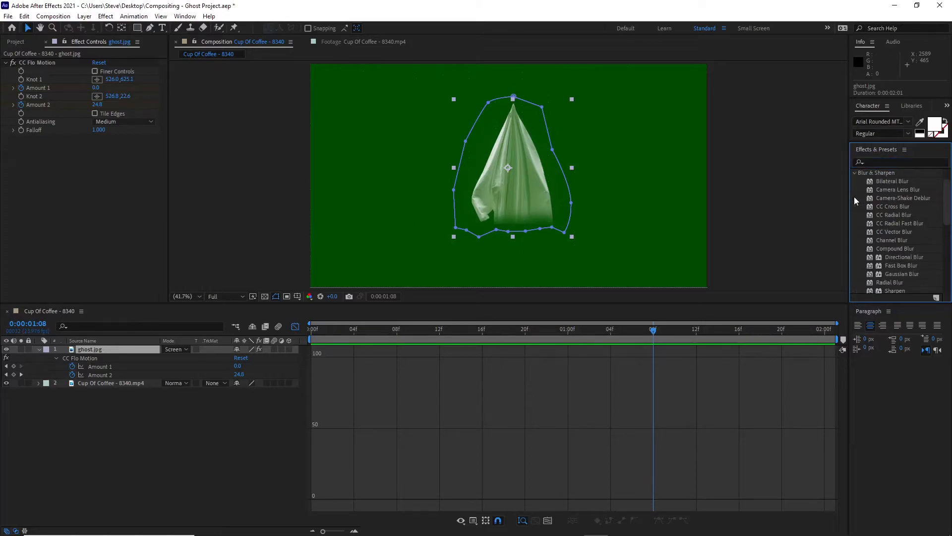
left_click(887, 263)
left_click_drag(895, 265, 64, 187)
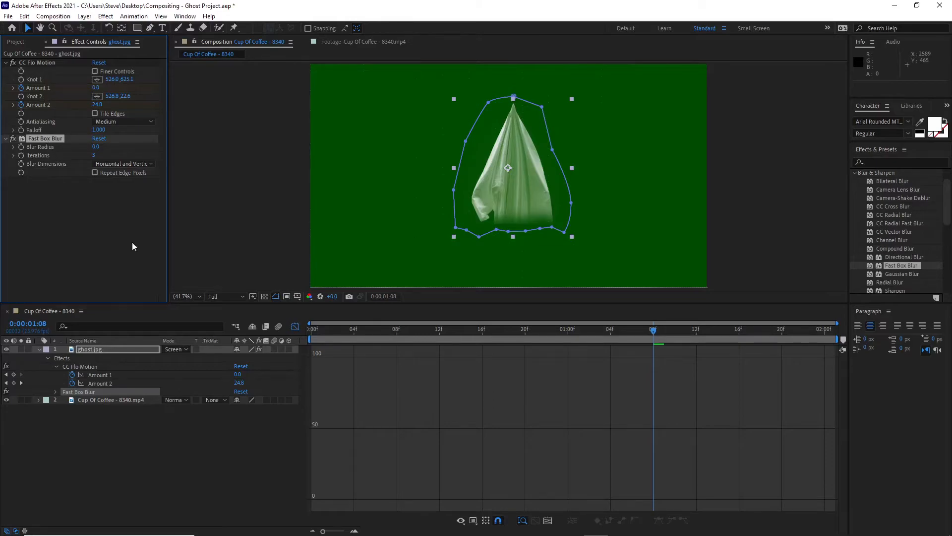
- Return from the graph editor to the layer view and add a Fast Box Blur Blur Radius keyframe of 15 at frame 0
left_click(295, 327)
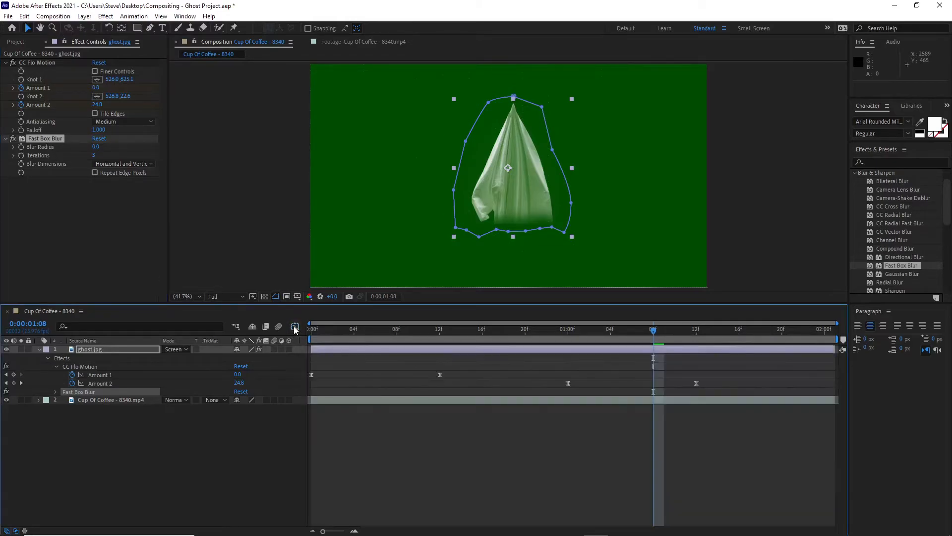
left_click_drag(653, 330, 220, 323)
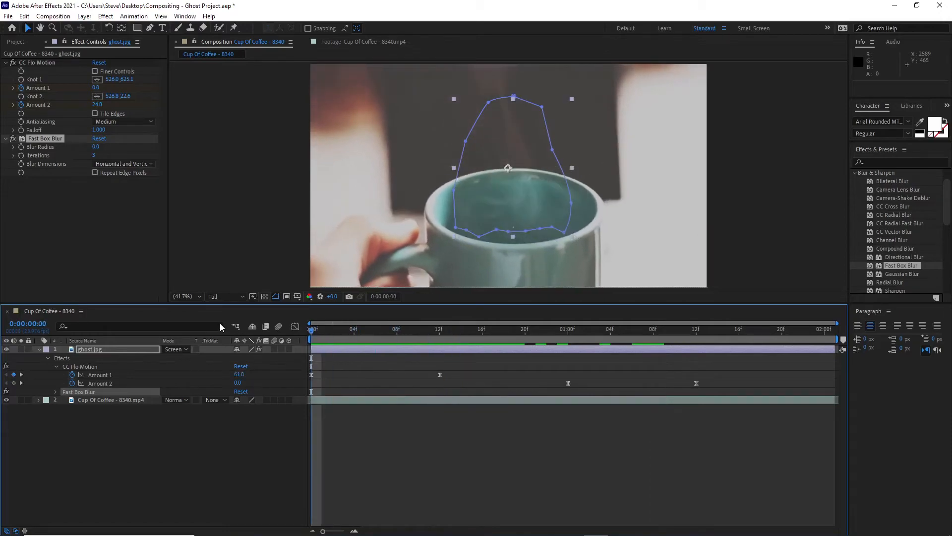
left_click(57, 392)
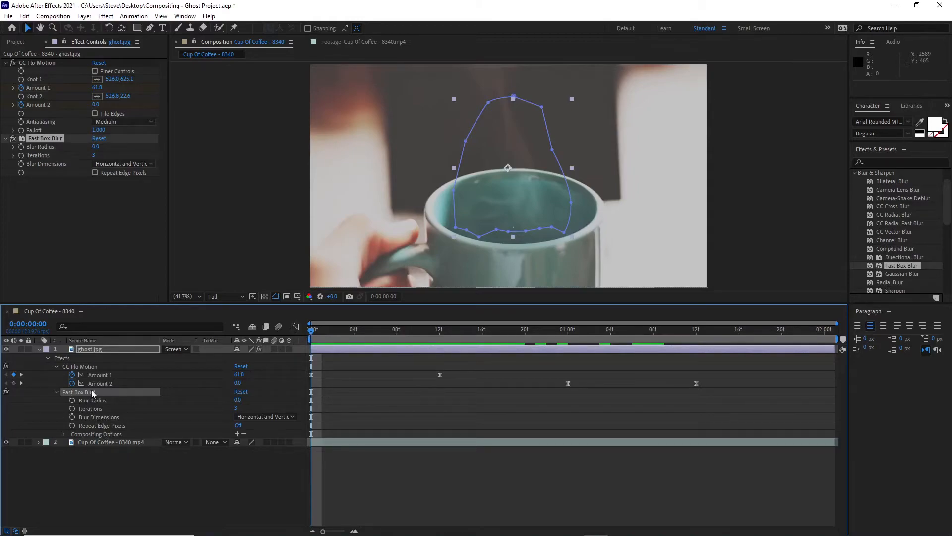
left_click(72, 400)
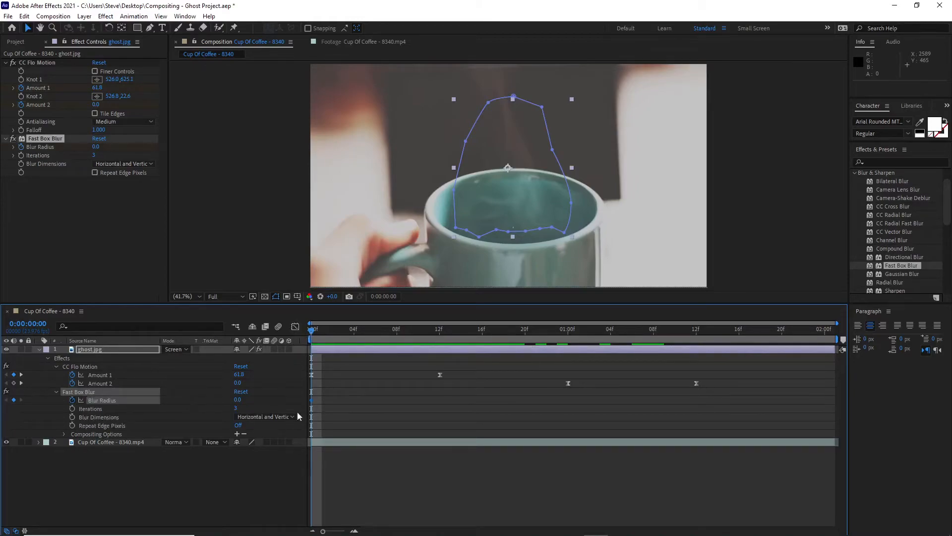
left_click(237, 399)
type("15")
key("Return")
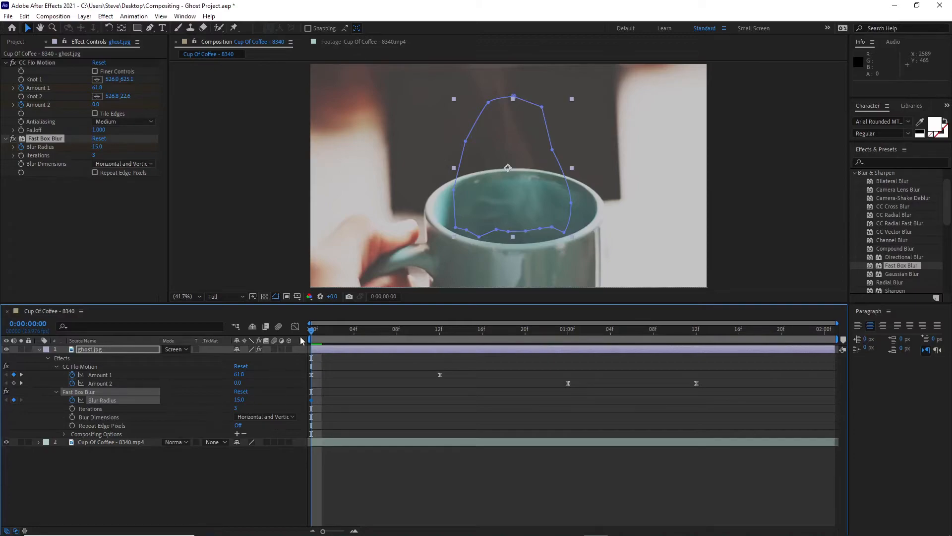
- Add a Fast Box Blur Blur Radius keyframe of 5 at frame 12 and review the blur change from frame 0
left_click_drag(308, 330, 441, 358)
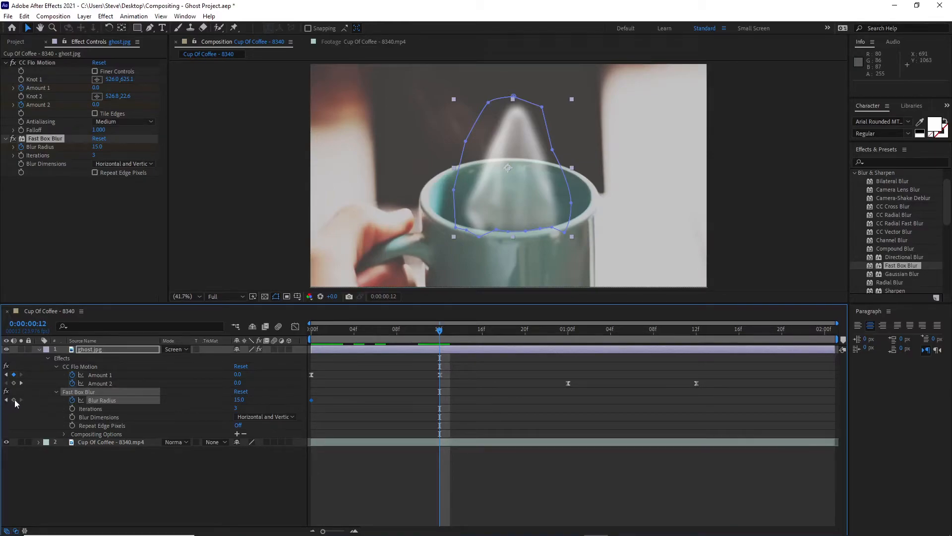
left_click(239, 400)
type("5")
key("Return")
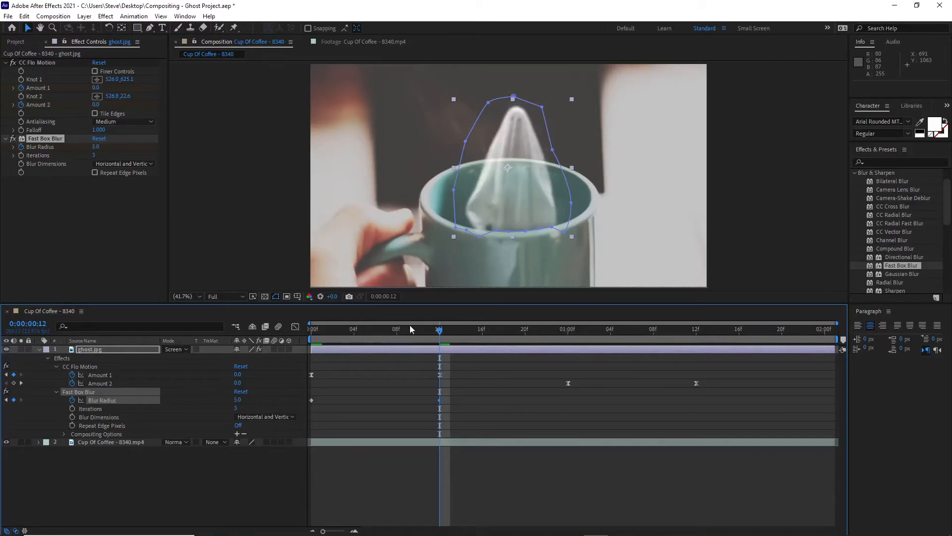
left_click_drag(425, 331, 282, 337)
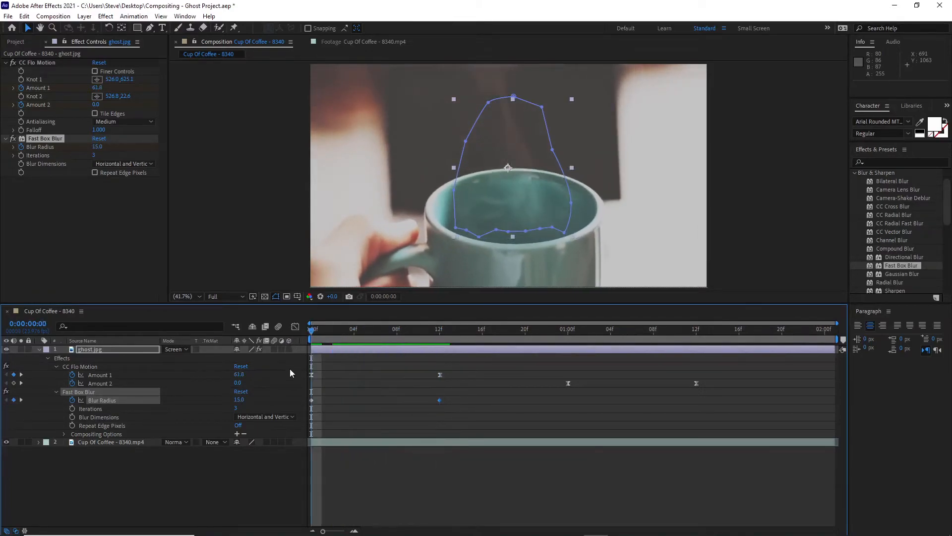
left_click_drag(311, 331, 439, 355)
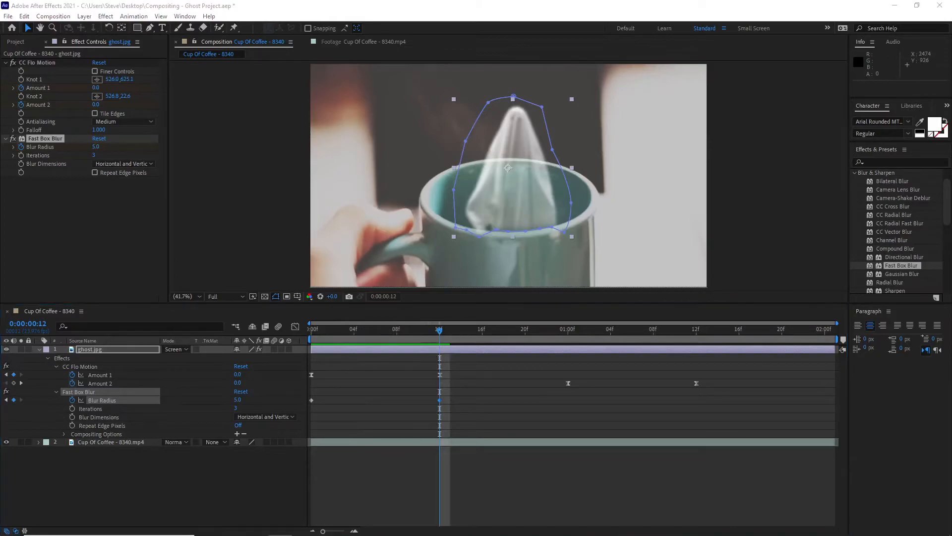
- Scale the ghost layer down uniformly to 40%
left_click(77, 350)
key("e")
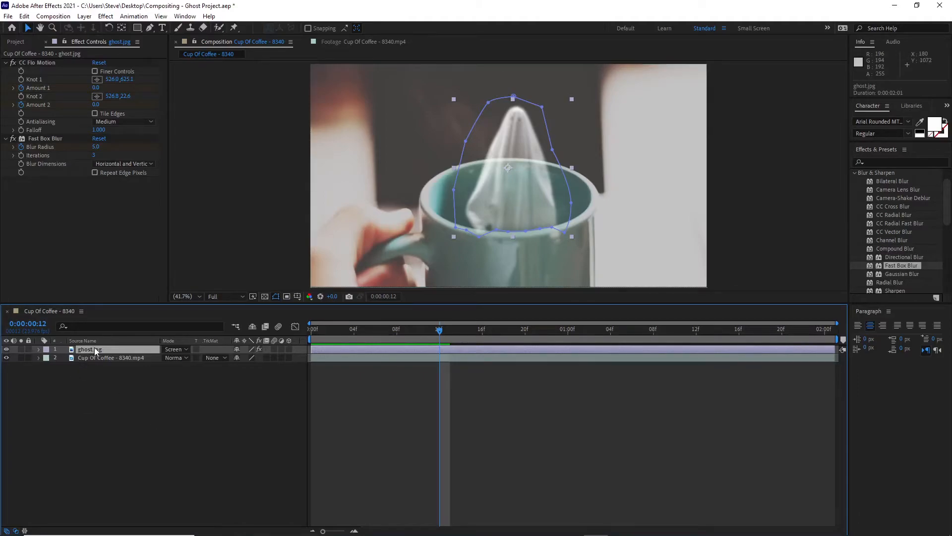
key("s")
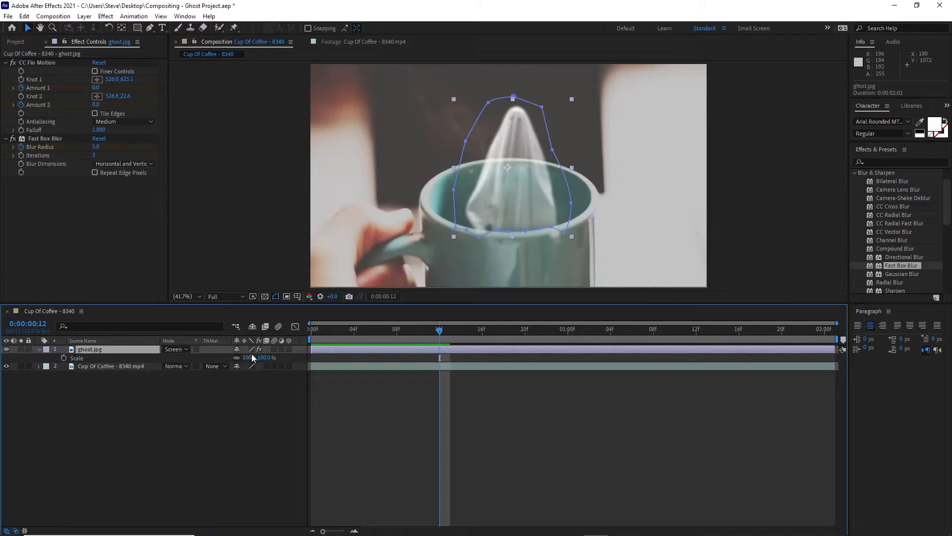
left_click_drag(249, 359, 230, 357)
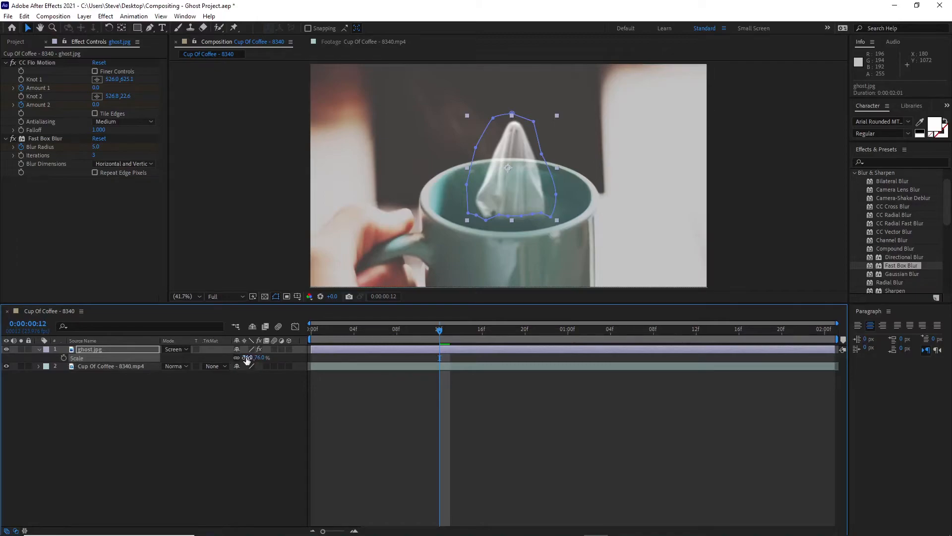
left_click_drag(247, 358, 237, 357)
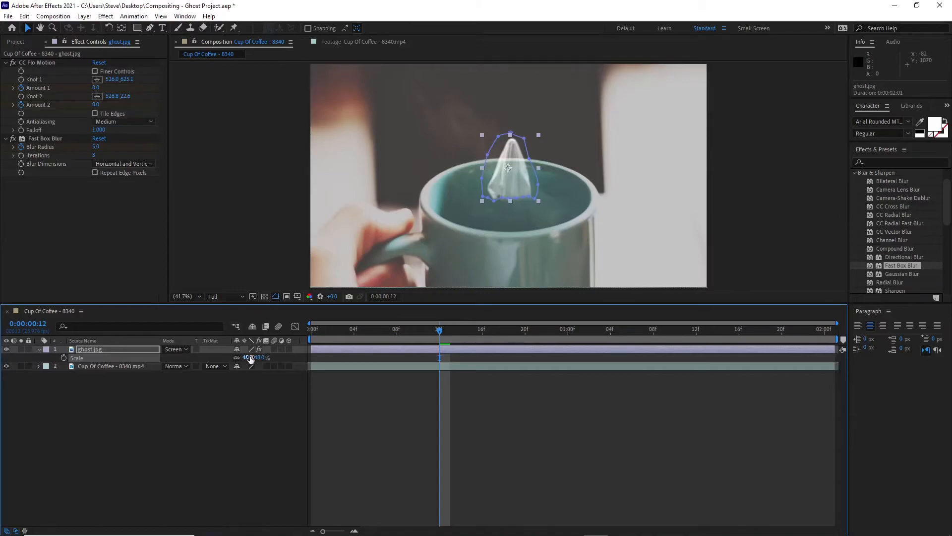
left_click_drag(250, 357, 246, 357)
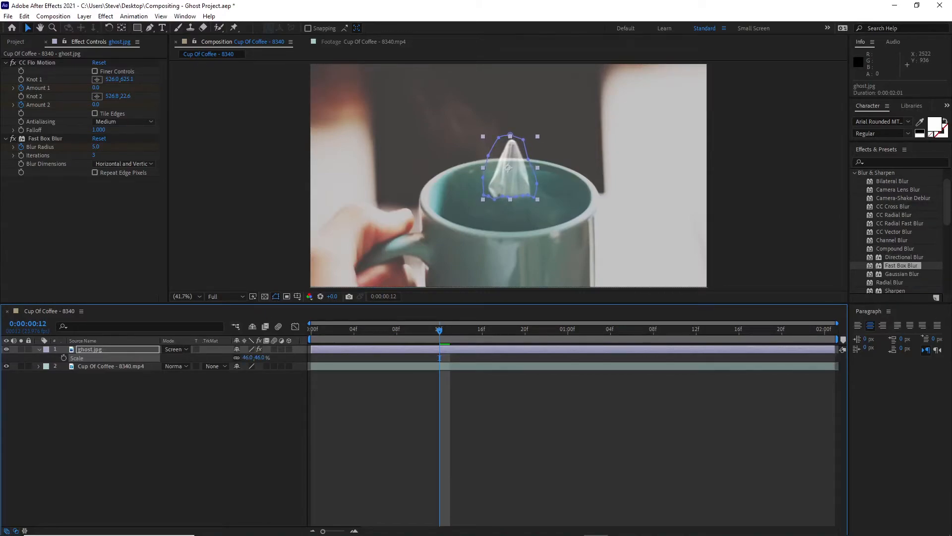
left_click_drag(246, 357, 239, 357)
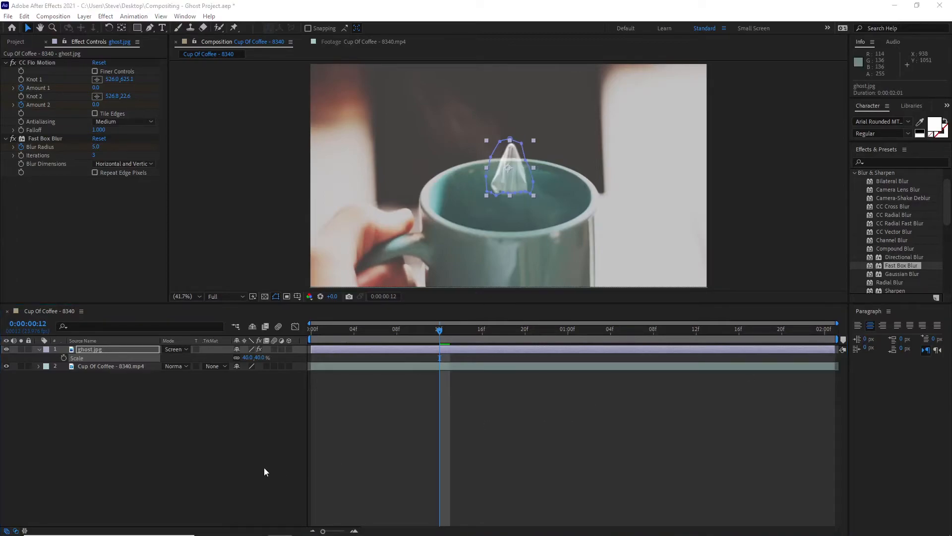
- List the ghost layer's keyframed properties and, at frame 0, move the ghost down into the cup to about 972, 703, then preview it
left_click(89, 348)
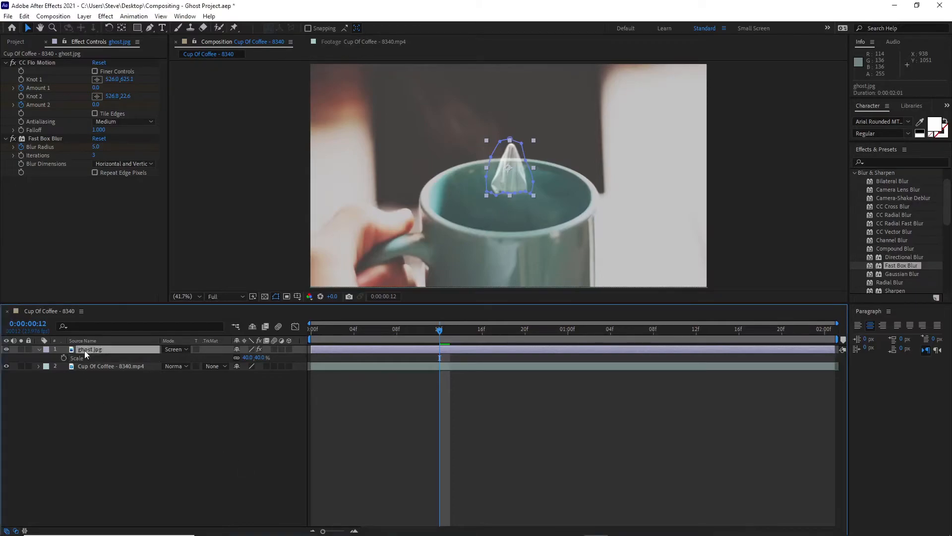
key("u")
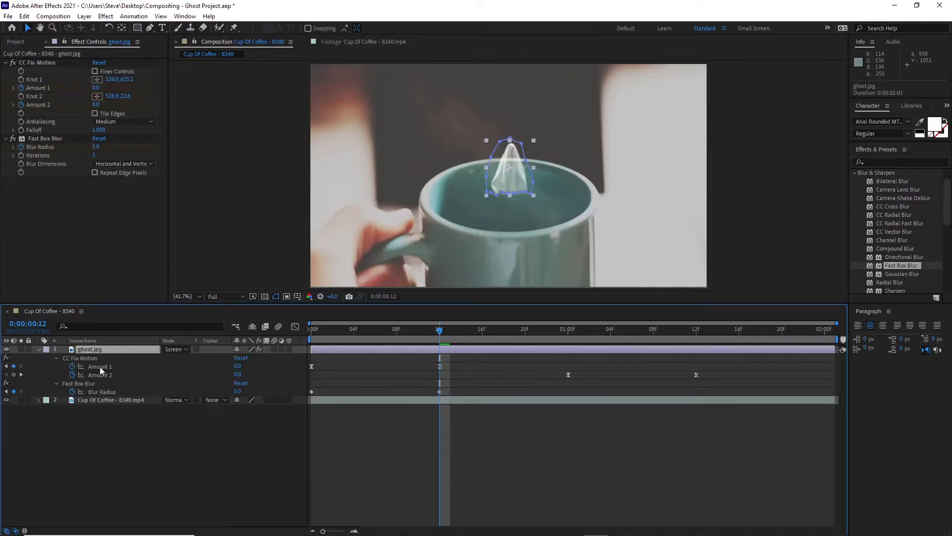
left_click_drag(440, 329, 260, 330)
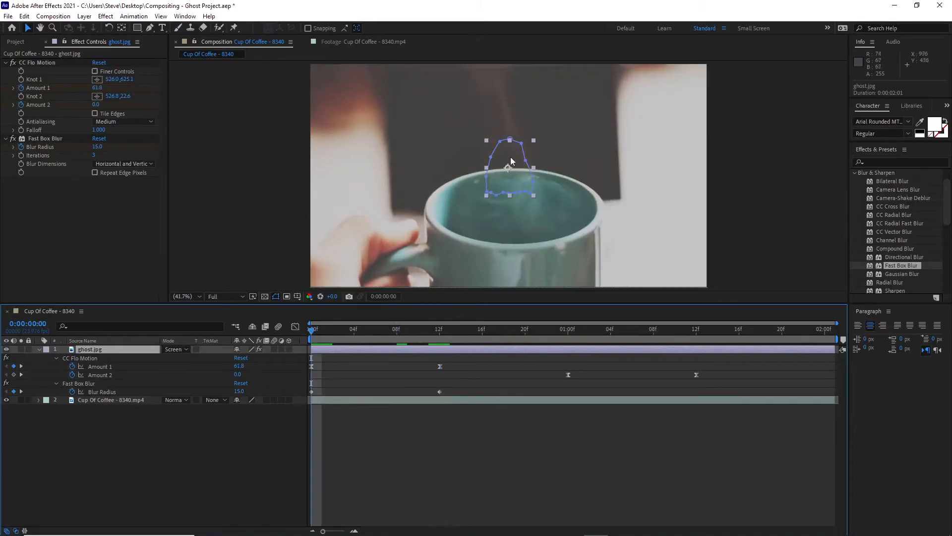
left_click_drag(509, 175, 513, 209)
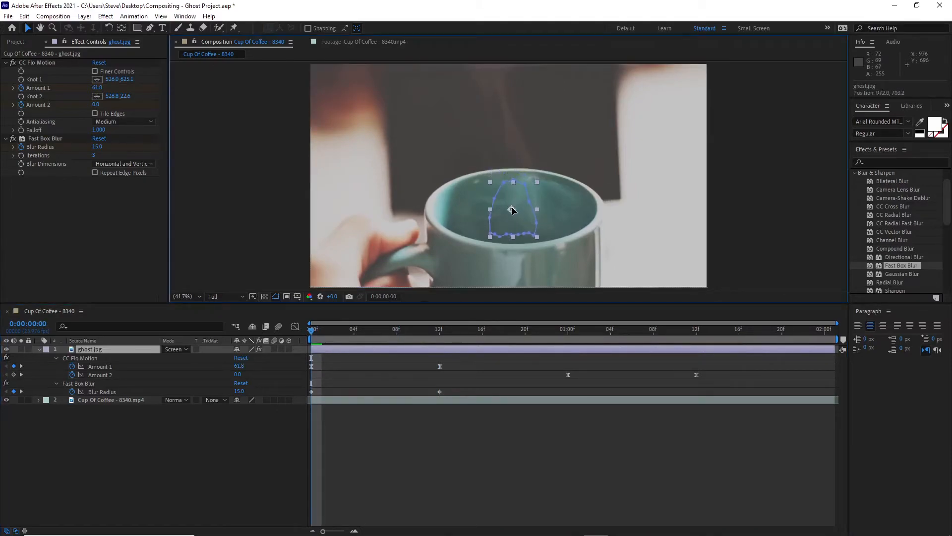
key("space")
- Add a Position keyframe to the ghost layer at 0:00:01:12 and list all its keyframed properties
left_click_drag(585, 370, 695, 387)
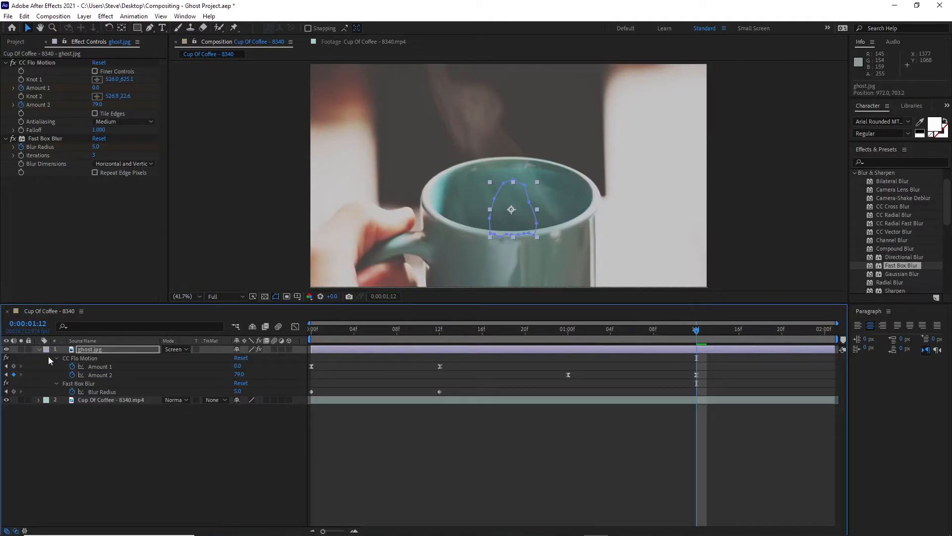
key("p")
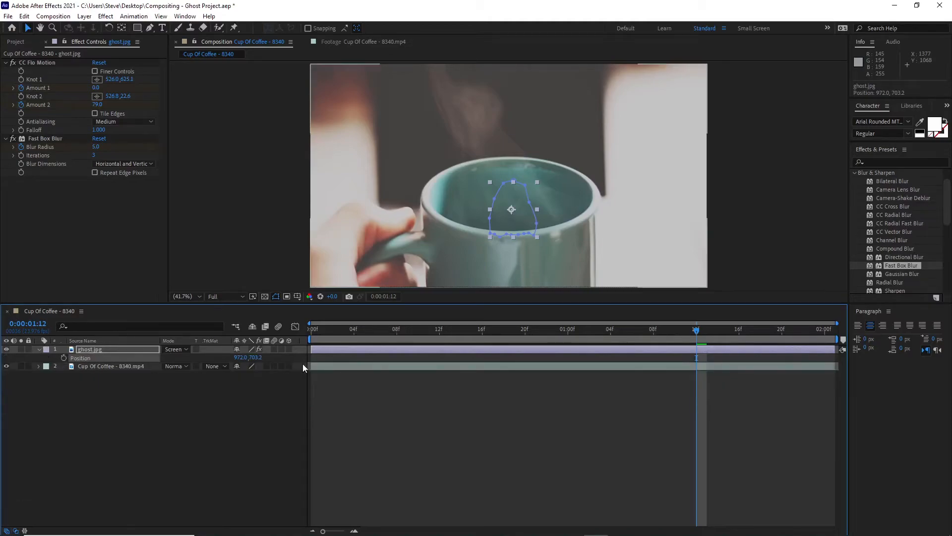
left_click(64, 357)
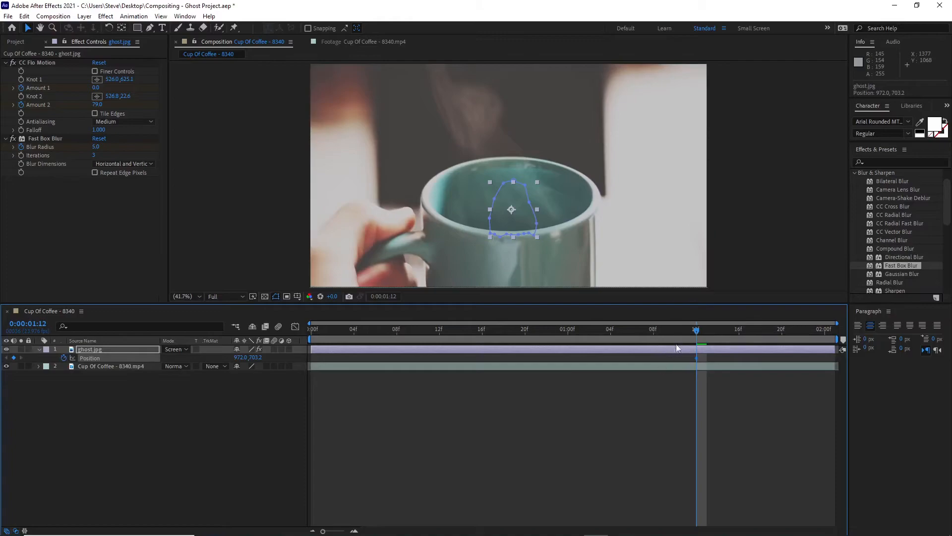
left_click(95, 348)
key("u")
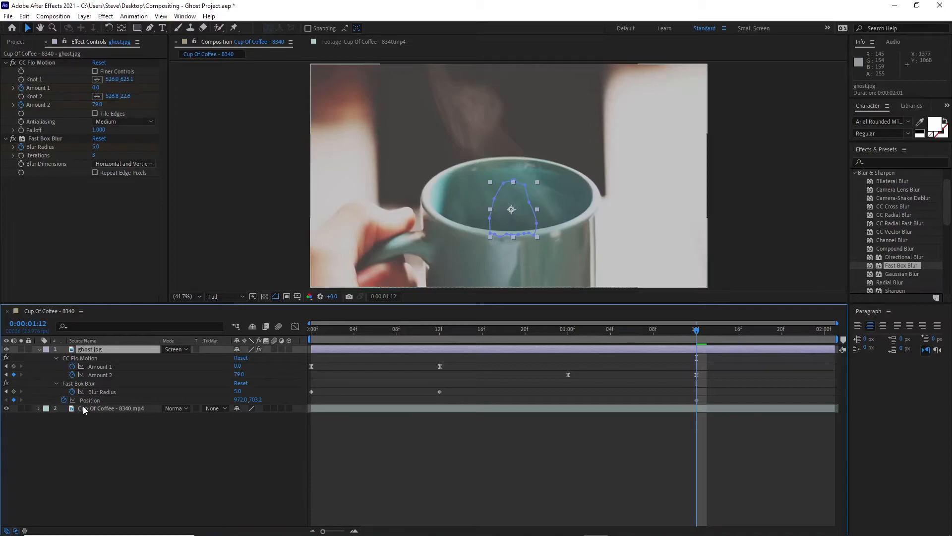
- Place the ghost in the frame's upper-left corner at about 180, 134 at 0:00:01:12 and inside the cup at about 960, 710 at frame 0
left_click(698, 400)
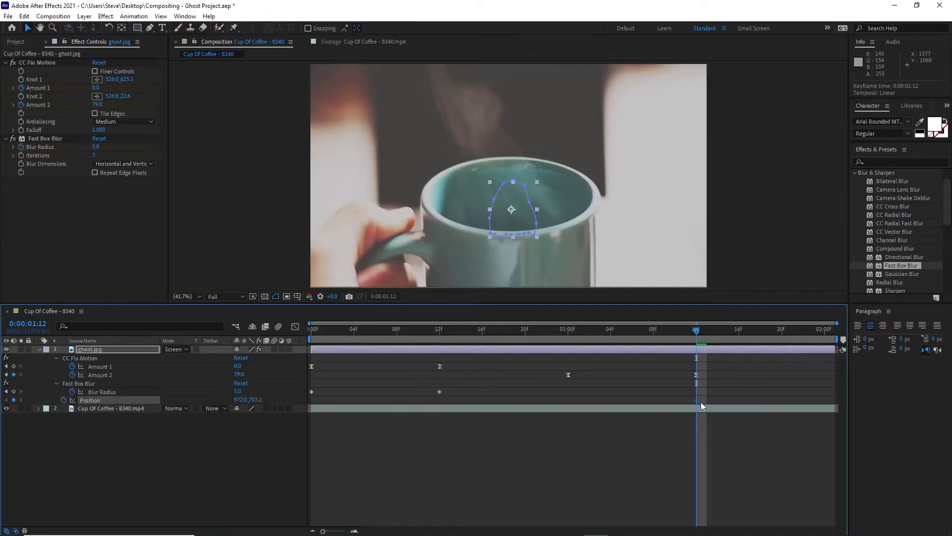
left_click(503, 188)
left_click_drag(504, 188, 348, 92)
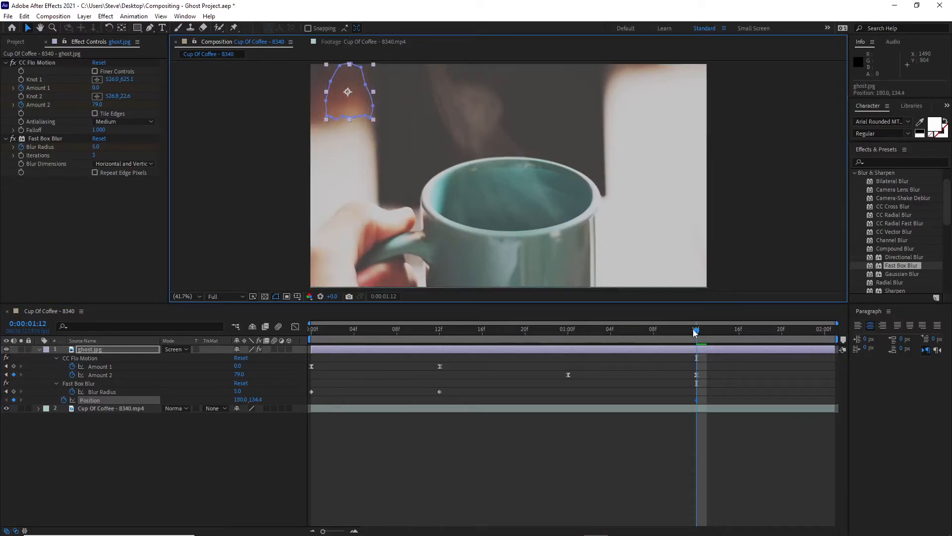
left_click_drag(697, 333, 276, 321)
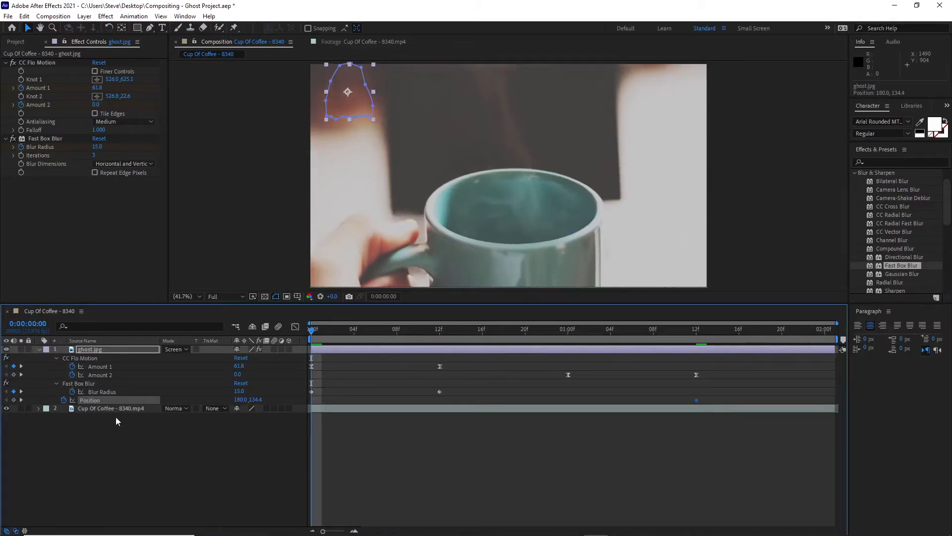
mouse_move(353, 94)
left_mouse_down()
mouse_move(472, 173)
mouse_move(508, 210)
left_mouse_up()
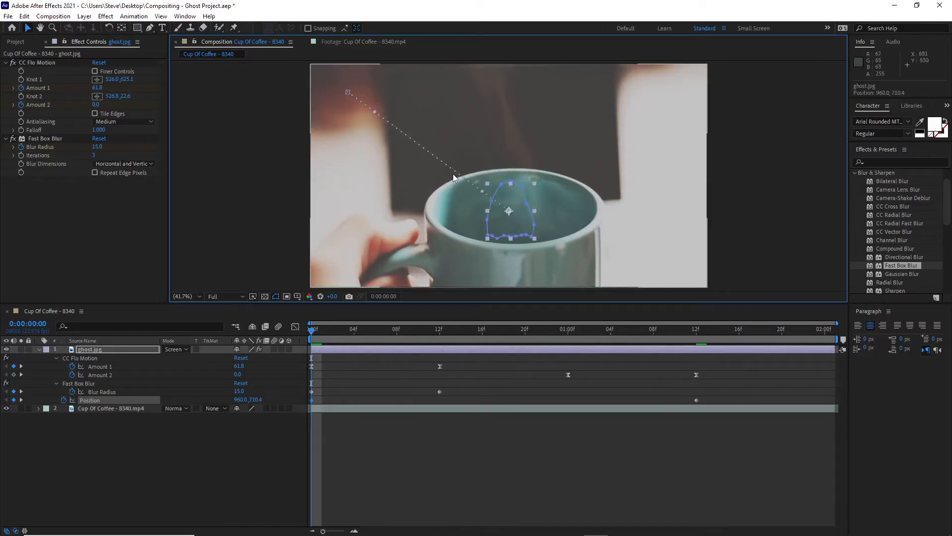
- Bend the ghost's motion path into a curve with the handles of both Position keyframes and raise the end point slightly, leaving the footage layer in place
left_click_drag(482, 192, 445, 207)
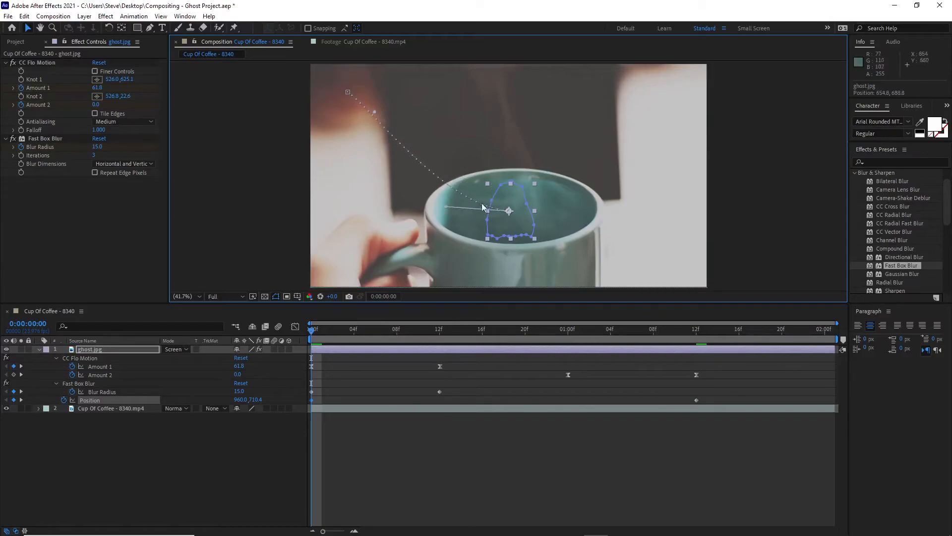
left_click_drag(348, 93, 471, 107)
left_click_drag(347, 90, 351, 77)
left_click(446, 141)
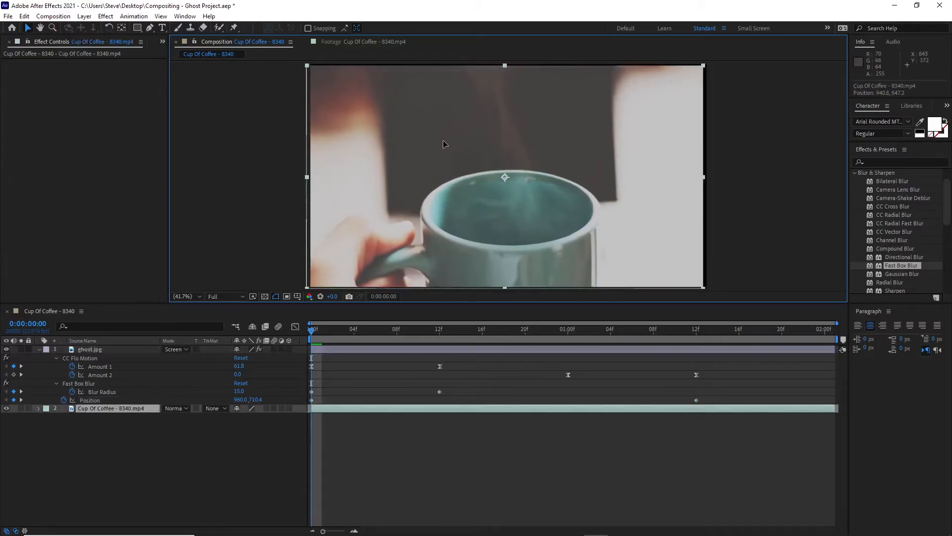
key("ctrl+z")
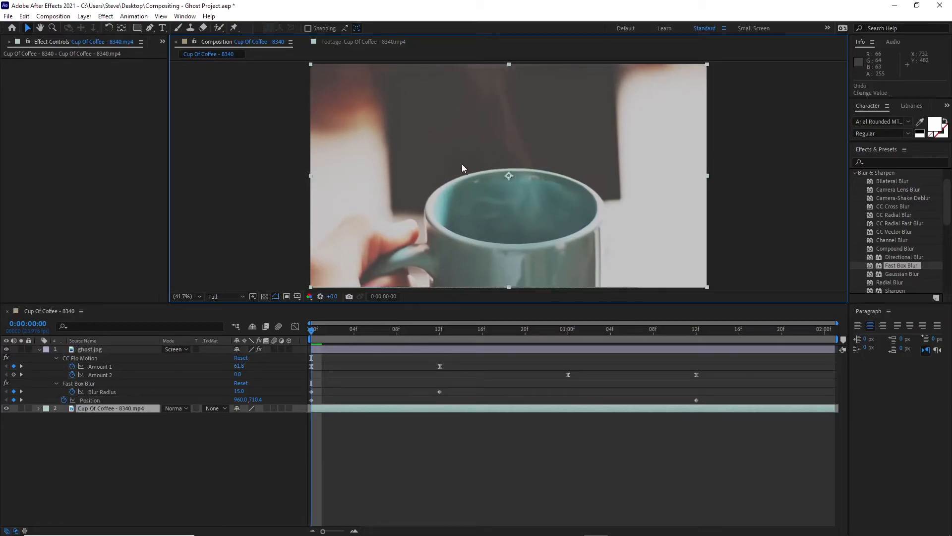
- Preview the ghost's curved flight out of the cup and return to frame 0
left_click_drag(312, 331, 289, 302)
key("space")
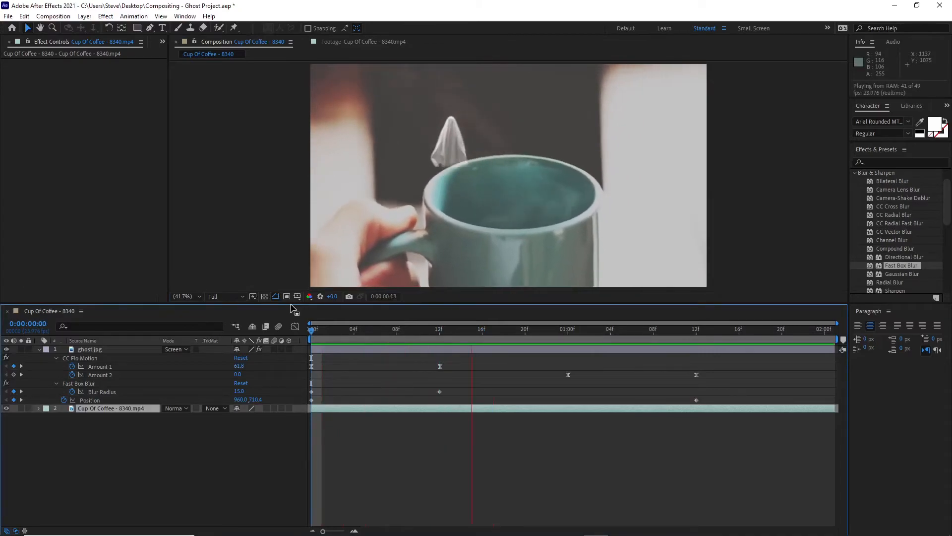
left_click(762, 331)
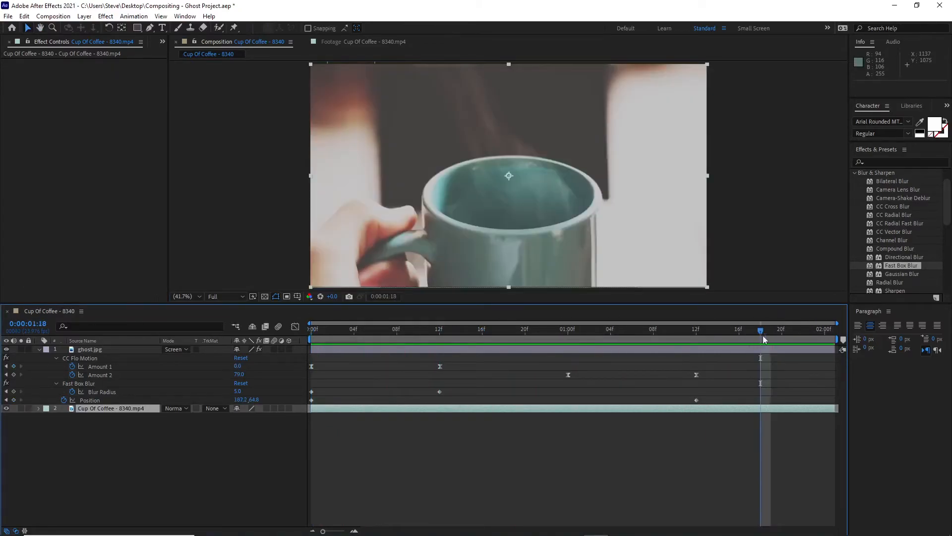
left_click_drag(762, 334, 299, 346)
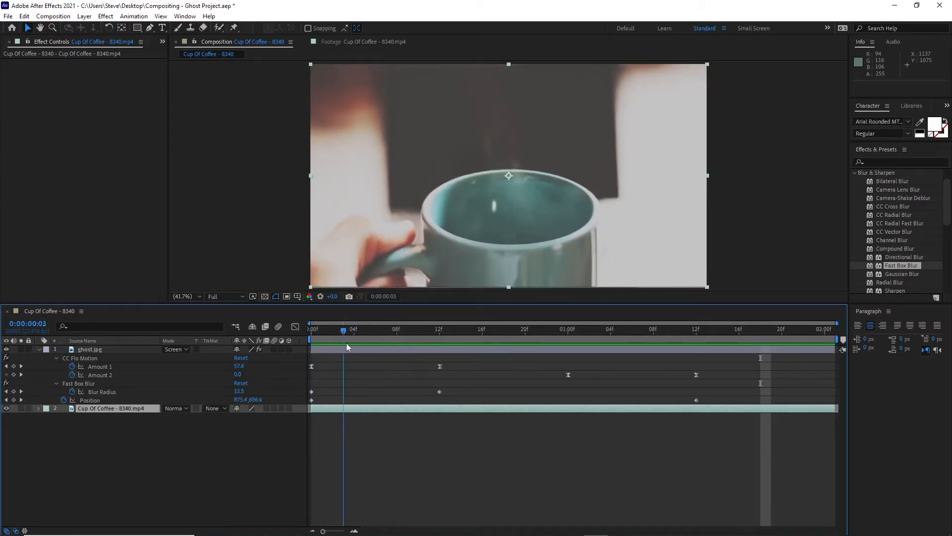
- Shift both Position keyframes together so the whole motion path sits slightly lower in the cup, and review the ghost's movement
left_click(91, 400)
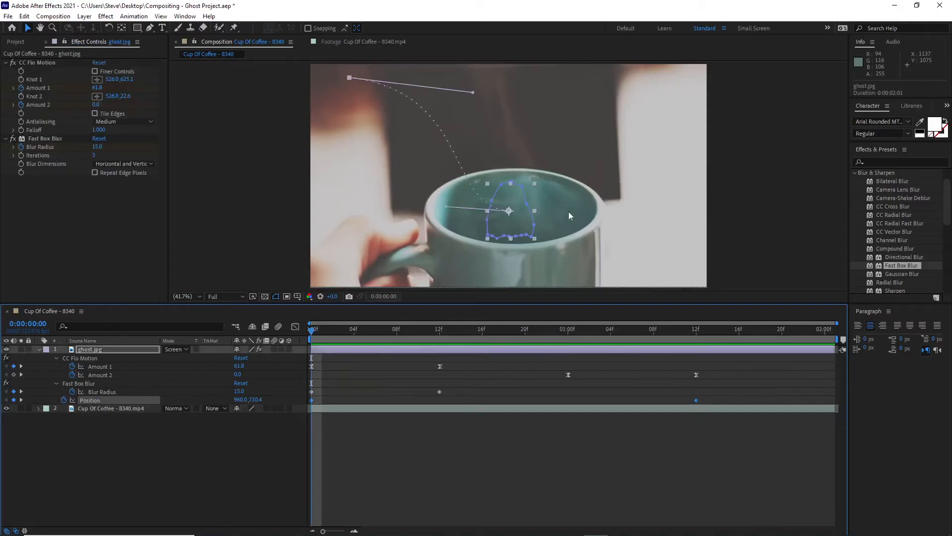
left_click_drag(513, 212, 514, 222)
key("space")
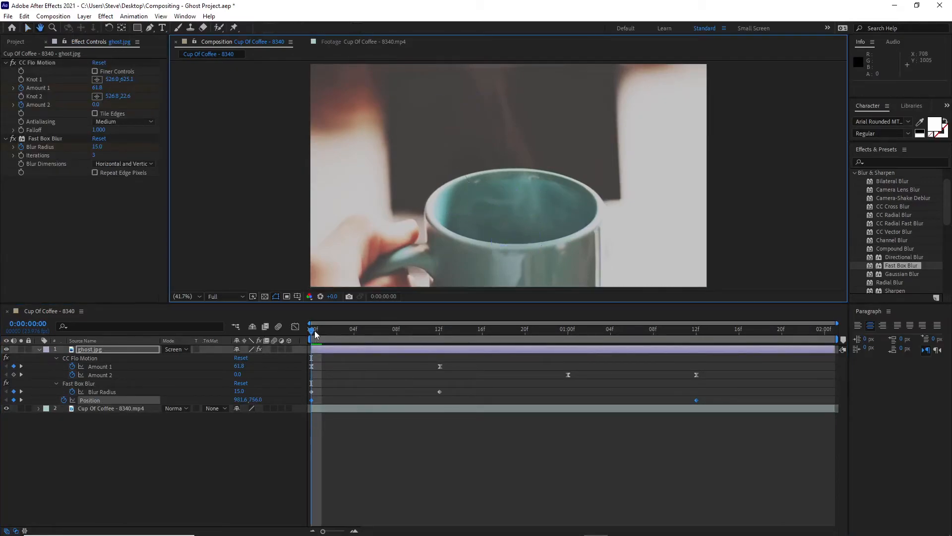
left_click(633, 330)
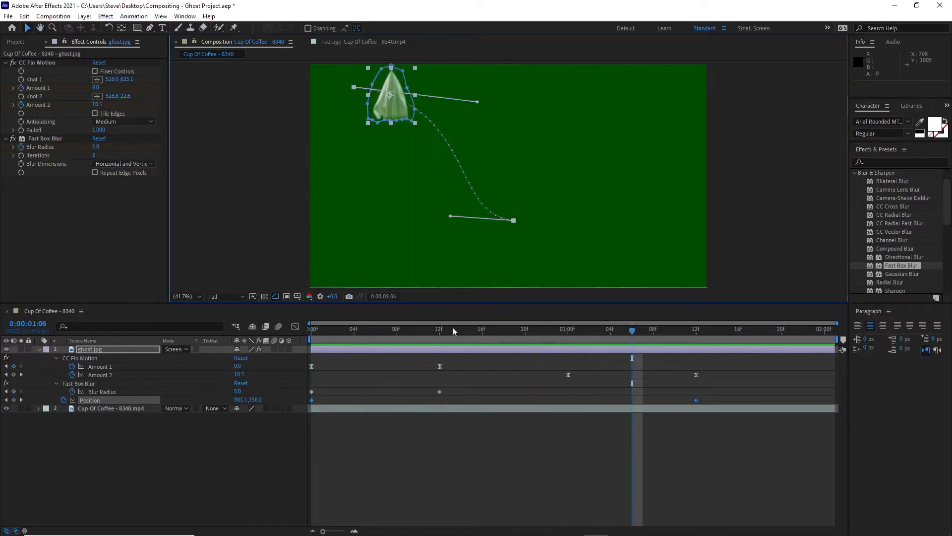
left_click_drag(632, 331, 406, 335)
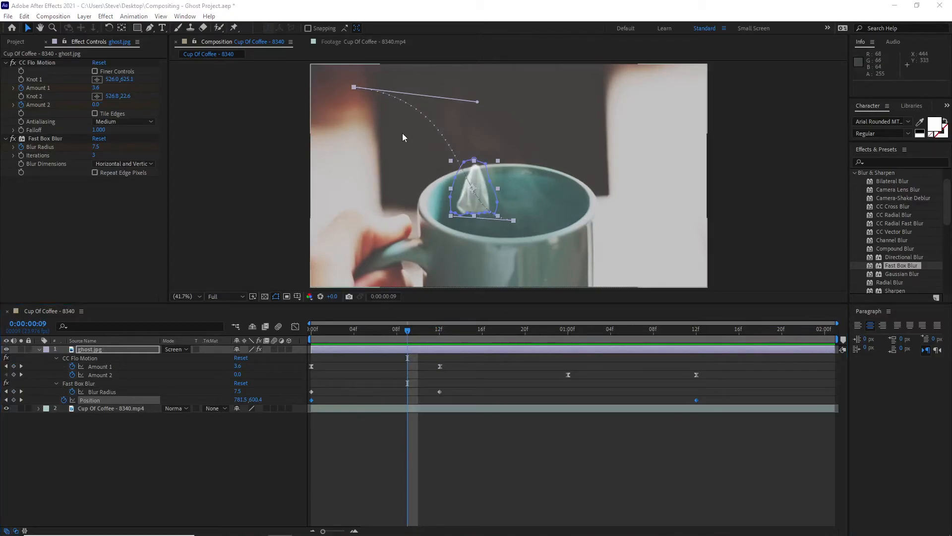
- Add a Position keyframe at 0:00:00:16, raise the ghost there above the cup's rim and reshape the path around that point
left_click_drag(407, 331, 483, 338)
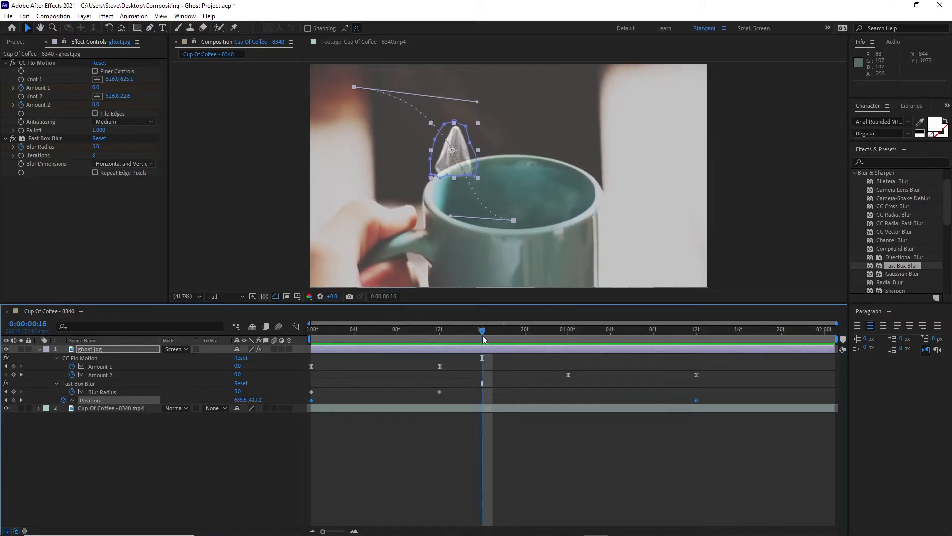
left_click(13, 399)
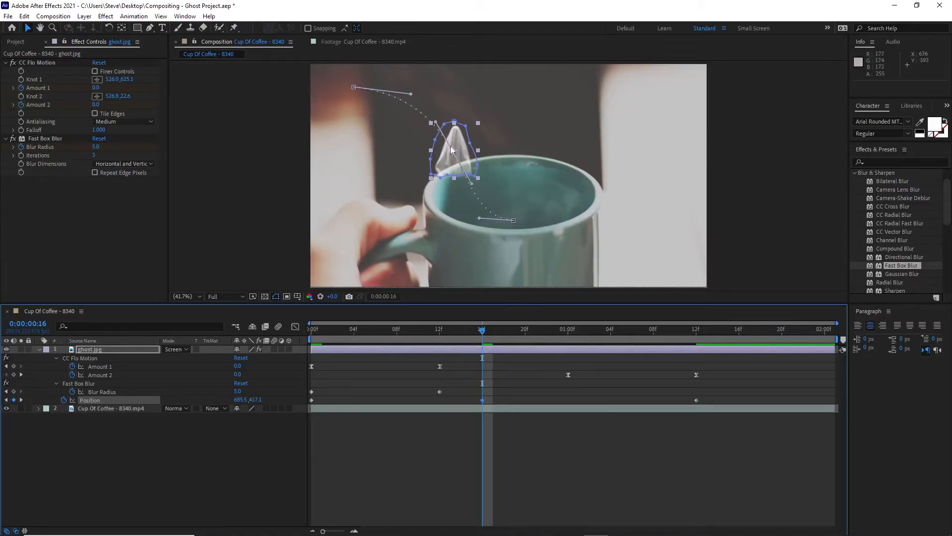
left_click_drag(452, 152, 447, 121)
left_click_drag(437, 160, 454, 139)
- Move the path's end point further into the upper-left corner, adjust the middle keyframe's handle for a rounder S-curve, and review the motion
left_click_drag(352, 87, 335, 74)
left_click_drag(494, 336, 450, 350)
left_click_drag(462, 102, 483, 103)
left_click_drag(451, 333, 620, 347)
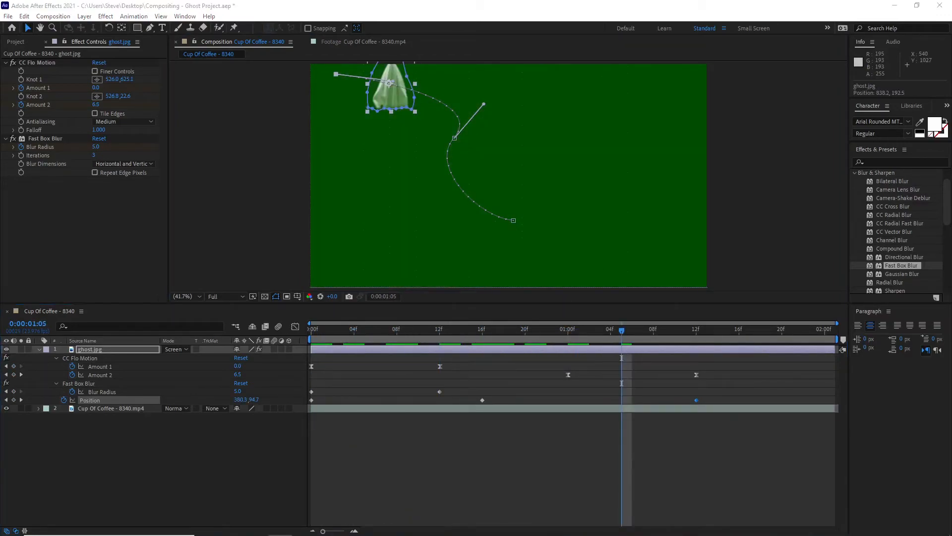
- Add the expression wiggle(3,50) to the ghost layer's Rotation and scrub through the opening frames to review the wobble
left_click_drag(623, 331, 282, 322)
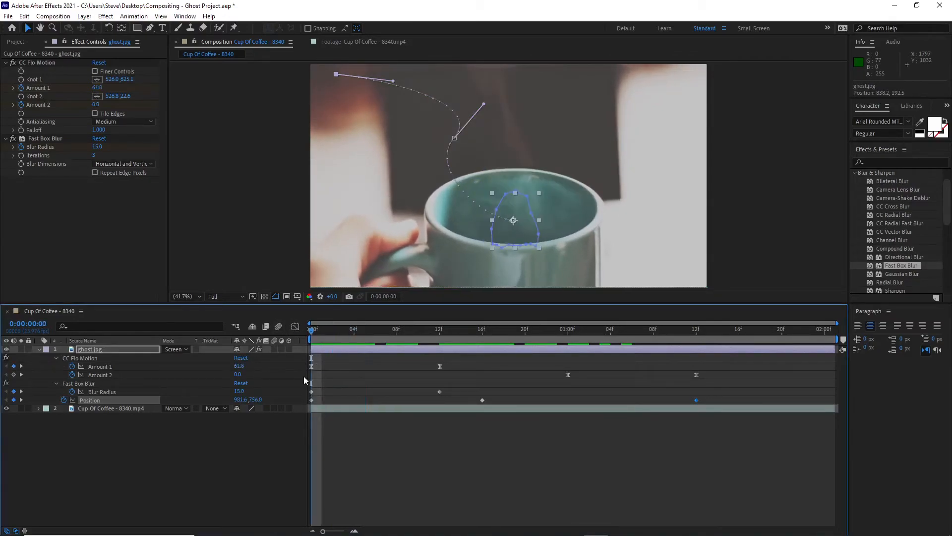
left_click(94, 350)
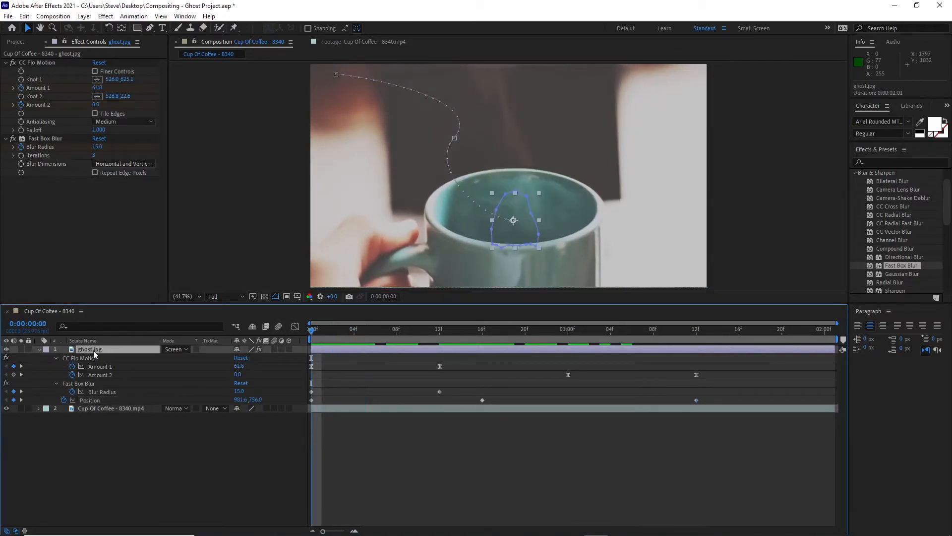
key("r")
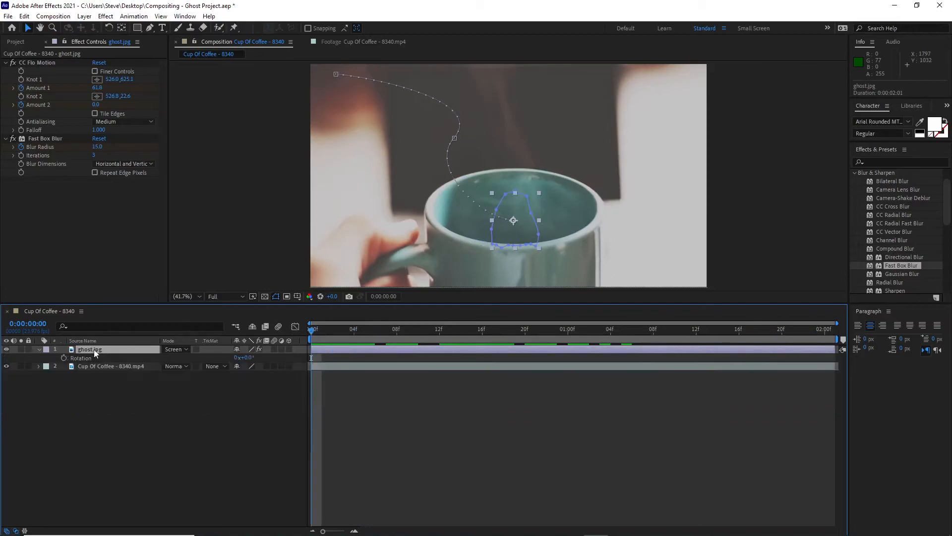
left_click(85, 357)
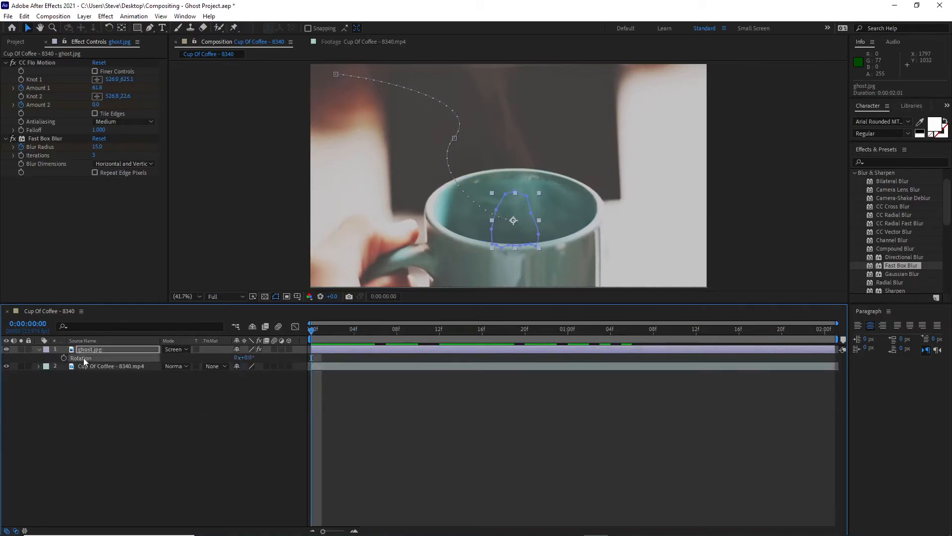
right_click(84, 362)
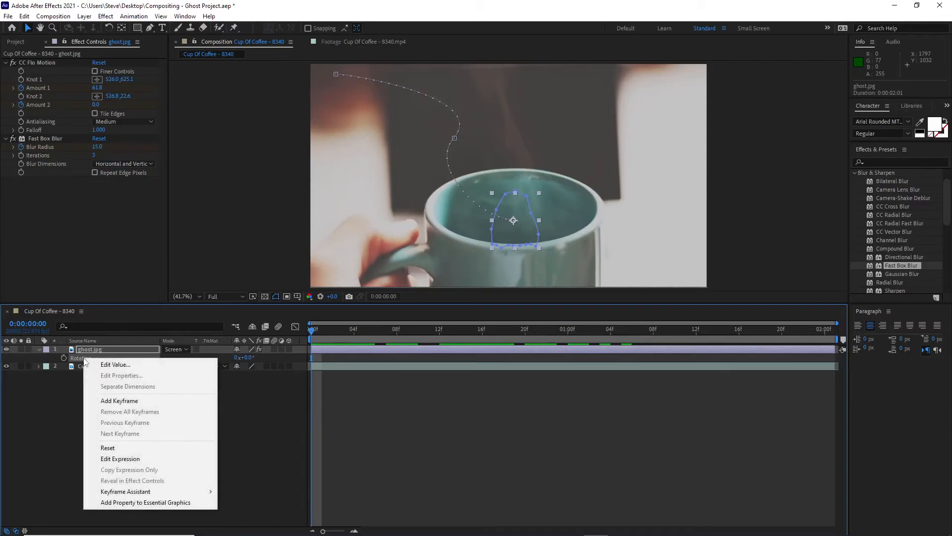
left_click(125, 460)
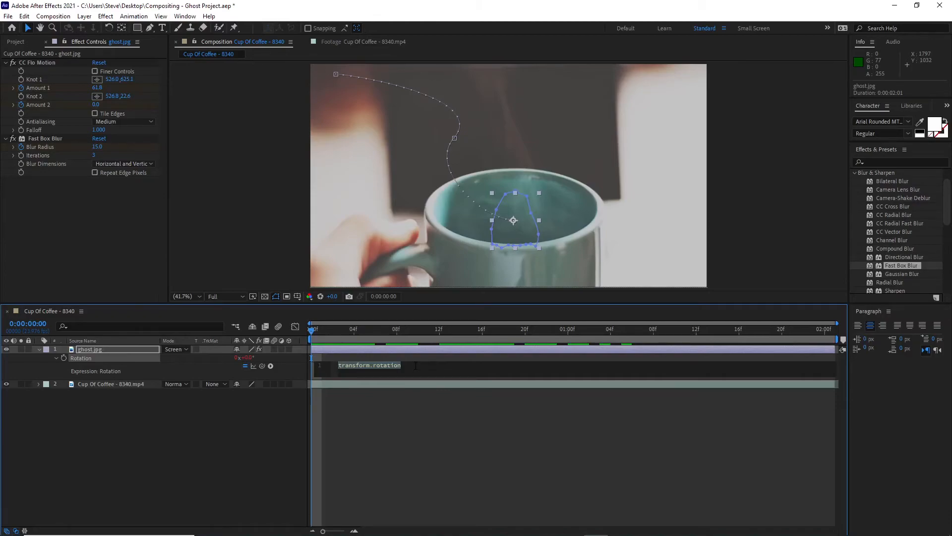
type("wiggle(3,50")
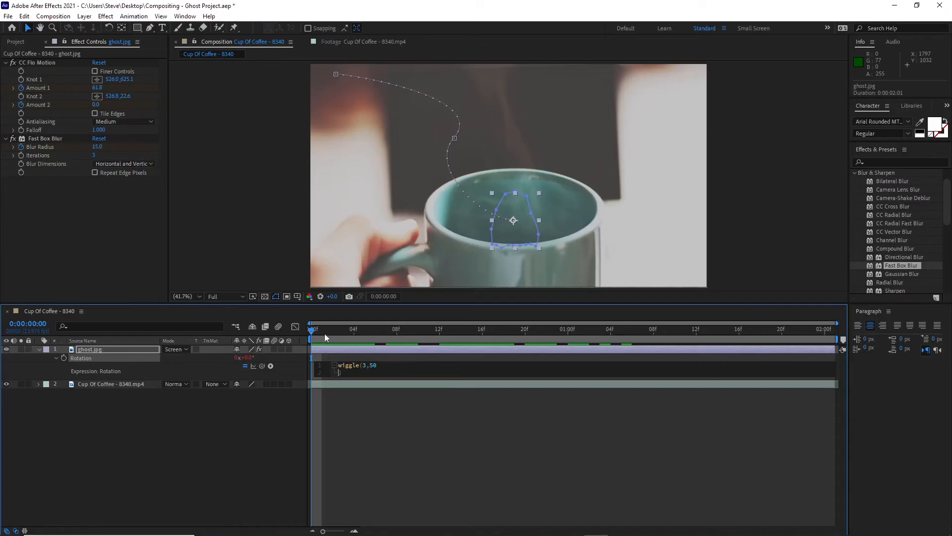
mouse_move(311, 331)
left_mouse_down()
mouse_move(474, 341)
mouse_move(324, 321)
left_mouse_up()
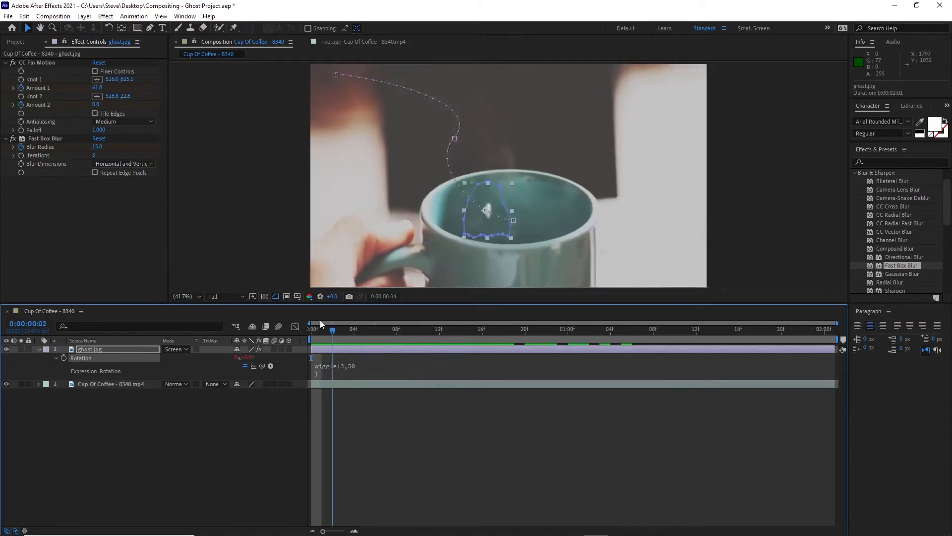
left_click_drag(388, 328, 265, 327)
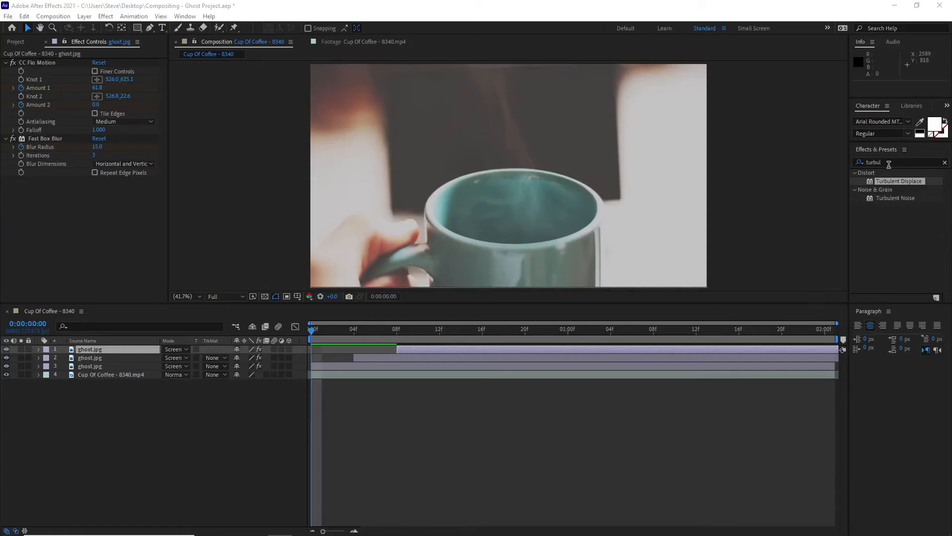
- Find the Turbulent Displace effect and apply it to the ghost layer below Fast Box Blur
left_click(885, 164)
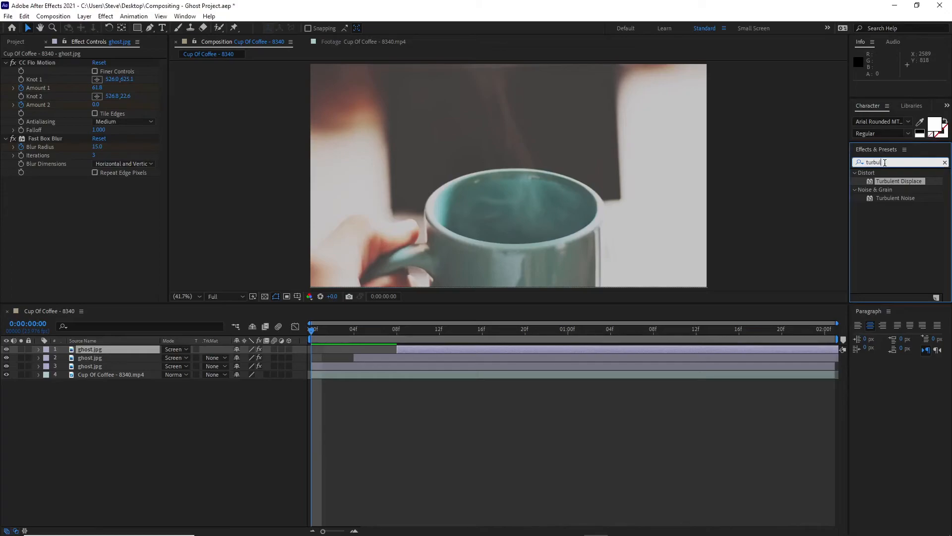
type("ent")
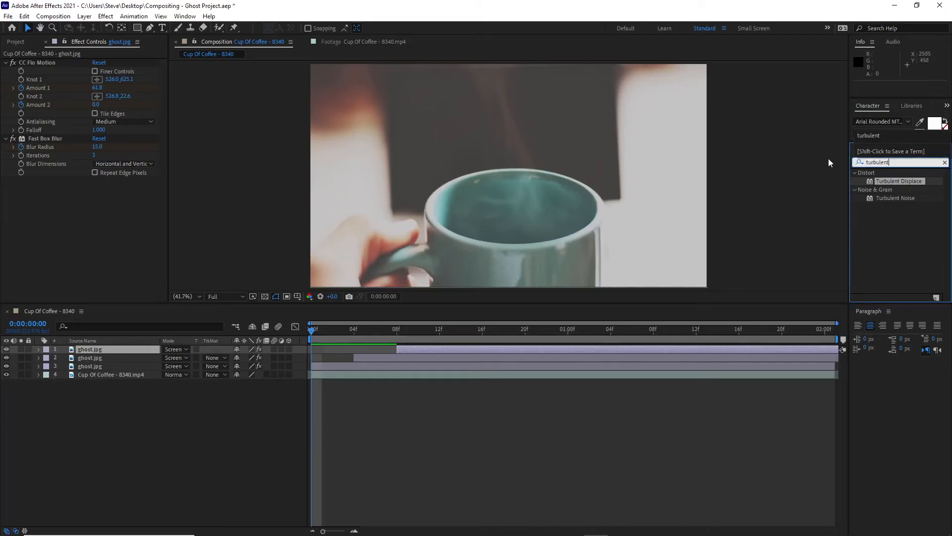
left_click_drag(874, 181, 83, 225)
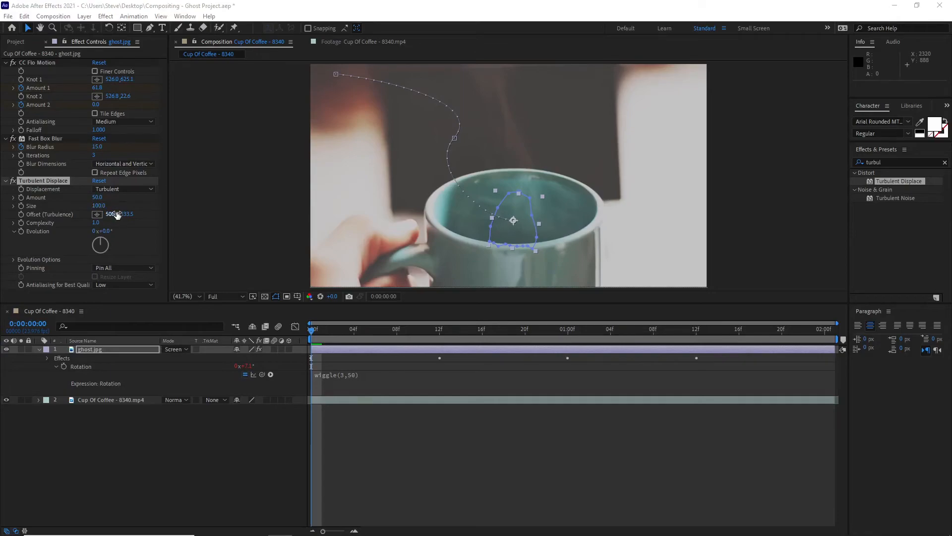
left_click(448, 489)
- At 0:00:00:11, try different Turbulent Displace strengths, set Amount to 50 and turn Evolution to 12°
left_click_drag(312, 331, 429, 352)
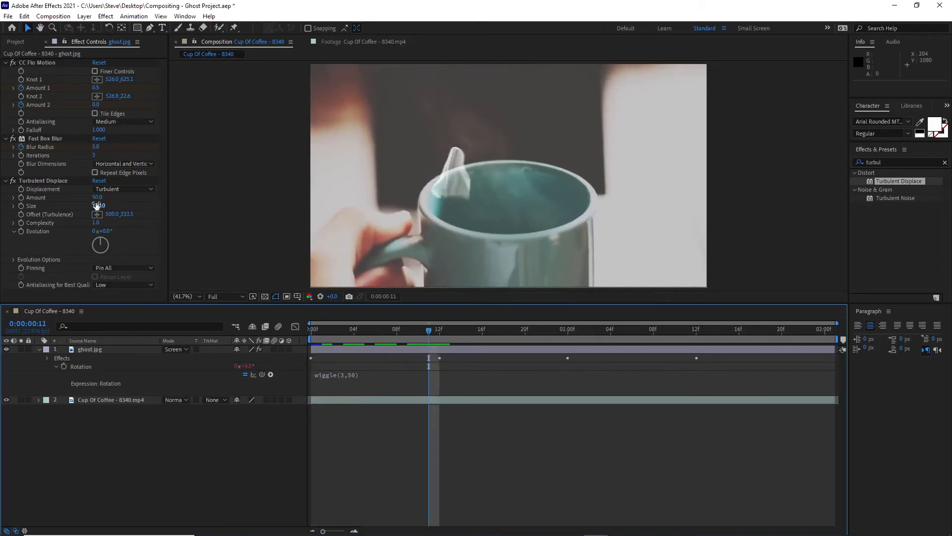
mouse_move(98, 197)
left_mouse_down()
mouse_move(123, 201)
mouse_move(101, 198)
left_mouse_up()
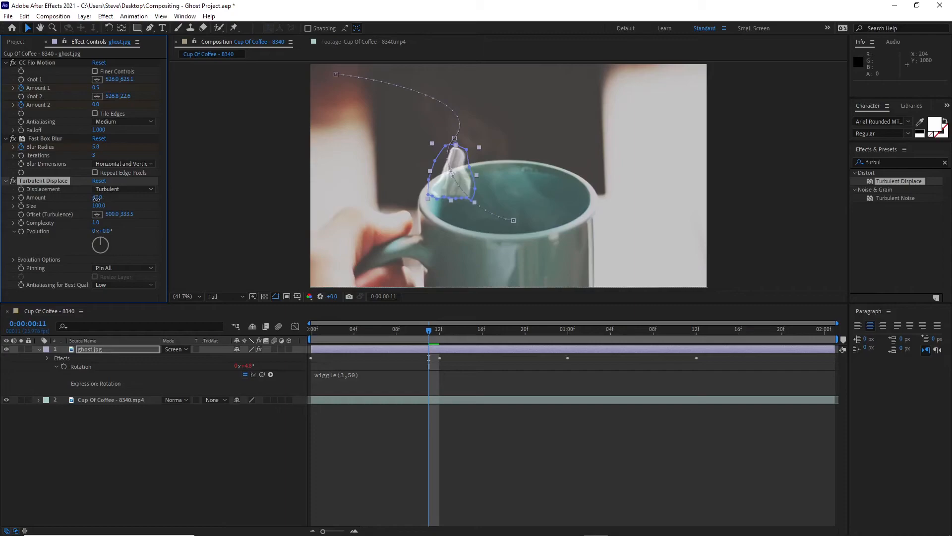
left_click(97, 198)
type("50")
key("Return")
mouse_move(101, 243)
left_mouse_down()
mouse_move(85, 246)
mouse_move(110, 246)
mouse_move(94, 237)
mouse_move(116, 245)
mouse_move(100, 241)
left_mouse_up()
mouse_move(100, 241)
left_mouse_down()
mouse_move(117, 243)
mouse_move(90, 234)
left_mouse_up()
left_click_drag(88, 234, 105, 239)
- Start keyframing the Turbulent Displace Evolution at frame 0 and show all of the ghost layer's keyframed properties
left_click(93, 350)
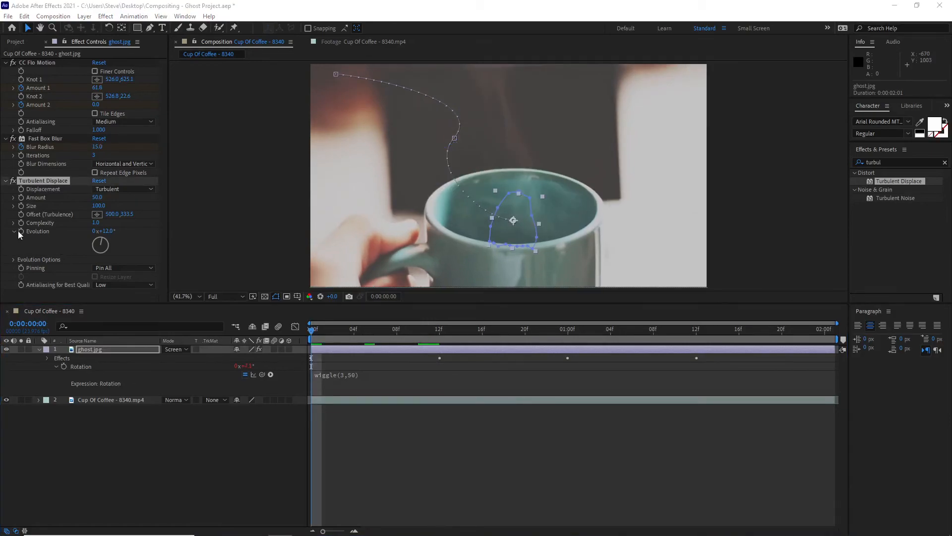
left_click(20, 231)
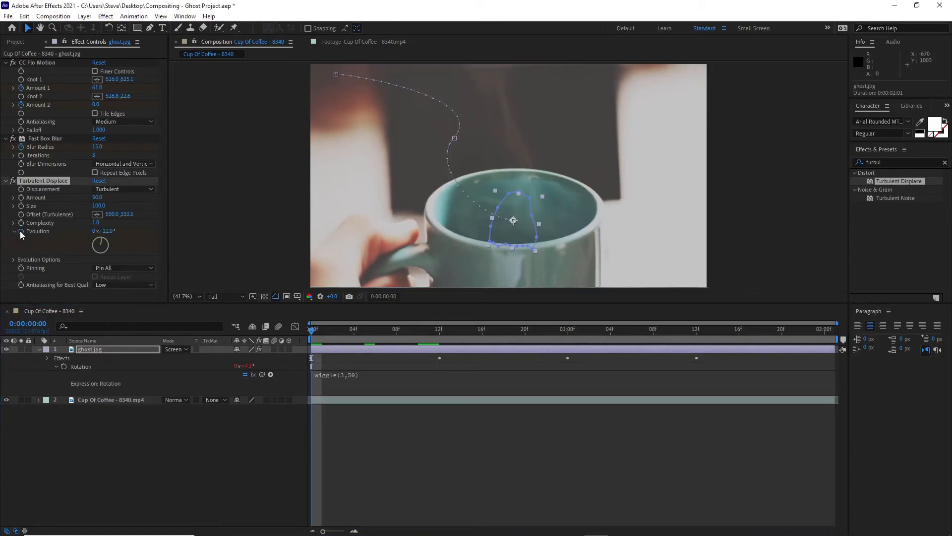
left_click(96, 348)
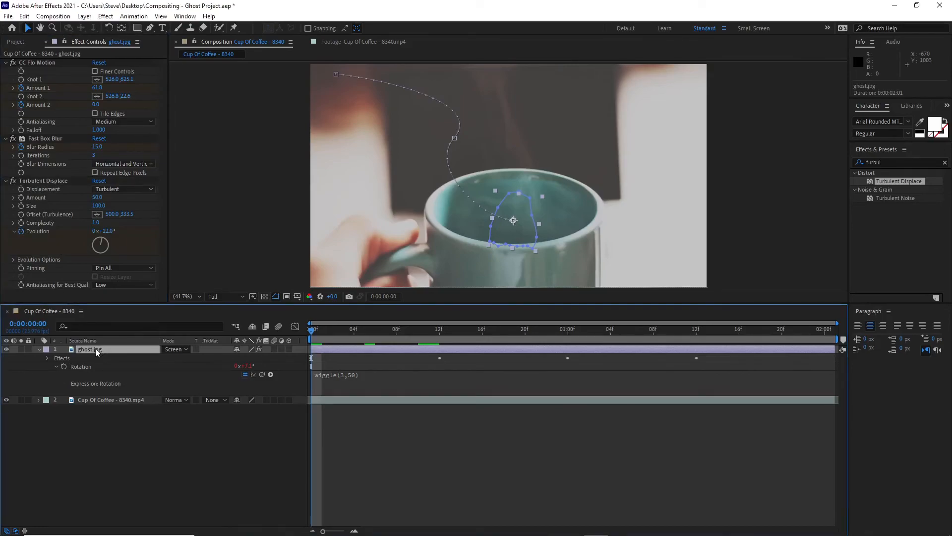
key("u")
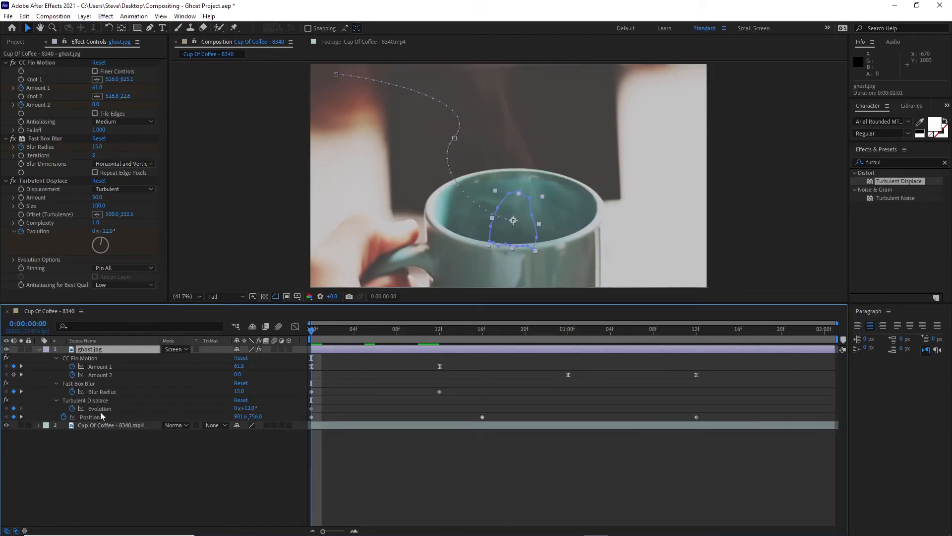
left_click(312, 409)
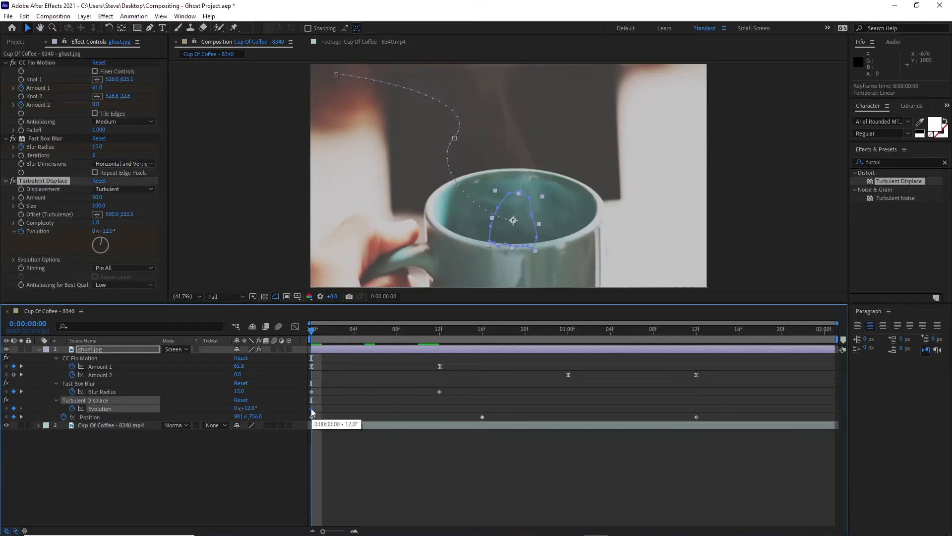
- Keyframe the Turbulent Displace Evolution at 115° on 0:00:00:10 and at 97° on 0:00:00:19
left_click_drag(311, 330, 419, 355)
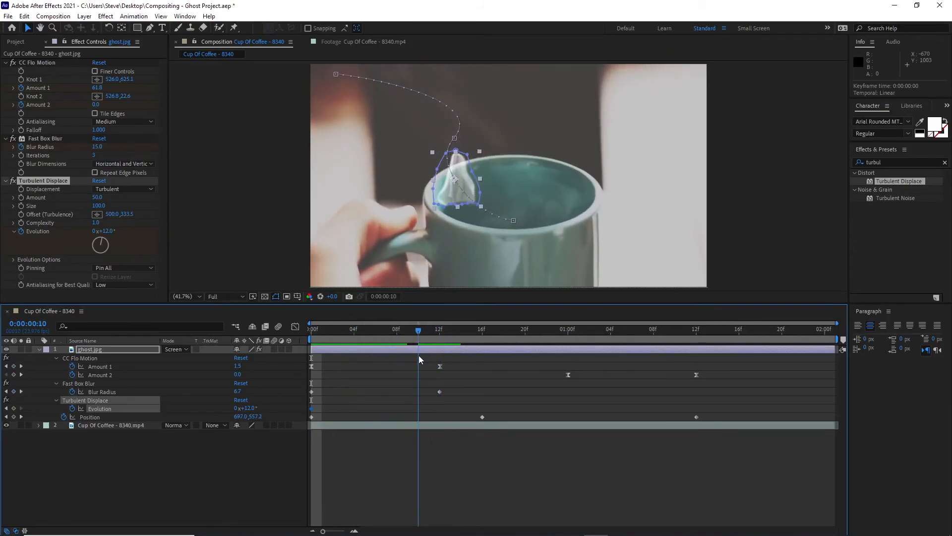
left_click(14, 408)
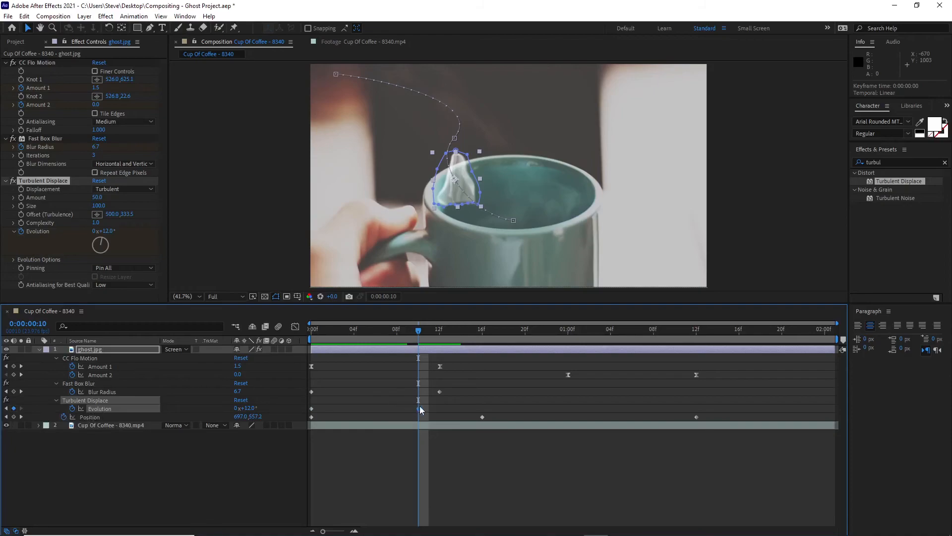
left_click_drag(101, 243, 107, 251)
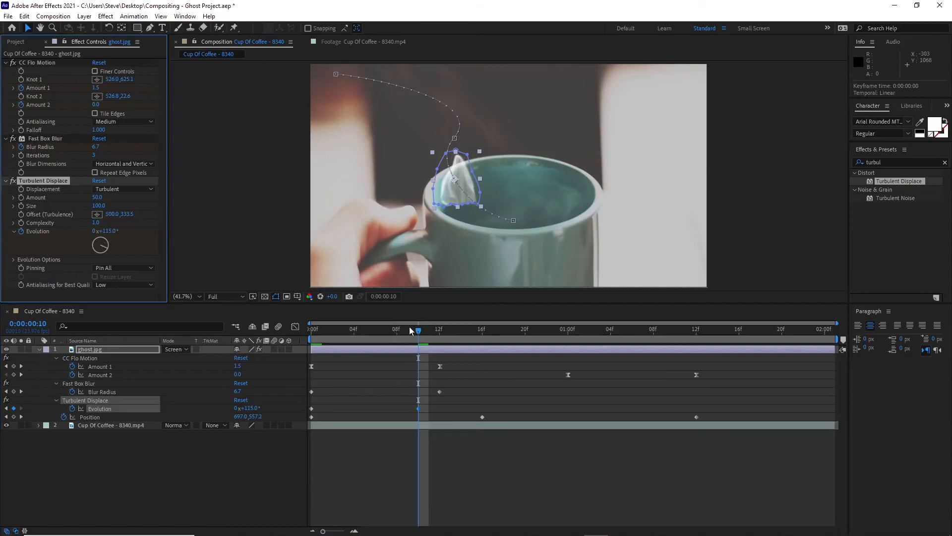
left_click(430, 335)
left_click_drag(430, 336, 513, 349)
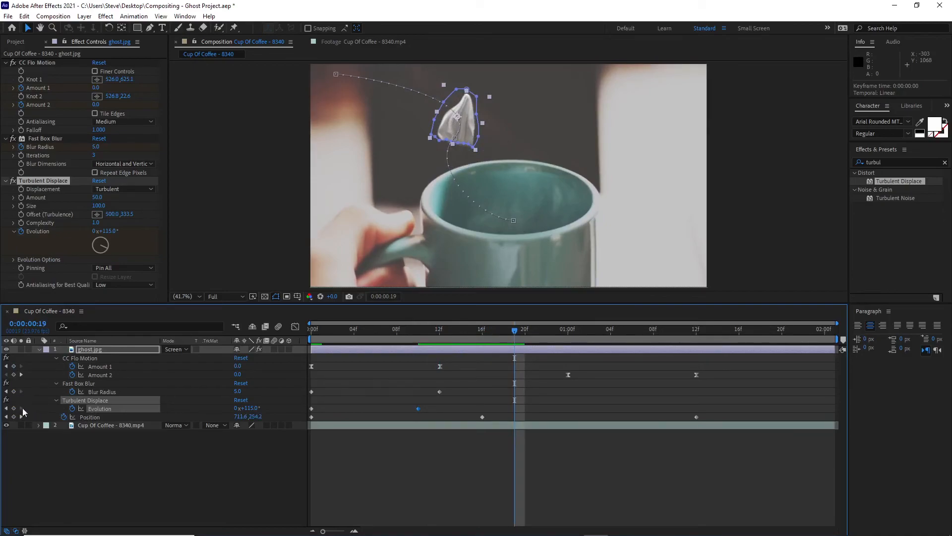
mouse_move(104, 249)
left_mouse_down()
mouse_move(112, 240)
mouse_move(114, 248)
left_mouse_up()
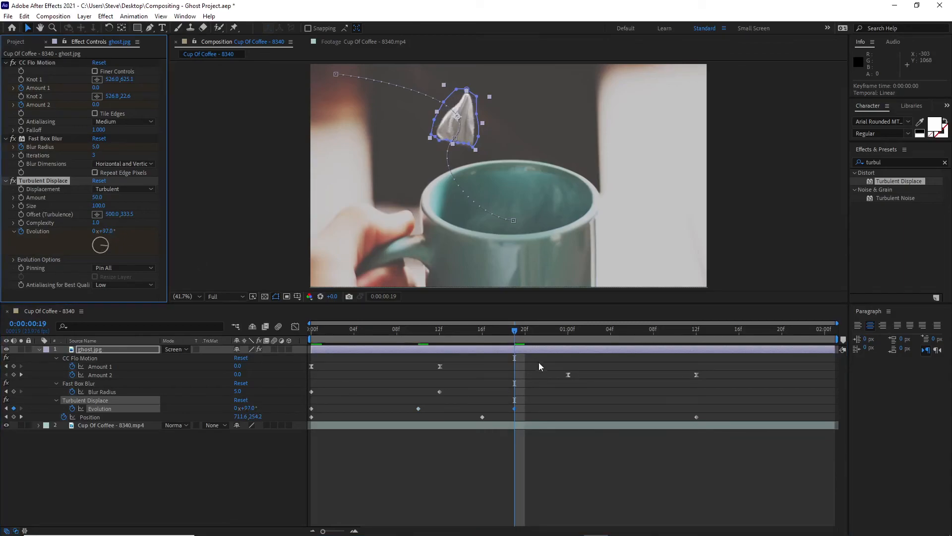
- Add a further Evolution keyframe at 0:00:01:03 with a new angle and readjust the Evolution value at 0:00:00:19
left_click_drag(516, 328, 600, 344)
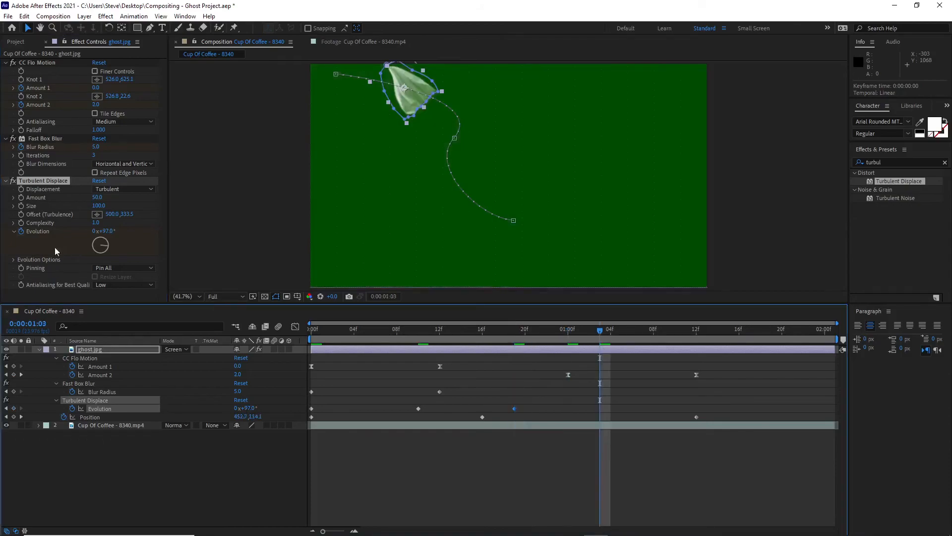
left_click_drag(102, 243, 90, 251)
left_click_drag(598, 332, 514, 336)
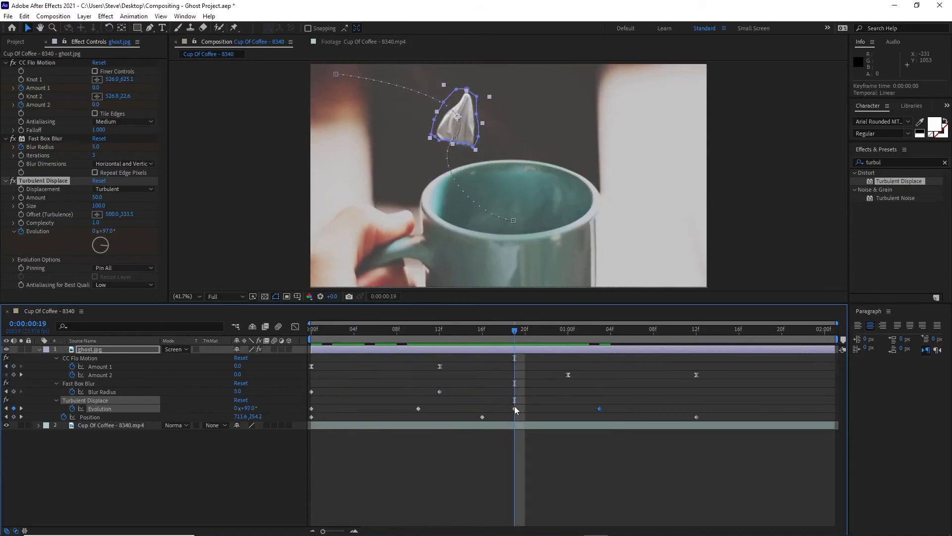
left_click_drag(249, 408, 262, 408)
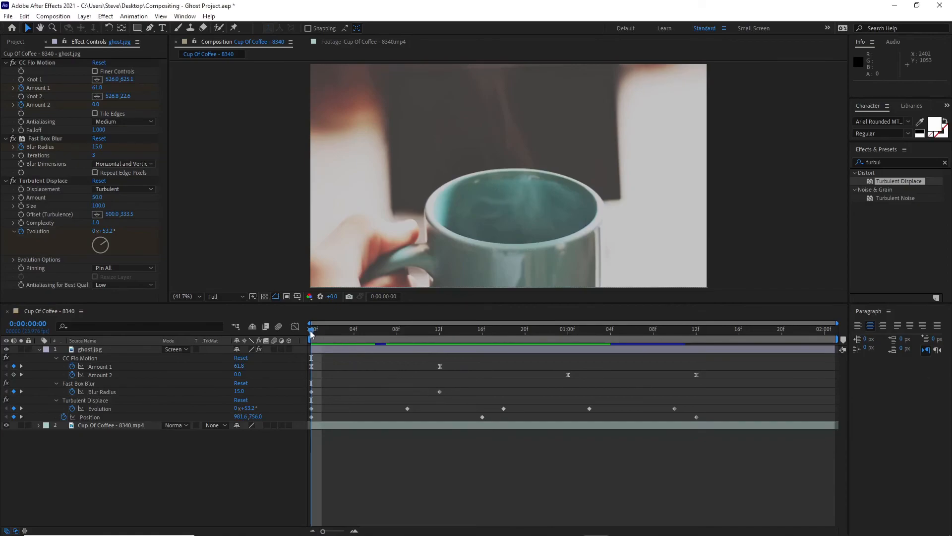
- Collapse the ghost layer's properties, duplicate the layer and shift the copy to start four frames later
left_click(133, 350)
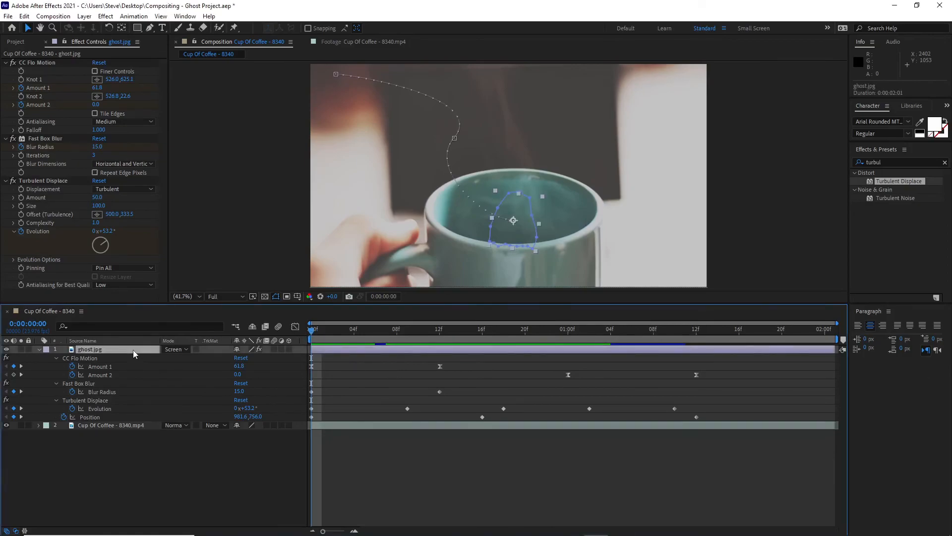
key("u")
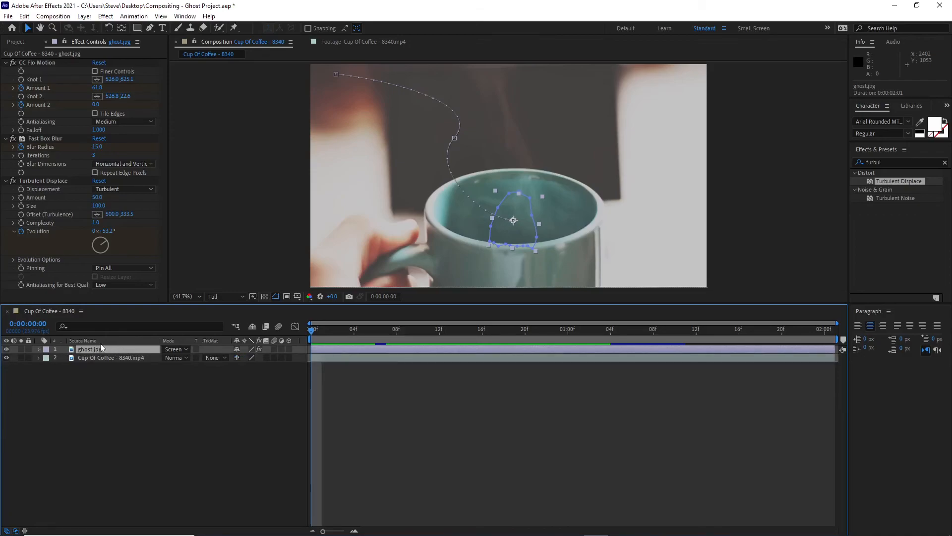
key("ctrl+d")
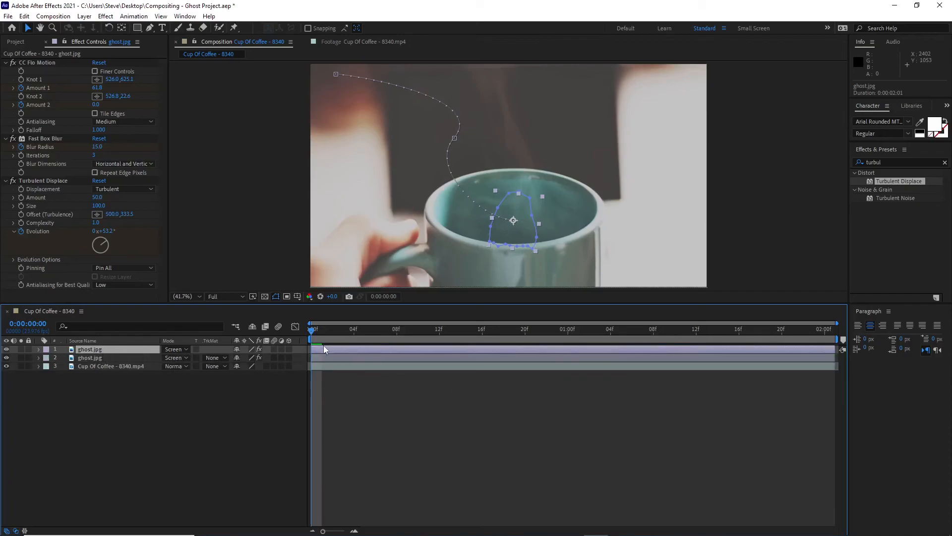
left_click_drag(328, 348, 358, 350)
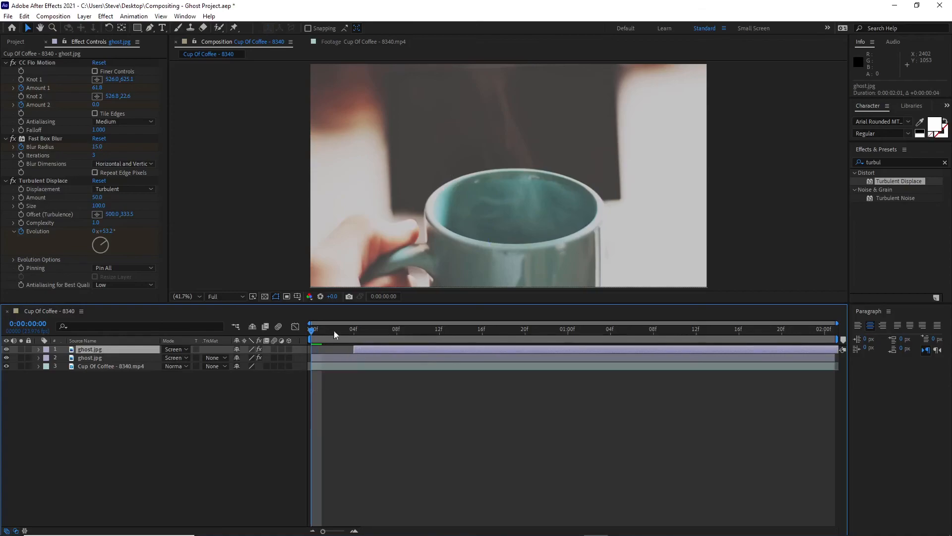
- At 0:00:00:08, move the end point of the duplicate ghost's motion path to the upper-right part of the frame
left_click_drag(311, 332, 398, 341)
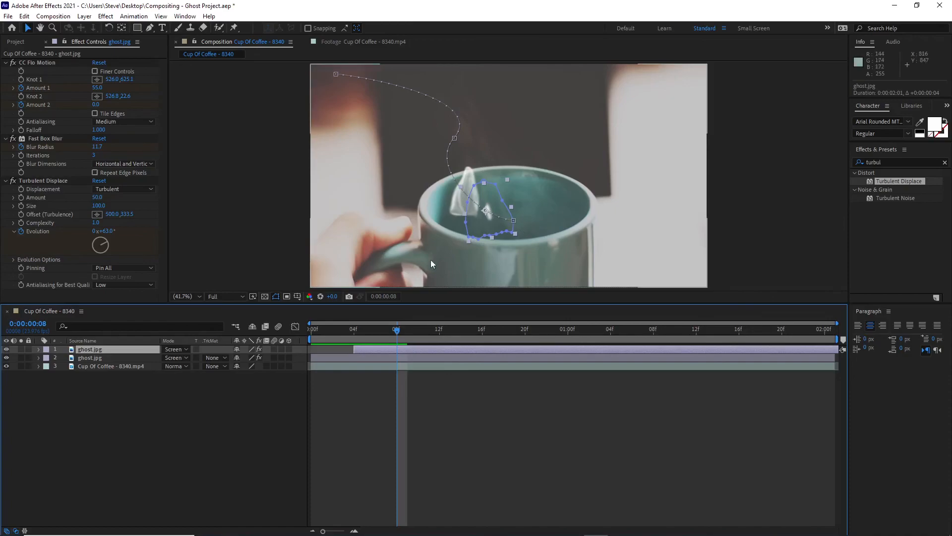
left_click(511, 219)
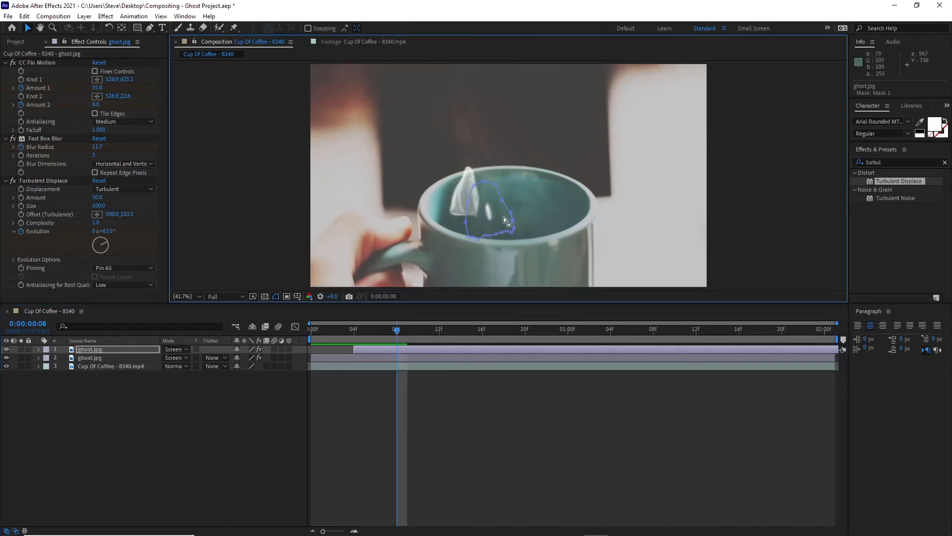
left_click(404, 346)
left_click(402, 348)
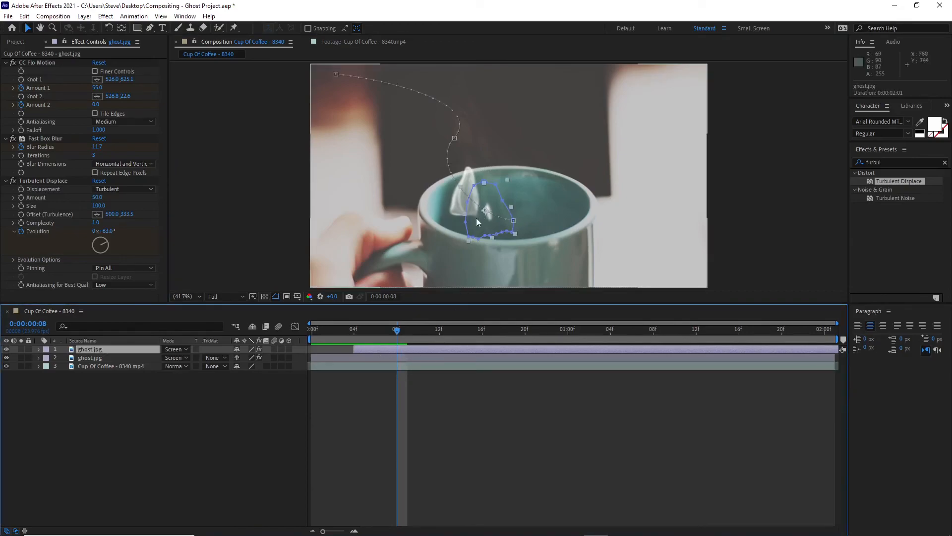
left_click_drag(336, 73, 630, 93)
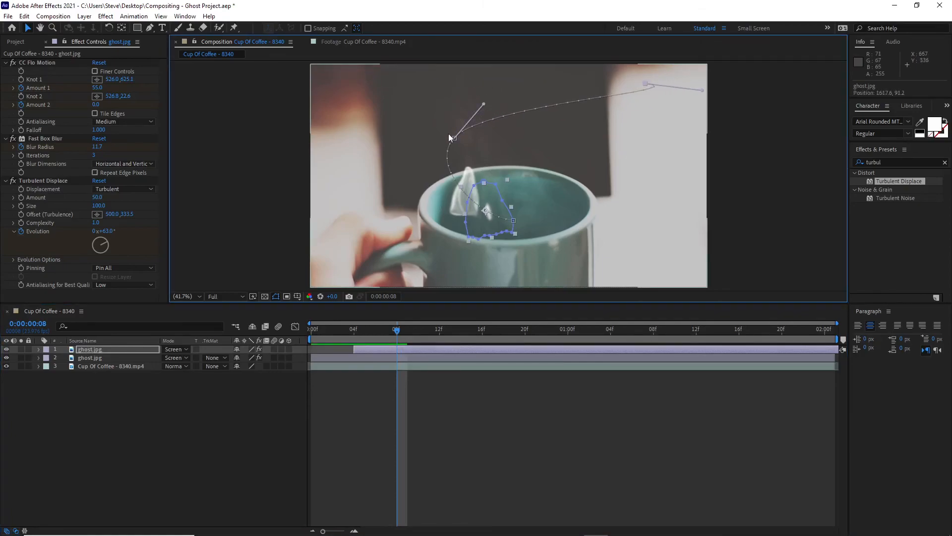
- Reshape the second ghost's motion path, moving its middle point to the right of the cup and its start point towards the cup's centre
left_click_drag(456, 139, 618, 157)
left_click_drag(513, 220, 520, 228)
key("ctrl+z")
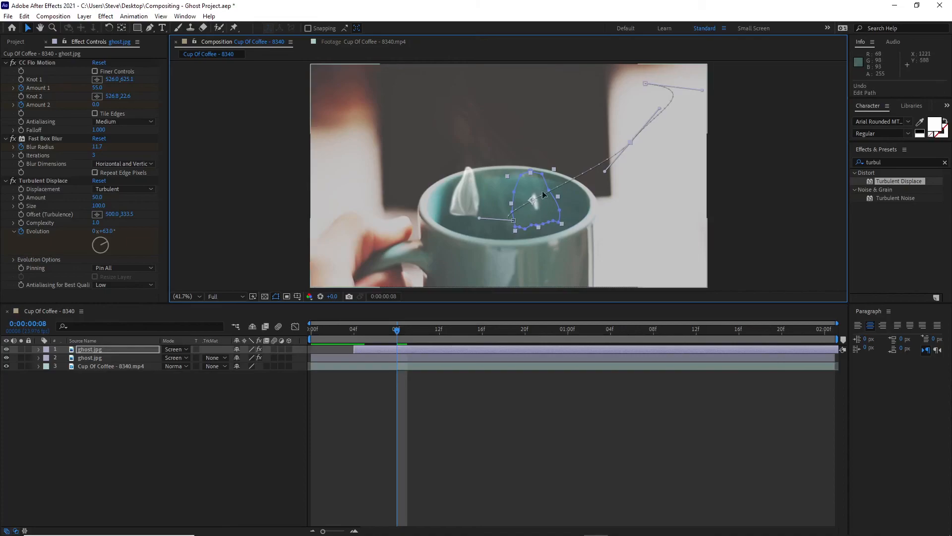
mouse_move(532, 200)
left_mouse_down()
mouse_move(544, 204)
mouse_move(529, 229)
mouse_move(540, 223)
mouse_move(534, 204)
left_mouse_up()
left_click_drag(405, 329, 126, 368)
left_click(467, 439)
- Duplicate the top ghost layer and shift the copy four frames later so it starts at 0:00:00:08
left_click(102, 351)
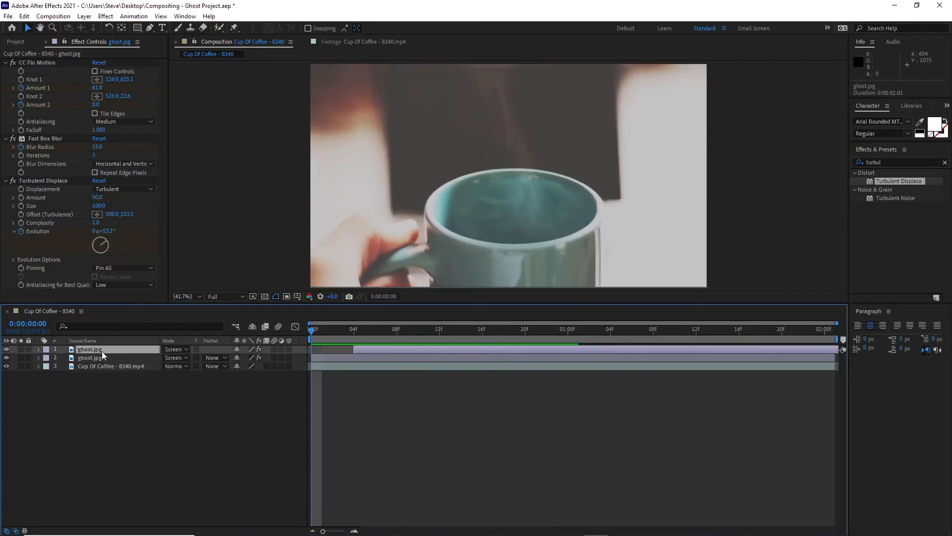
key("ctrl+d")
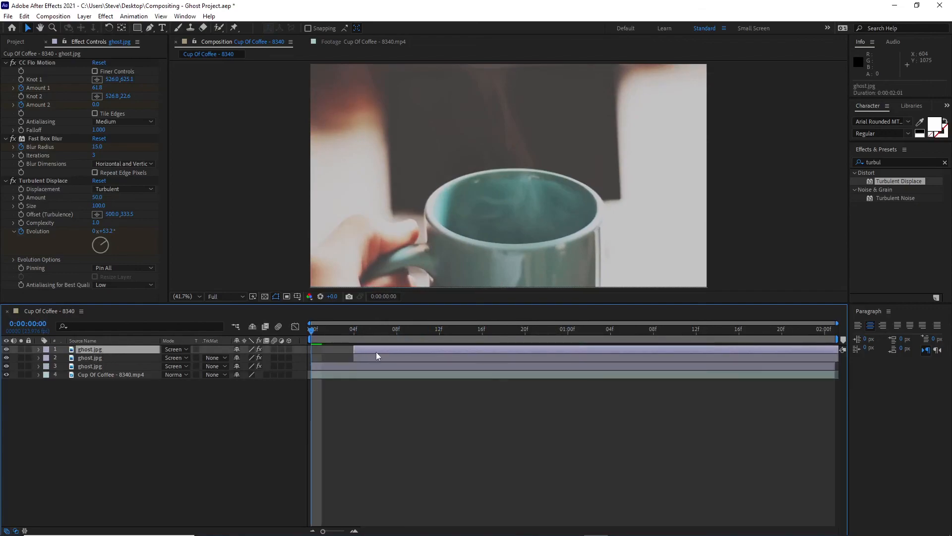
left_click_drag(380, 347, 423, 349)
- At 0:00:00:15, move the third ghost's path end point to the upper-left part of the frame and its middle point above the cup
key("space")
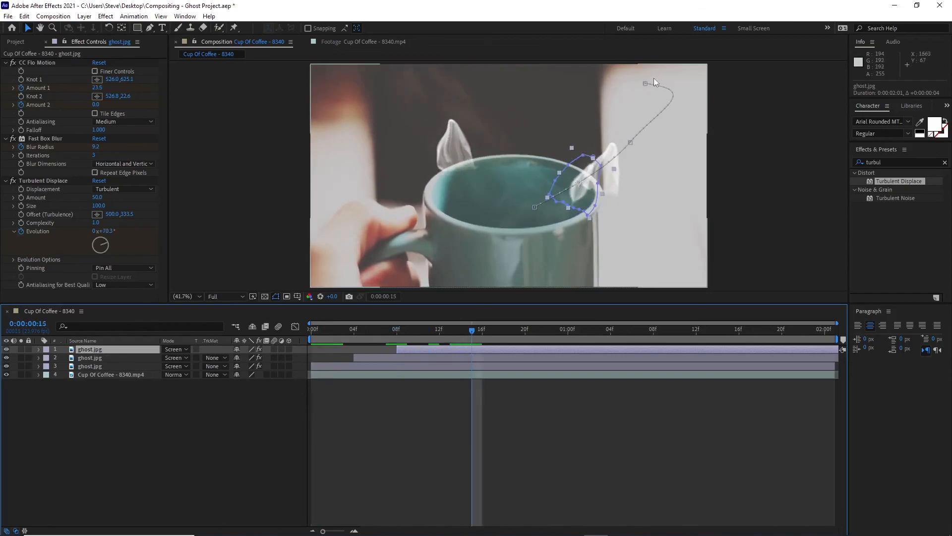
left_click_drag(644, 82, 398, 80)
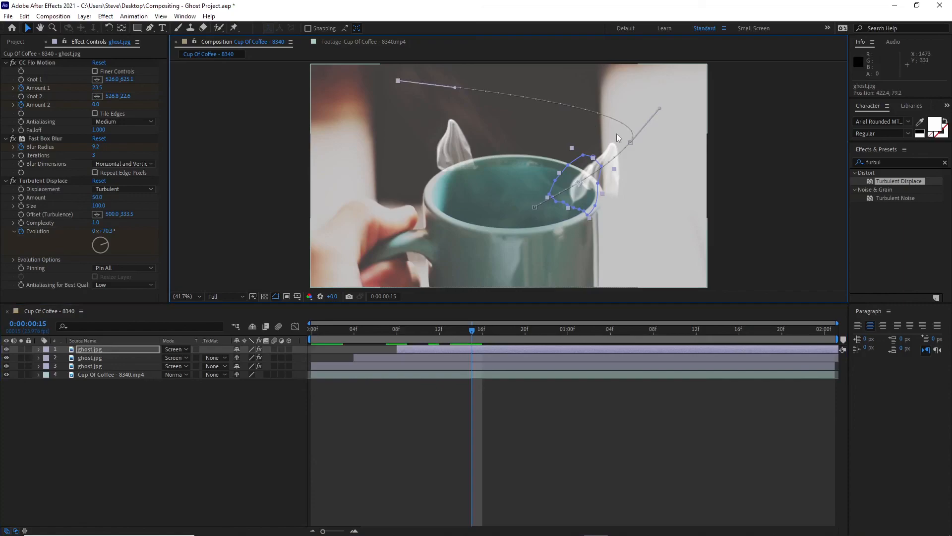
left_click_drag(516, 127, 508, 121)
left_click_drag(540, 205, 510, 192)
key("ctrl+z")
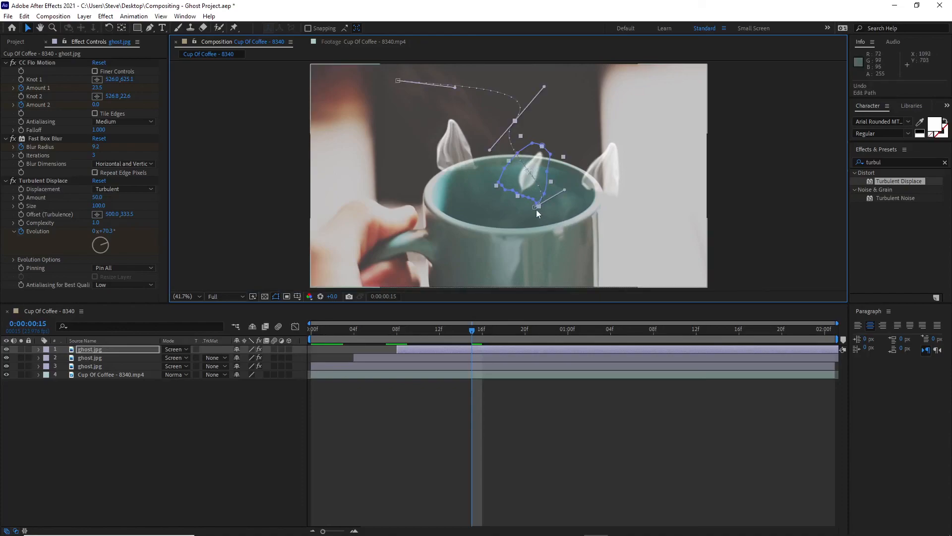
left_click(534, 206)
key("ctrl+z")
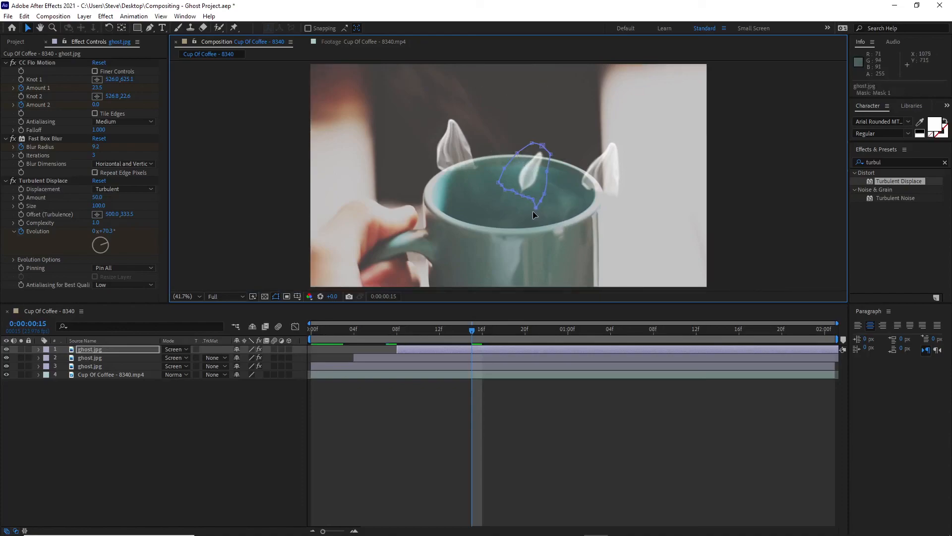
- Refine the third ghost's path, placing the start lower inside the cup, the middle at about 914, 304 and the end at about 218, 259
left_click_drag(515, 124, 480, 109)
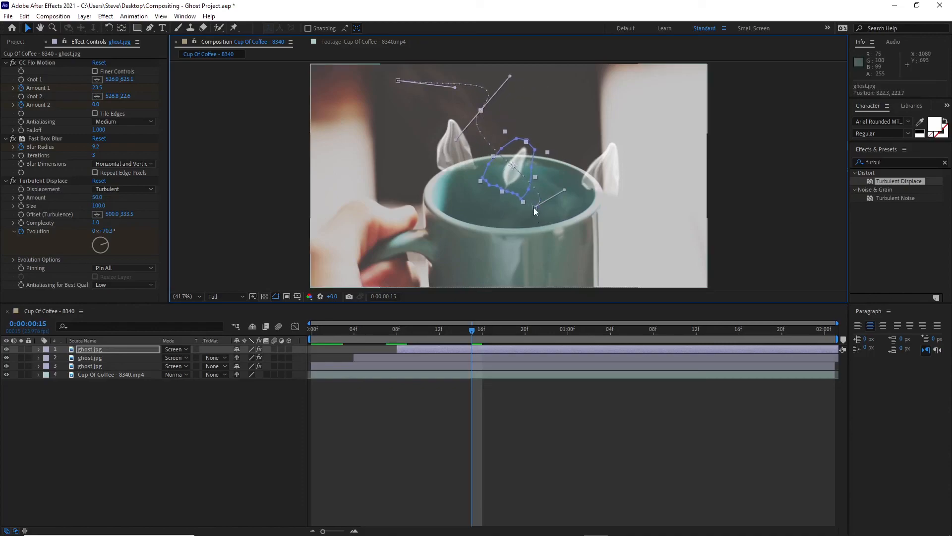
left_click_drag(533, 206, 522, 221)
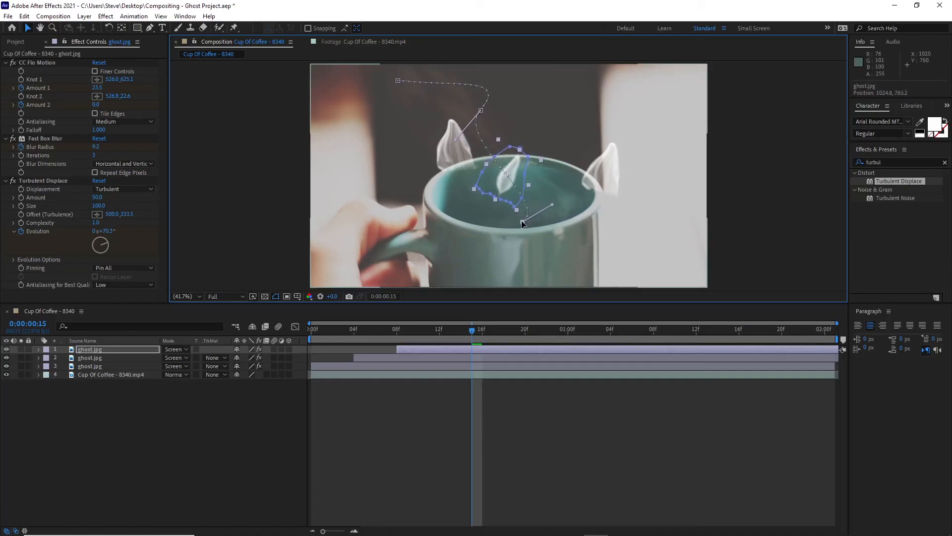
left_click_drag(481, 110, 508, 127)
left_click_drag(473, 333, 427, 306)
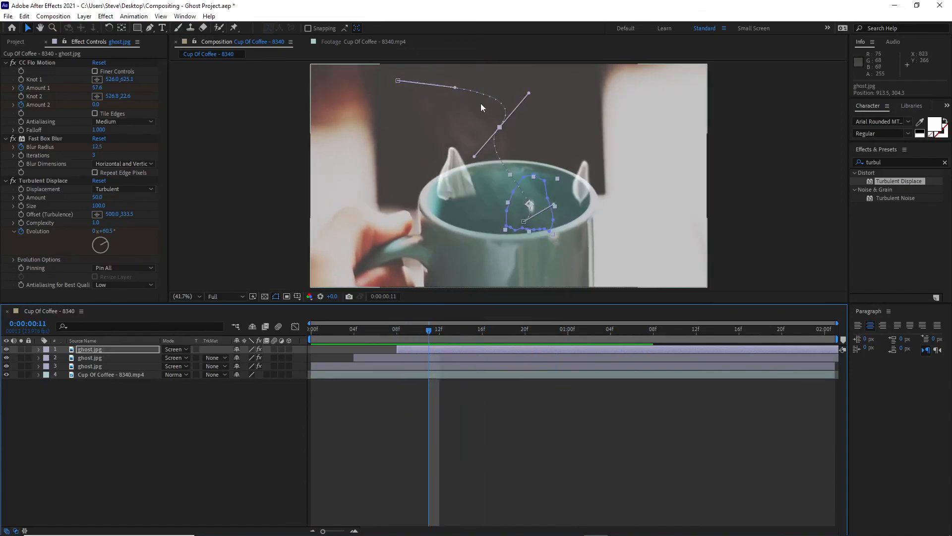
left_click_drag(398, 80, 356, 117)
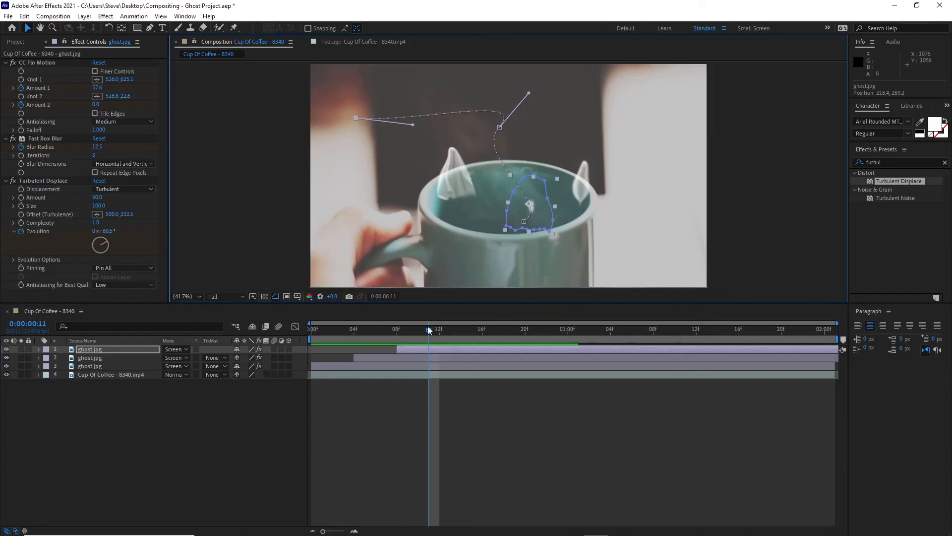
- Scrub through the timeline and play the composition from the start to review all three ghosts' staggered flights
left_click_drag(412, 332, 514, 347)
left_click_drag(373, 346, 308, 331)
key("space")
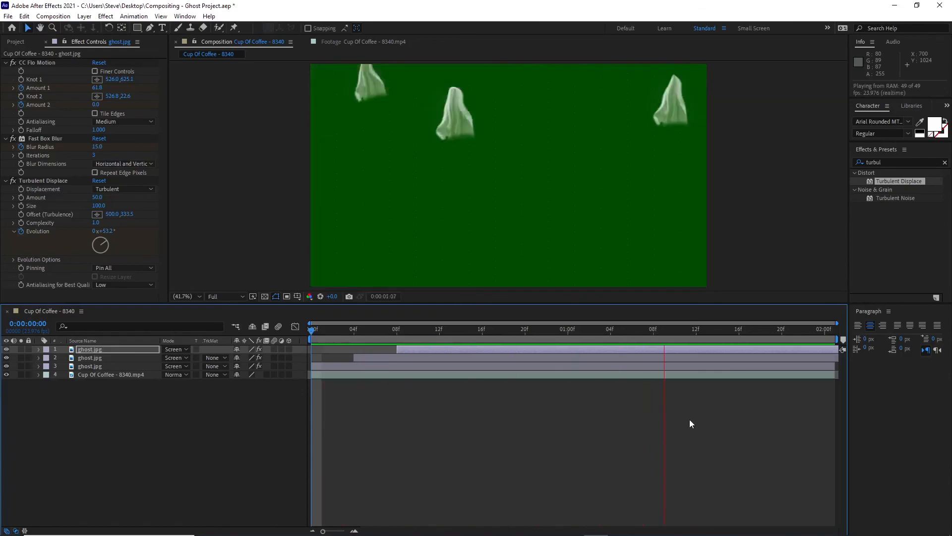
key("space")
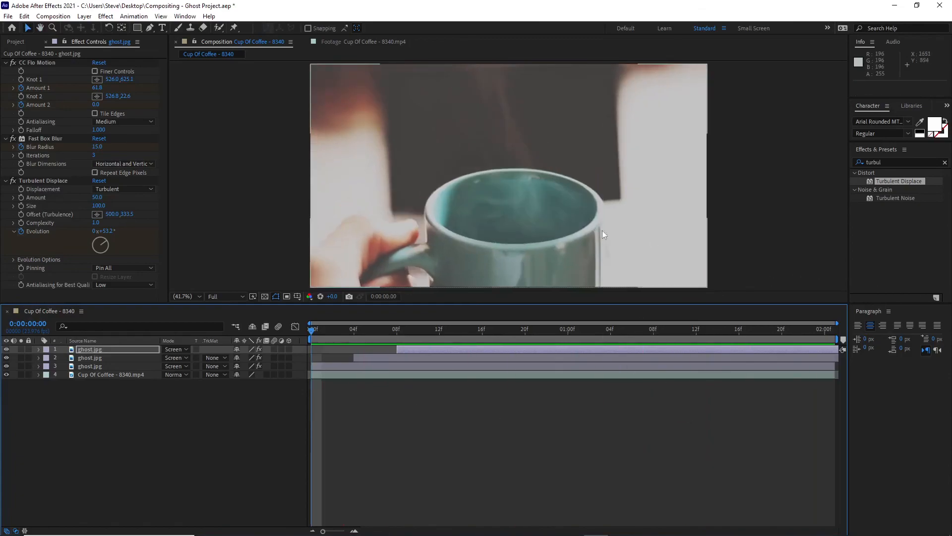